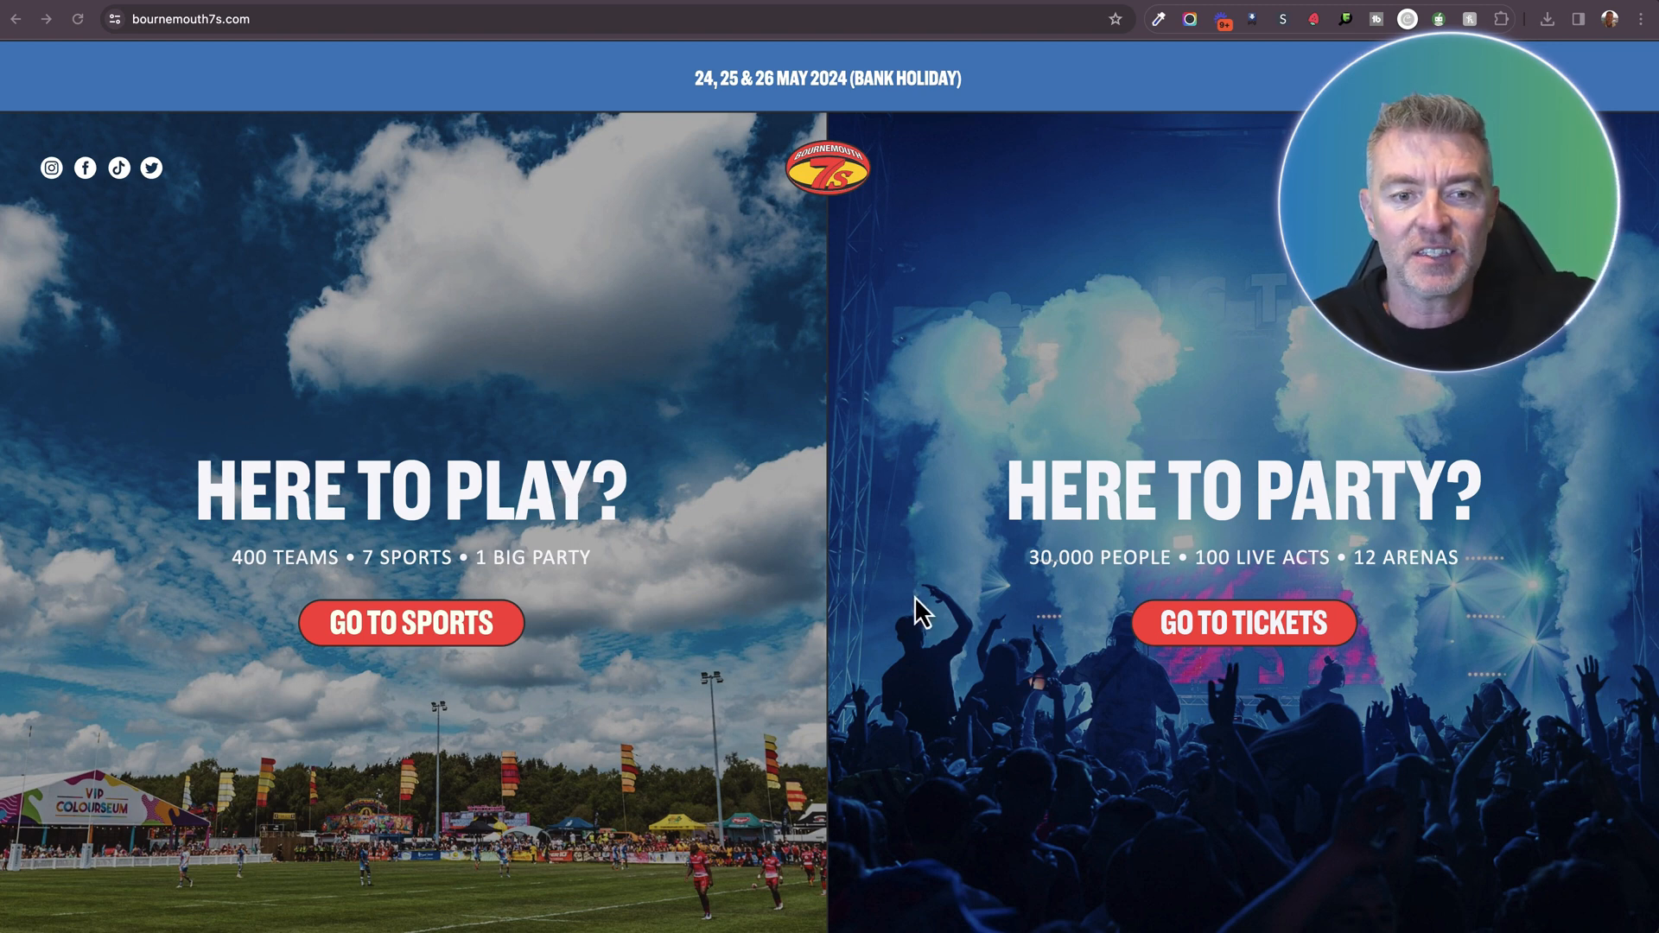
scroll(915, 570, "down", 2)
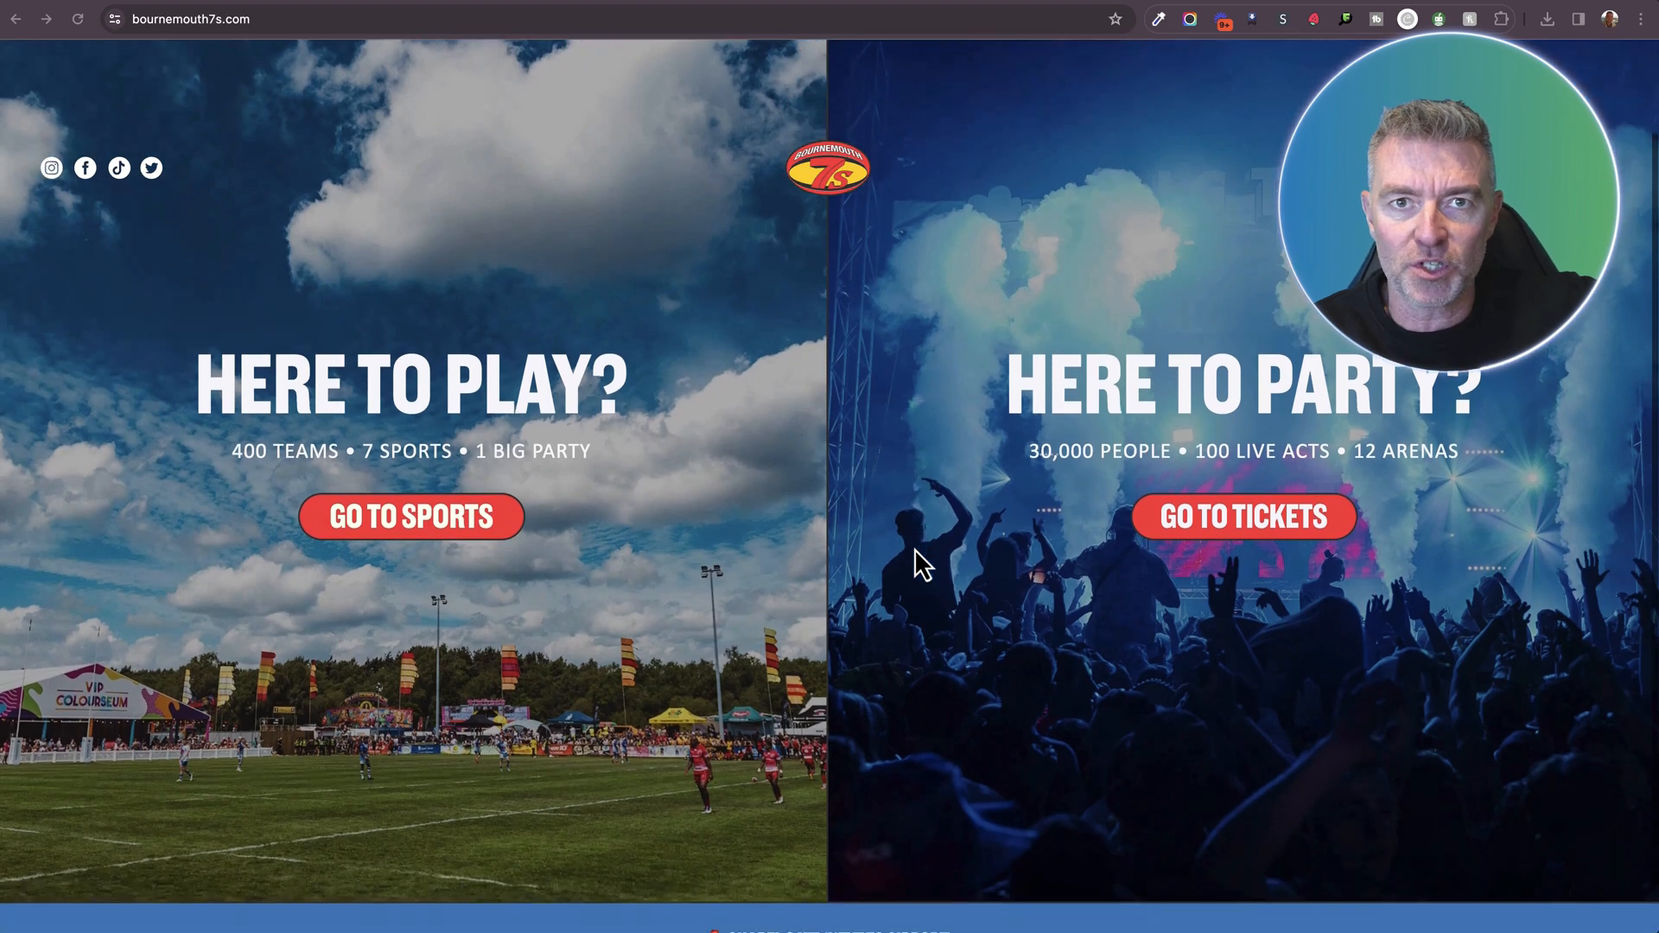
scroll(915, 558, "up", 2)
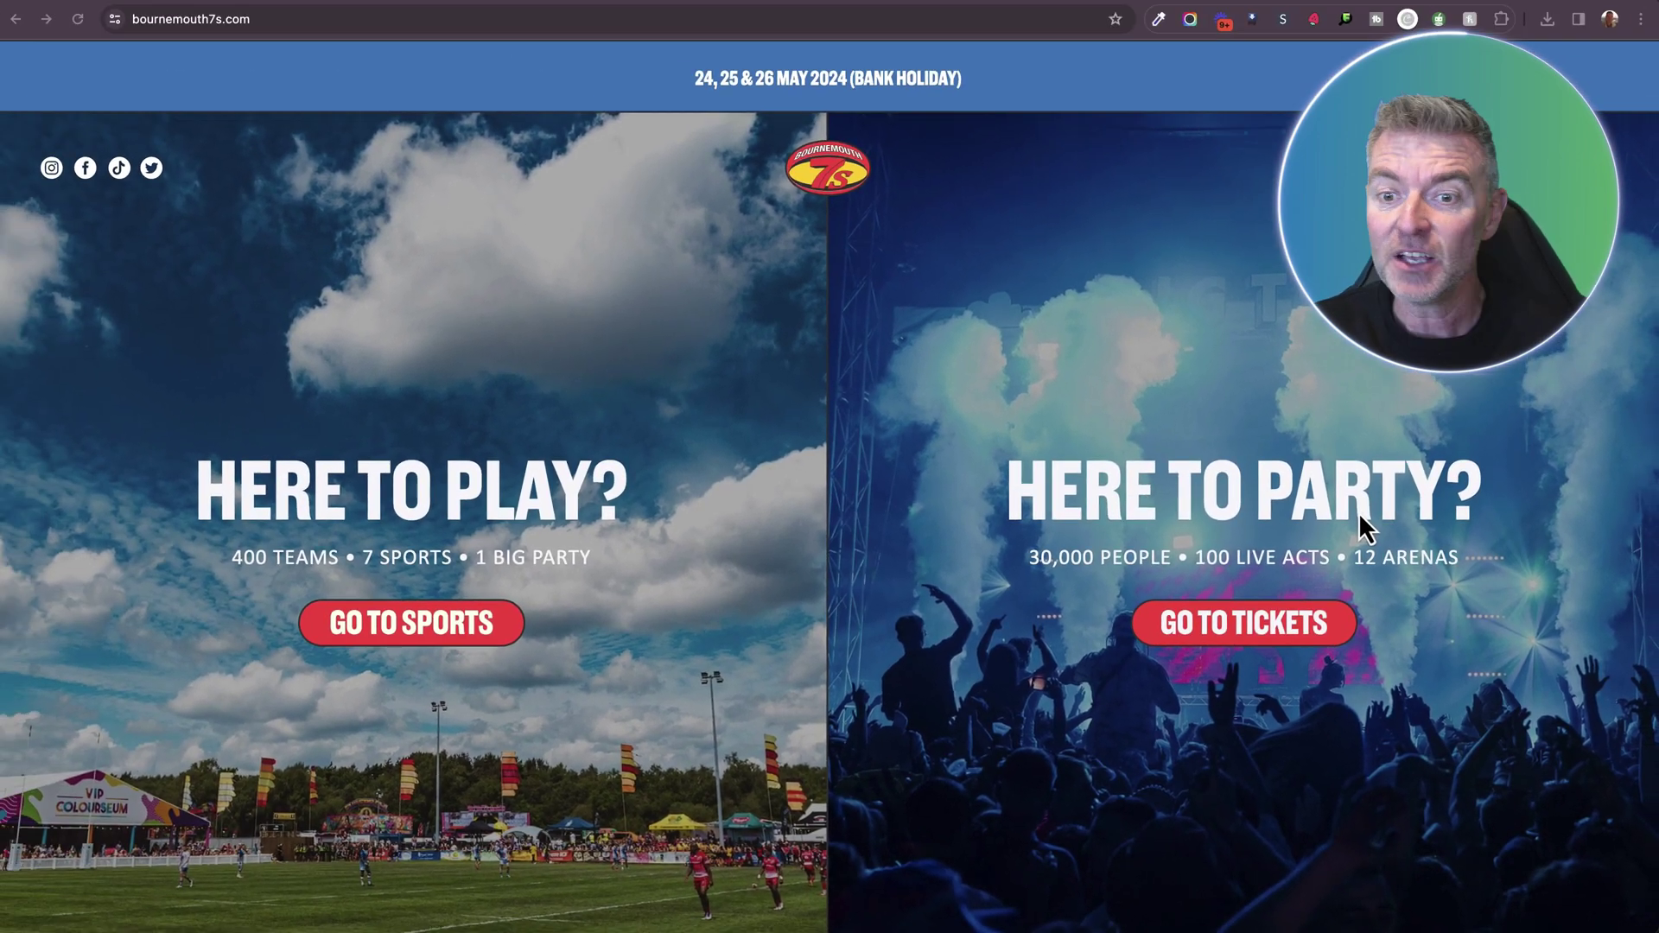
scroll(1358, 512, "down", 1)
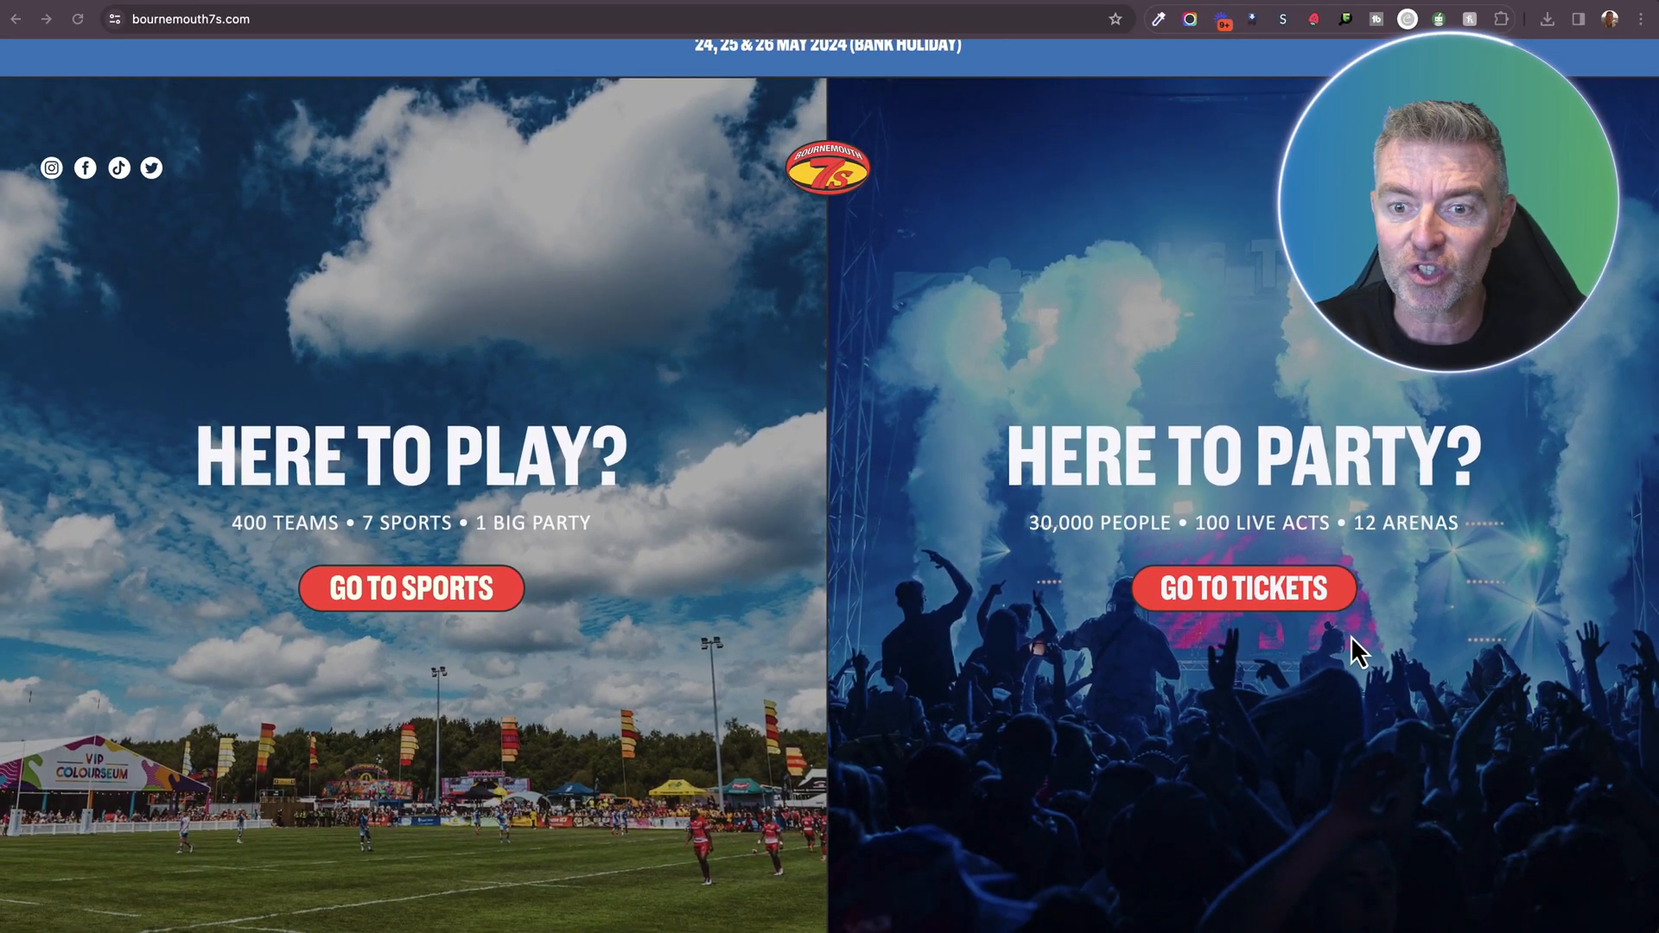
Go to the tickets and party side of the Bournemouth 7s site.
left_click(1193, 590)
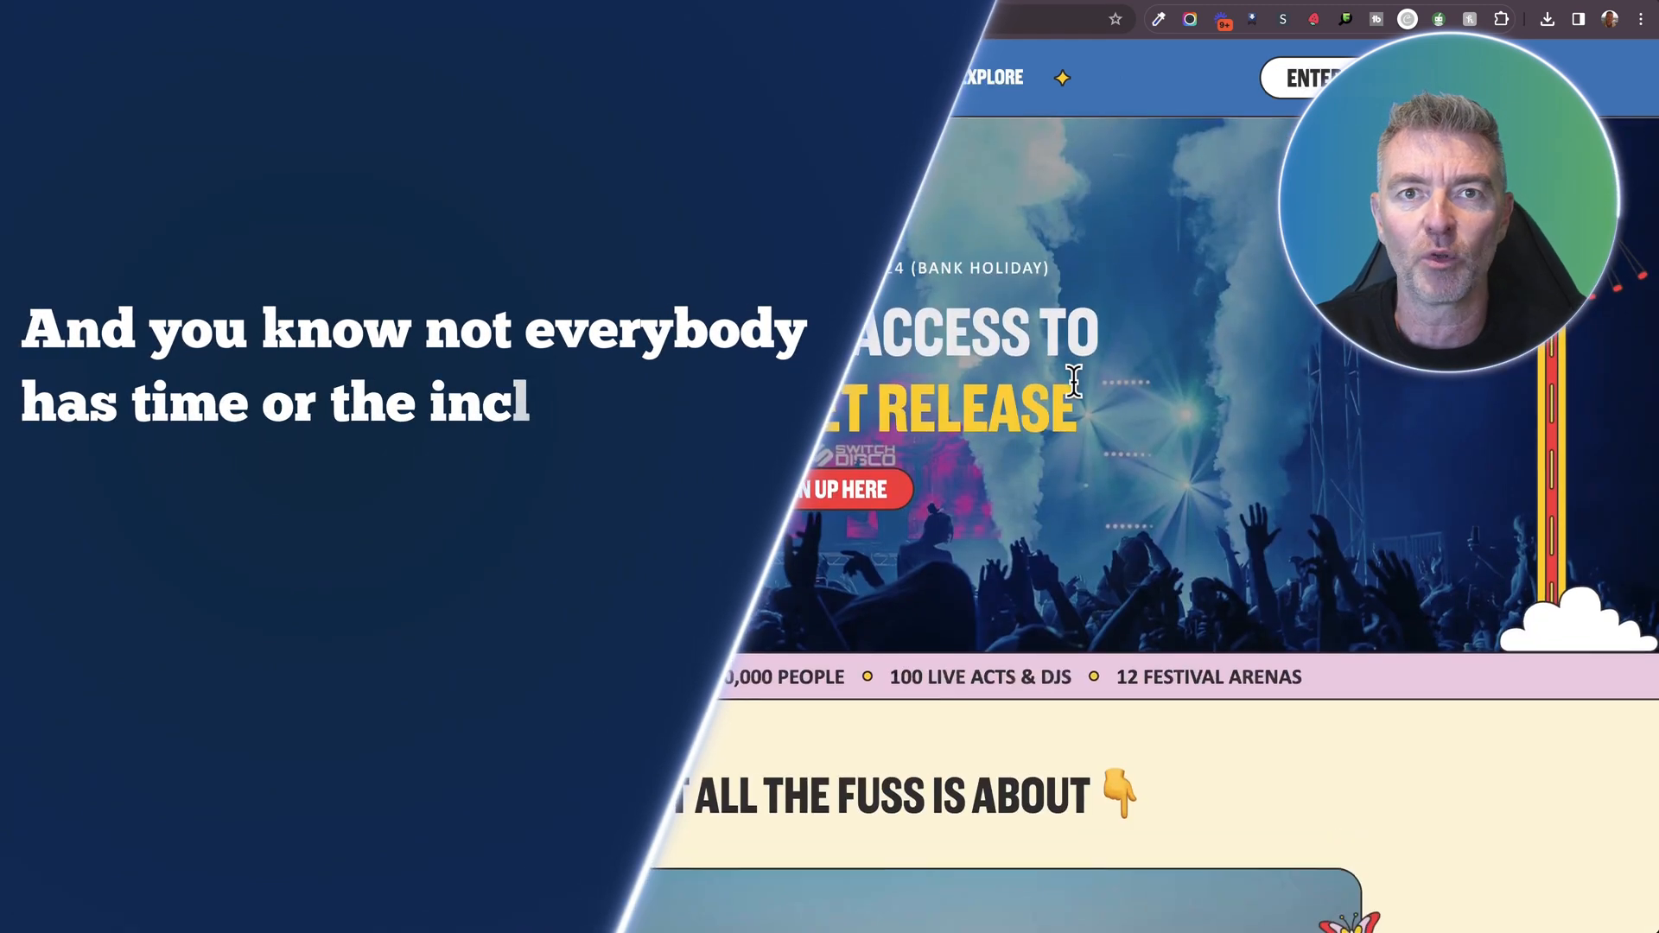
scroll(1075, 382, "down", 3)
scroll(1074, 385, "down", 10)
scroll(1074, 384, "down", 3)
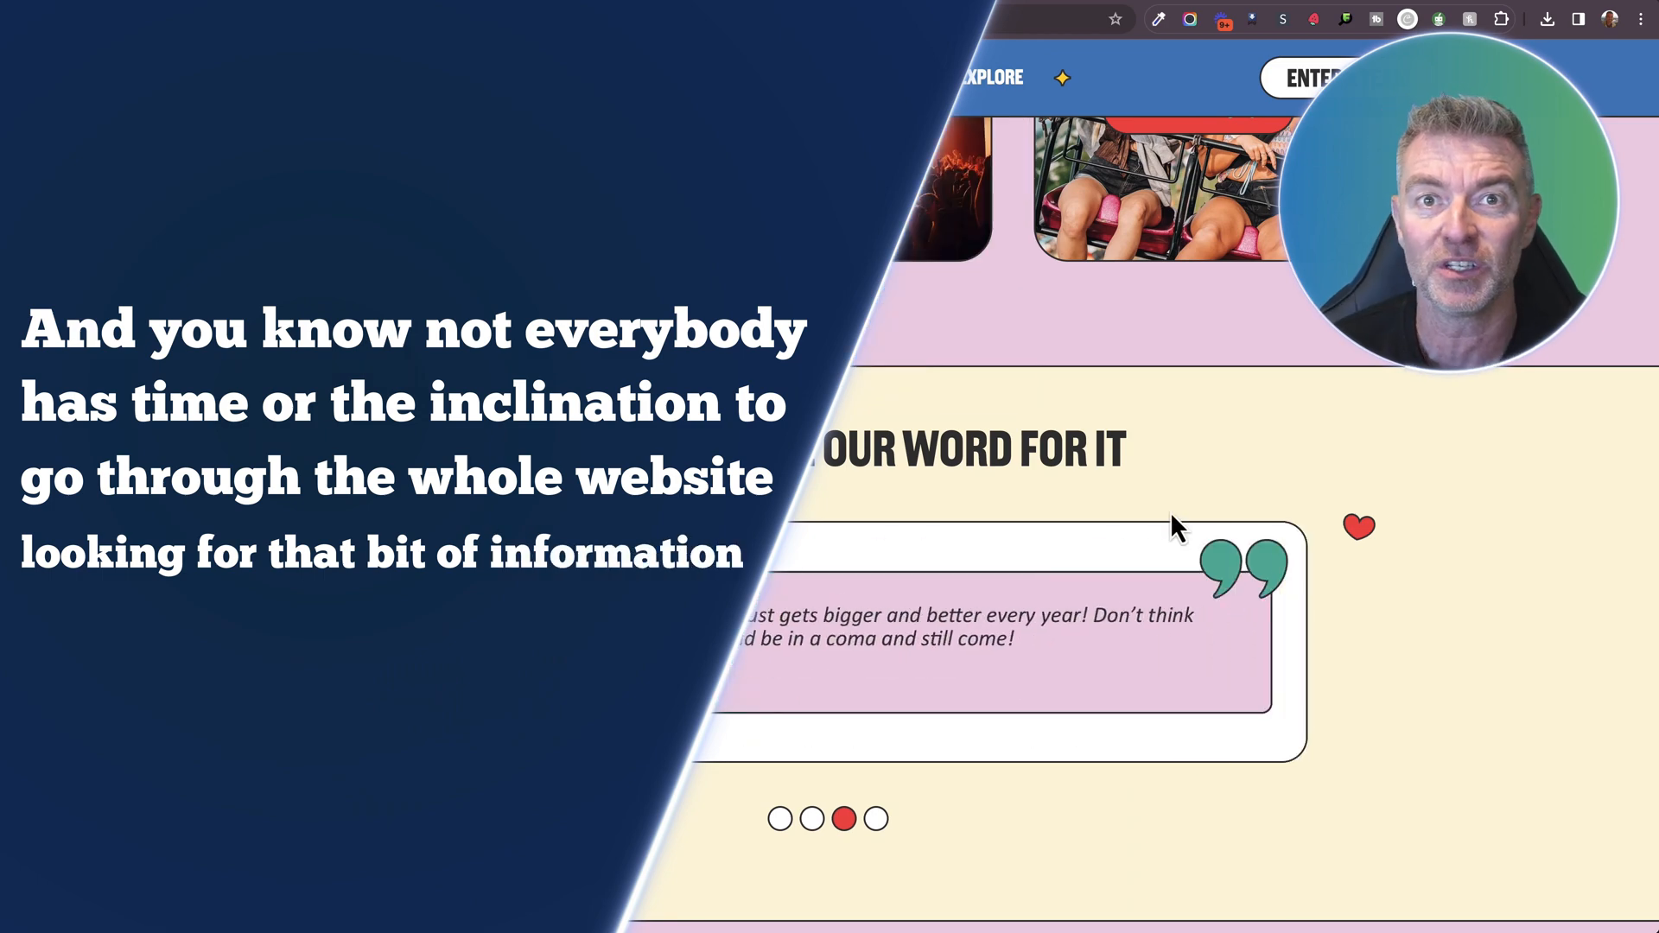
scroll(963, 339, "up", 2)
scroll(964, 339, "up", 4)
scroll(964, 324, "up", 1)
scroll(964, 324, "up", 5)
scroll(963, 325, "up", 2)
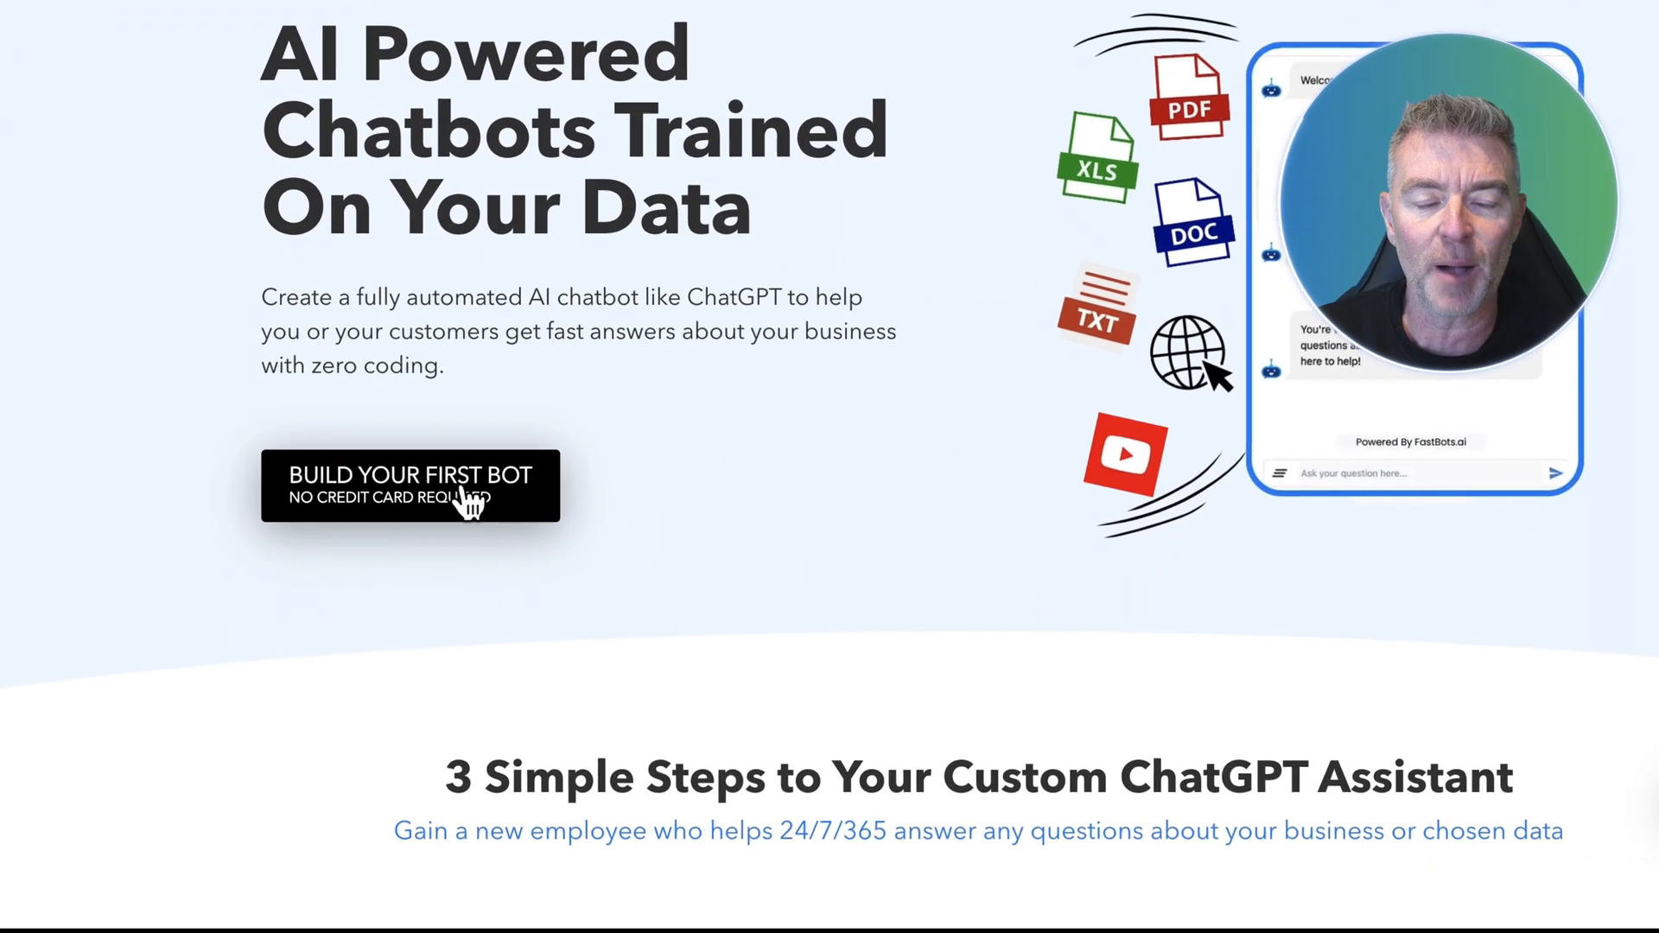
Create a public bot named Bournemouth 7s and continue to its training page.
left_click(454, 495)
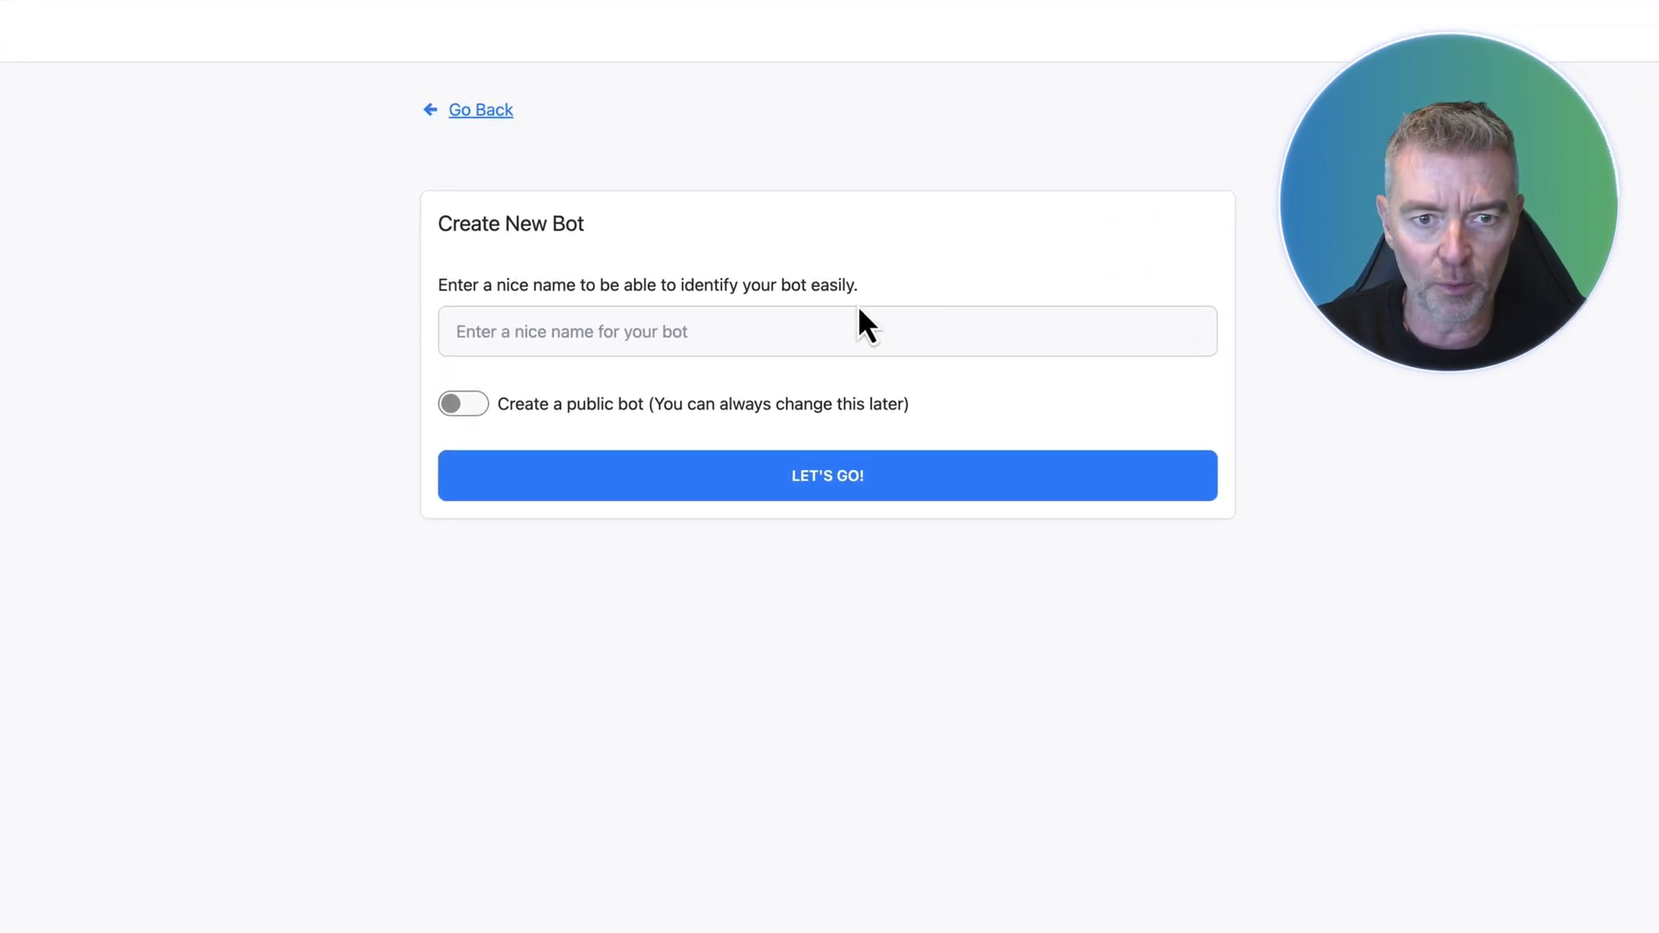
left_click(799, 325)
type("Bournemouth 7s")
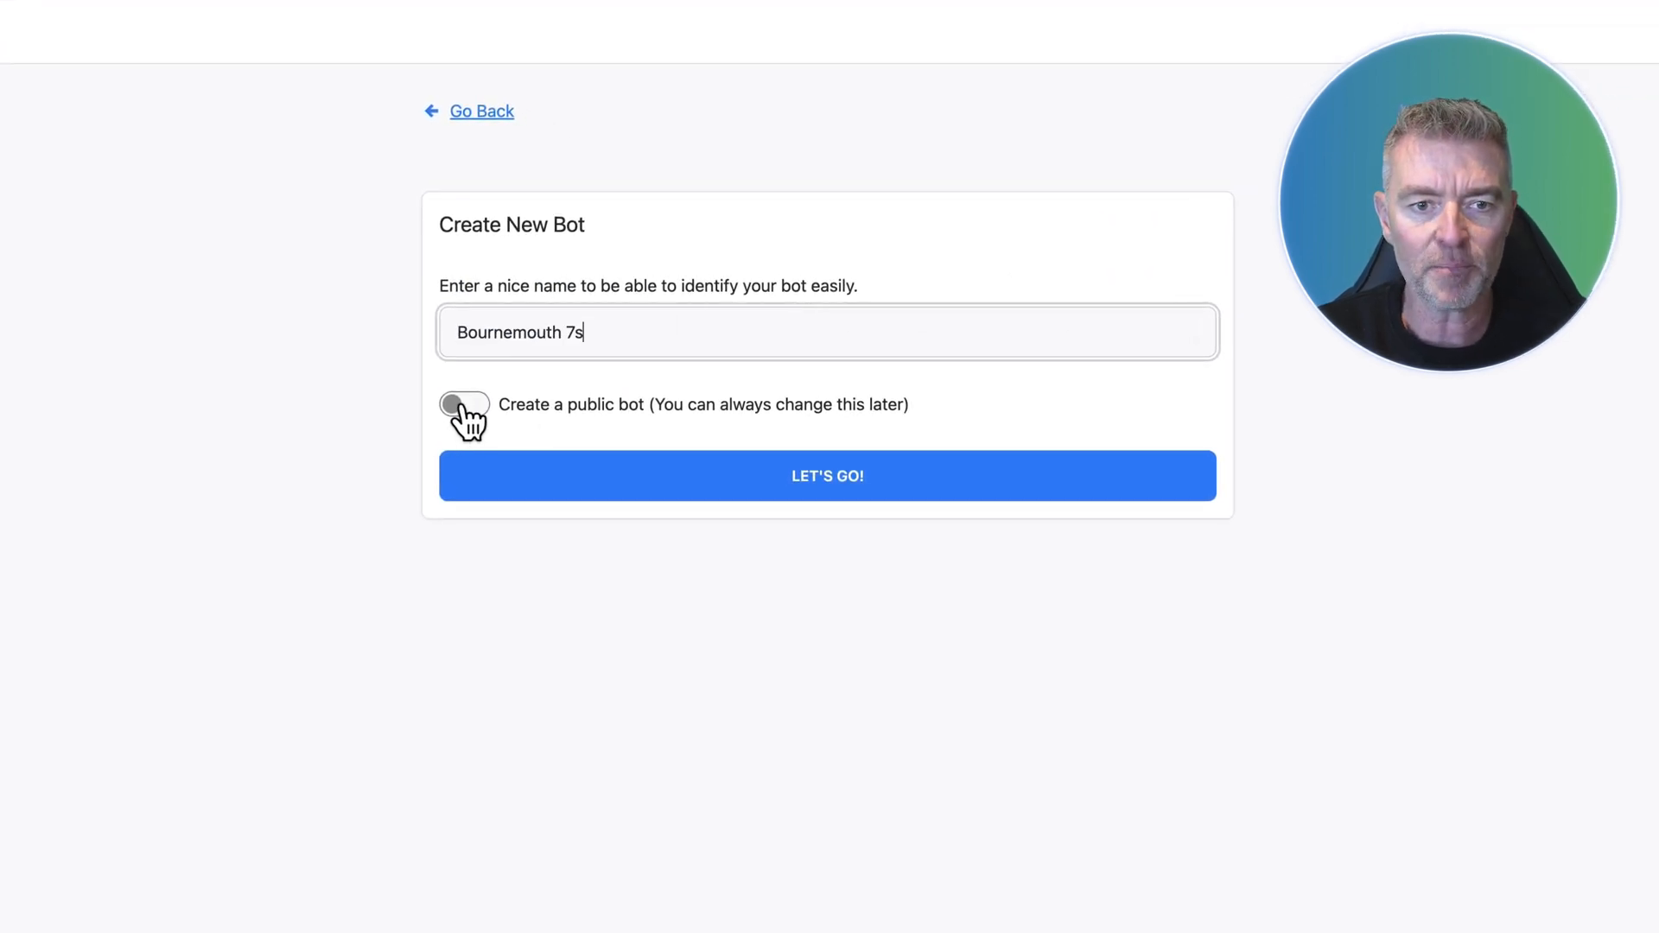
left_click(465, 410)
left_click(833, 492)
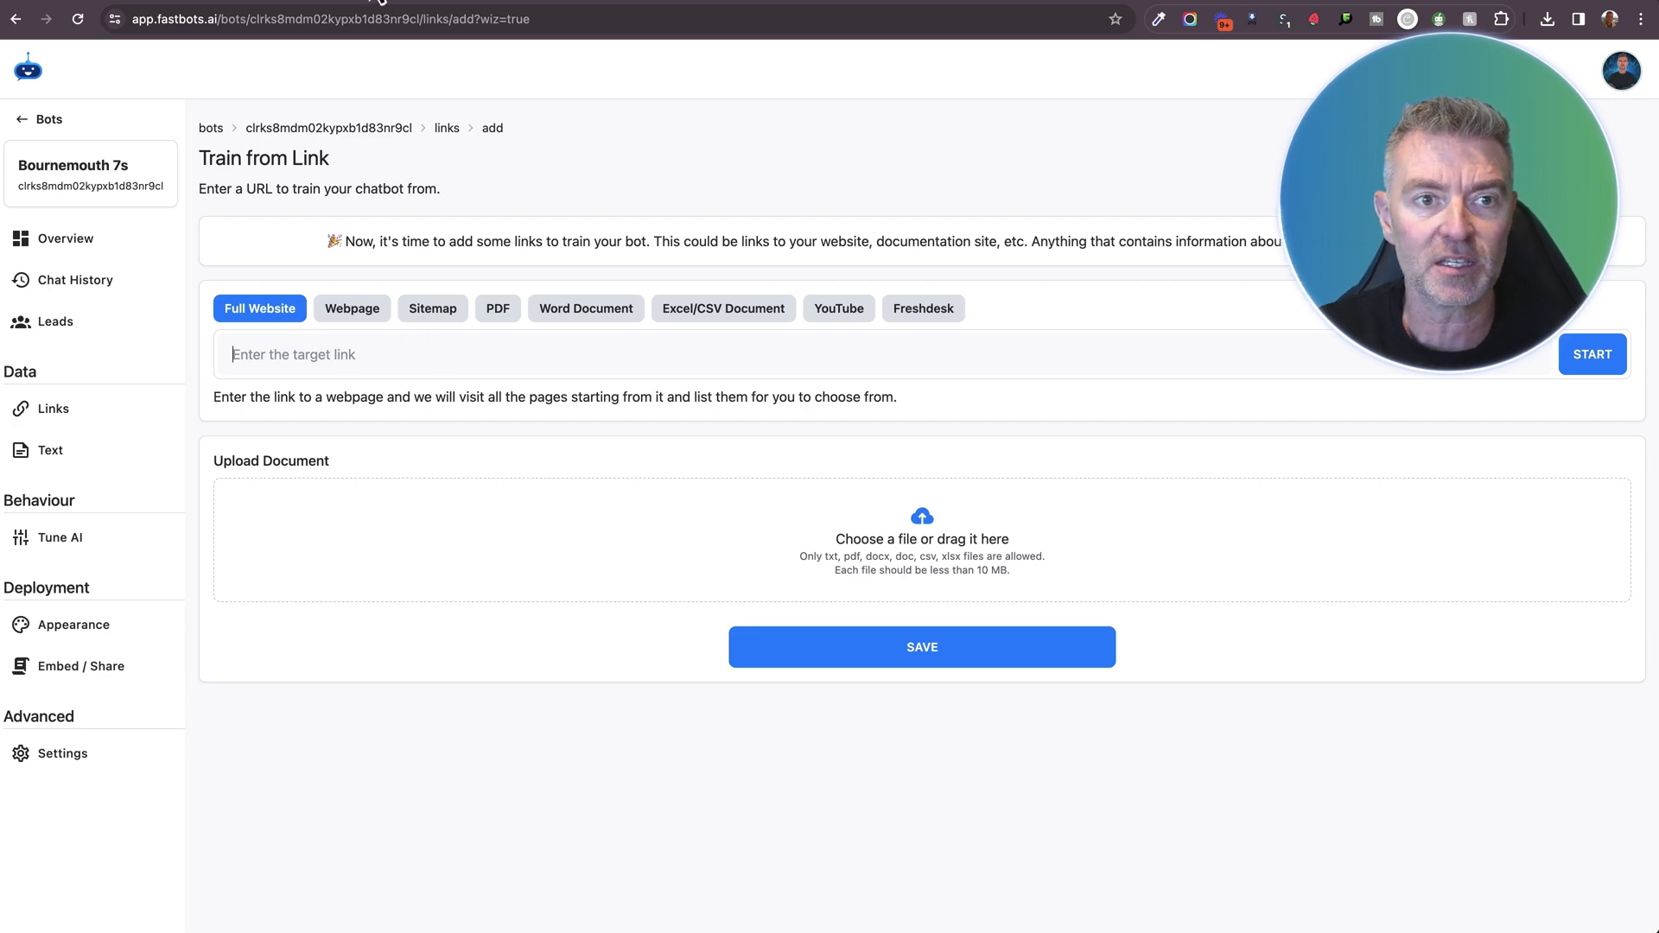
Crawl the full Bournemouth 7s website URL as the bot's training links.
left_click(381, 4)
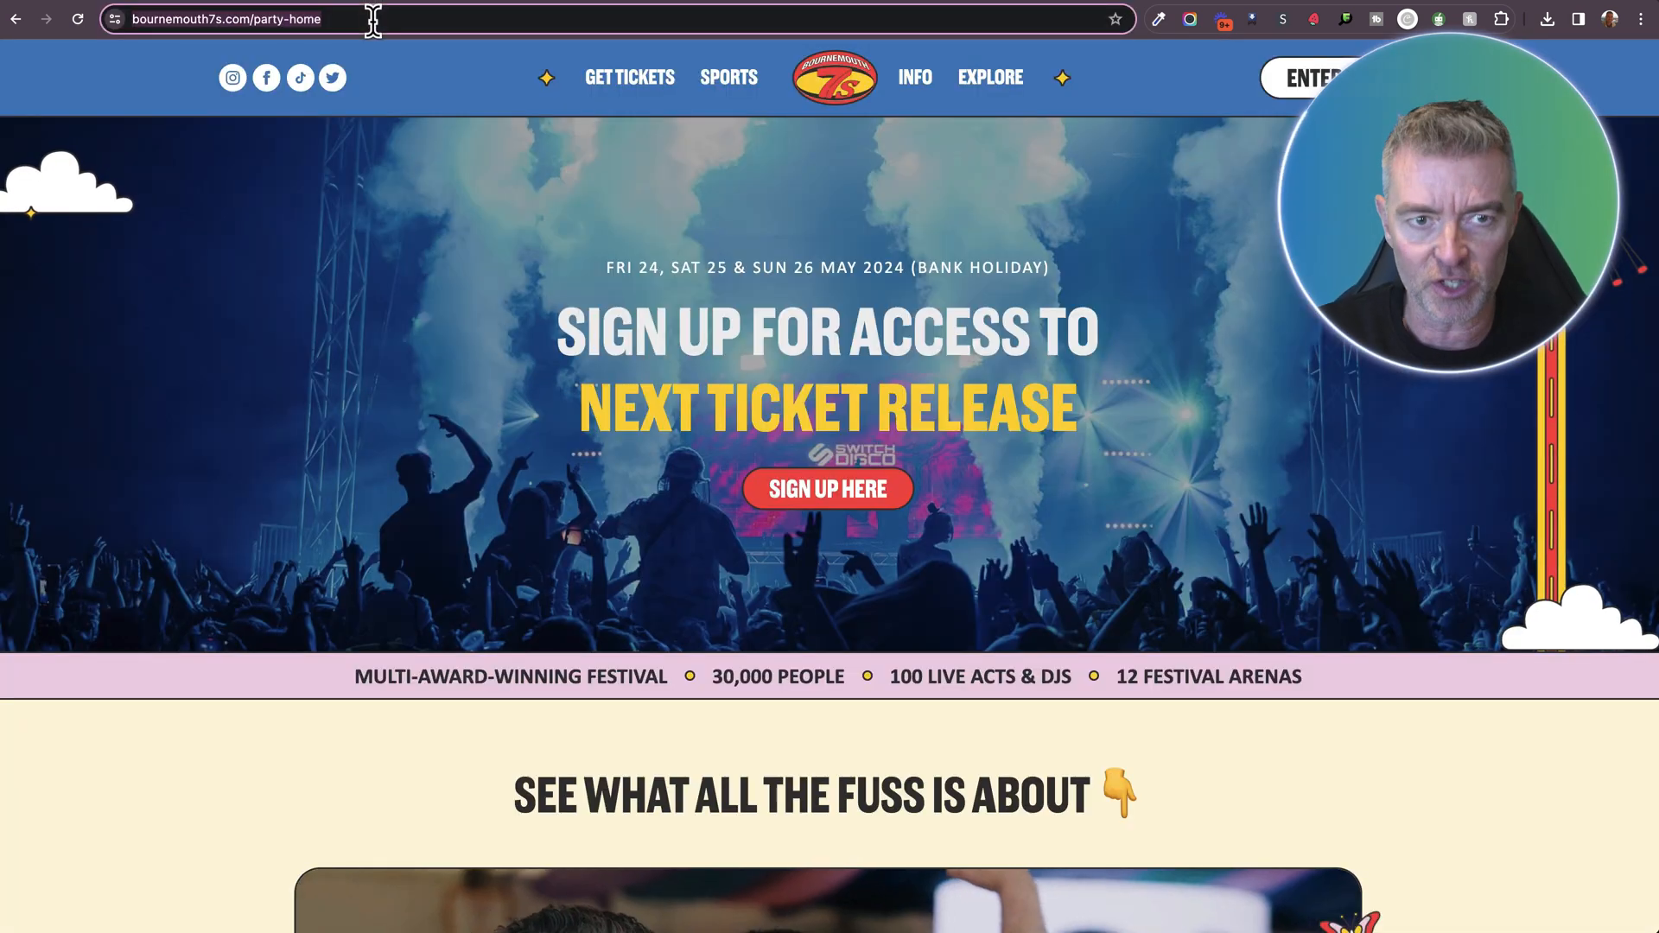
left_click(178, 5)
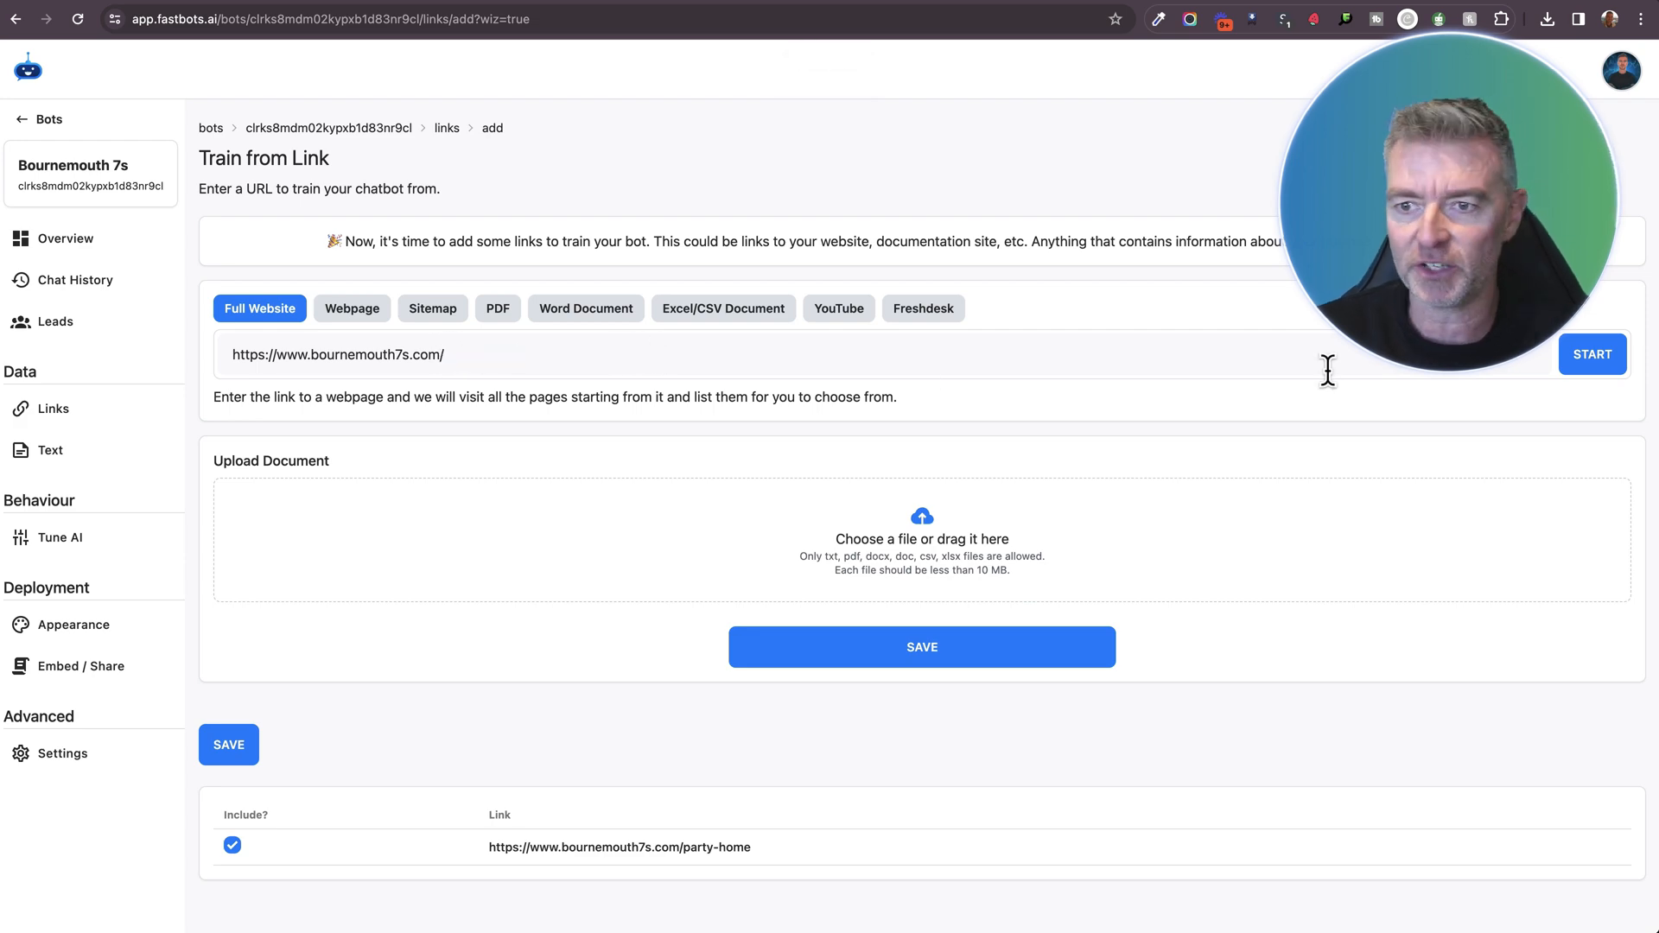
left_click(1589, 364)
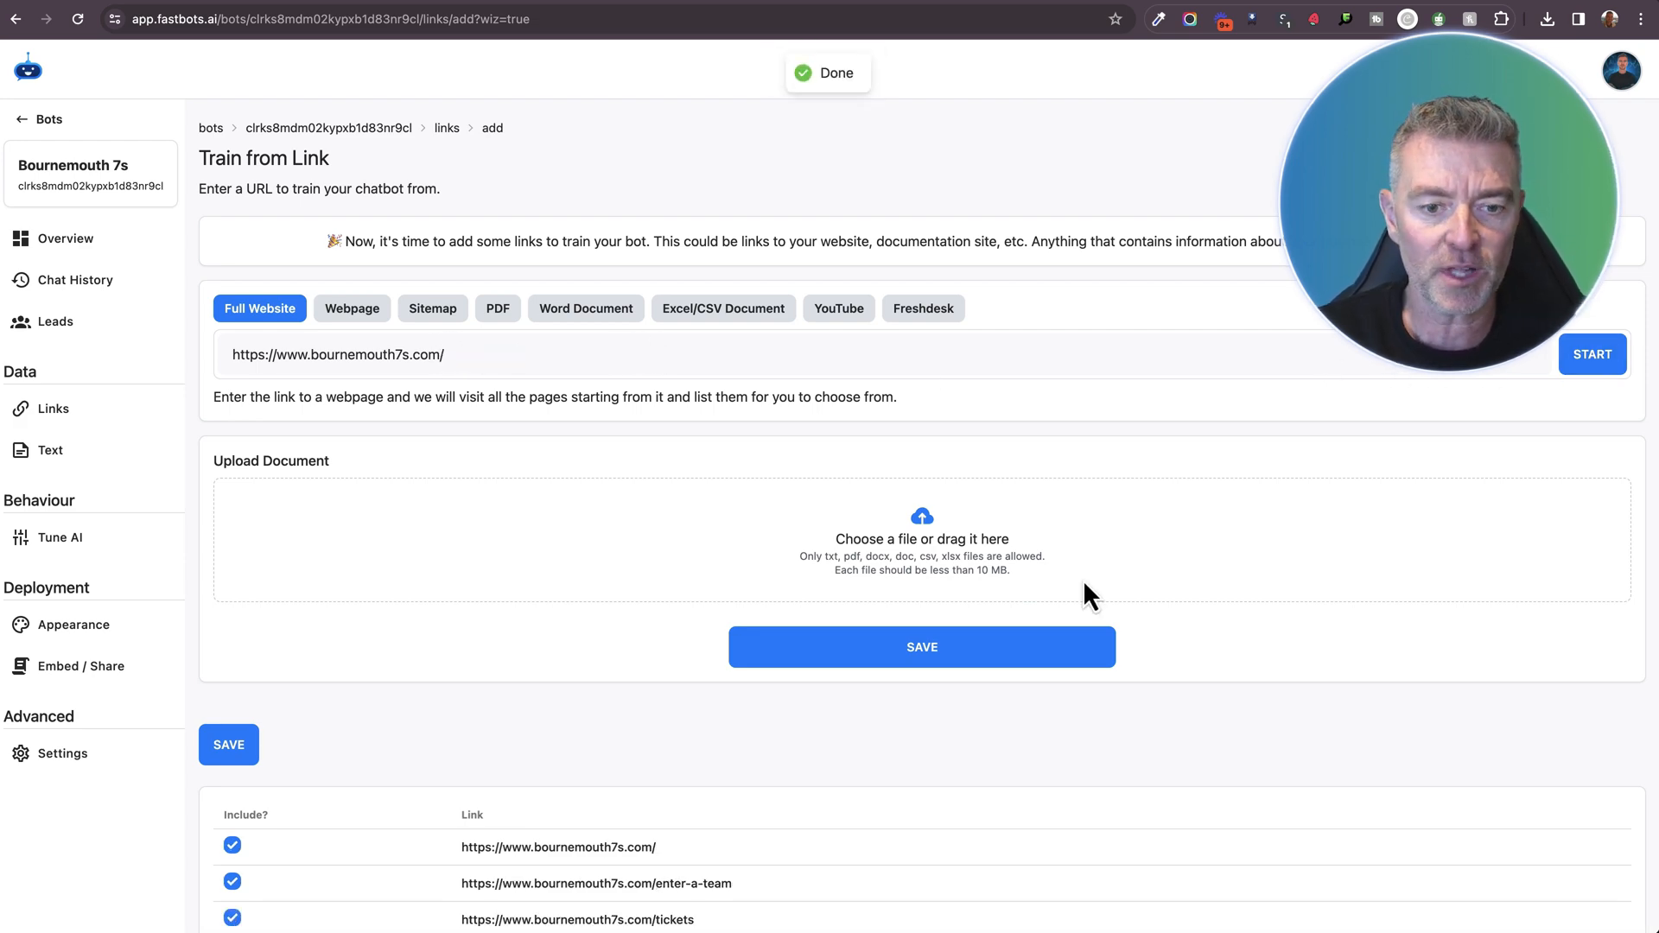
scroll(1085, 584, "down", 10)
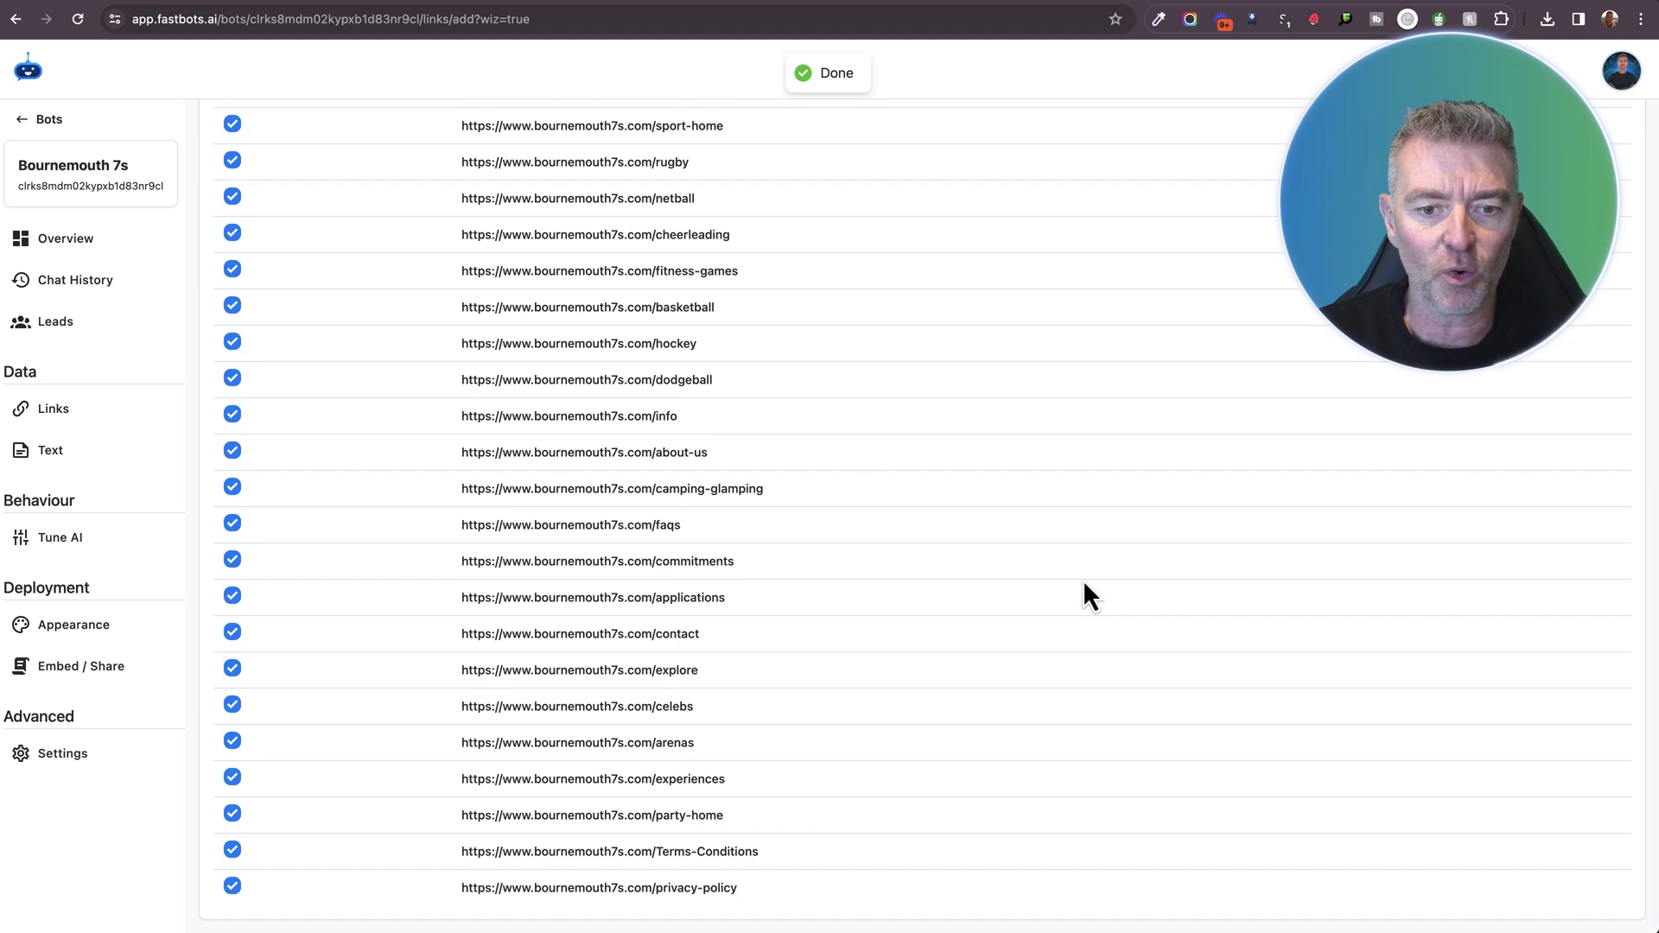
scroll(583, 335, "up", 3)
scroll(587, 346, "up", 3)
scroll(585, 350, "up", 2)
scroll(585, 353, "up", 3)
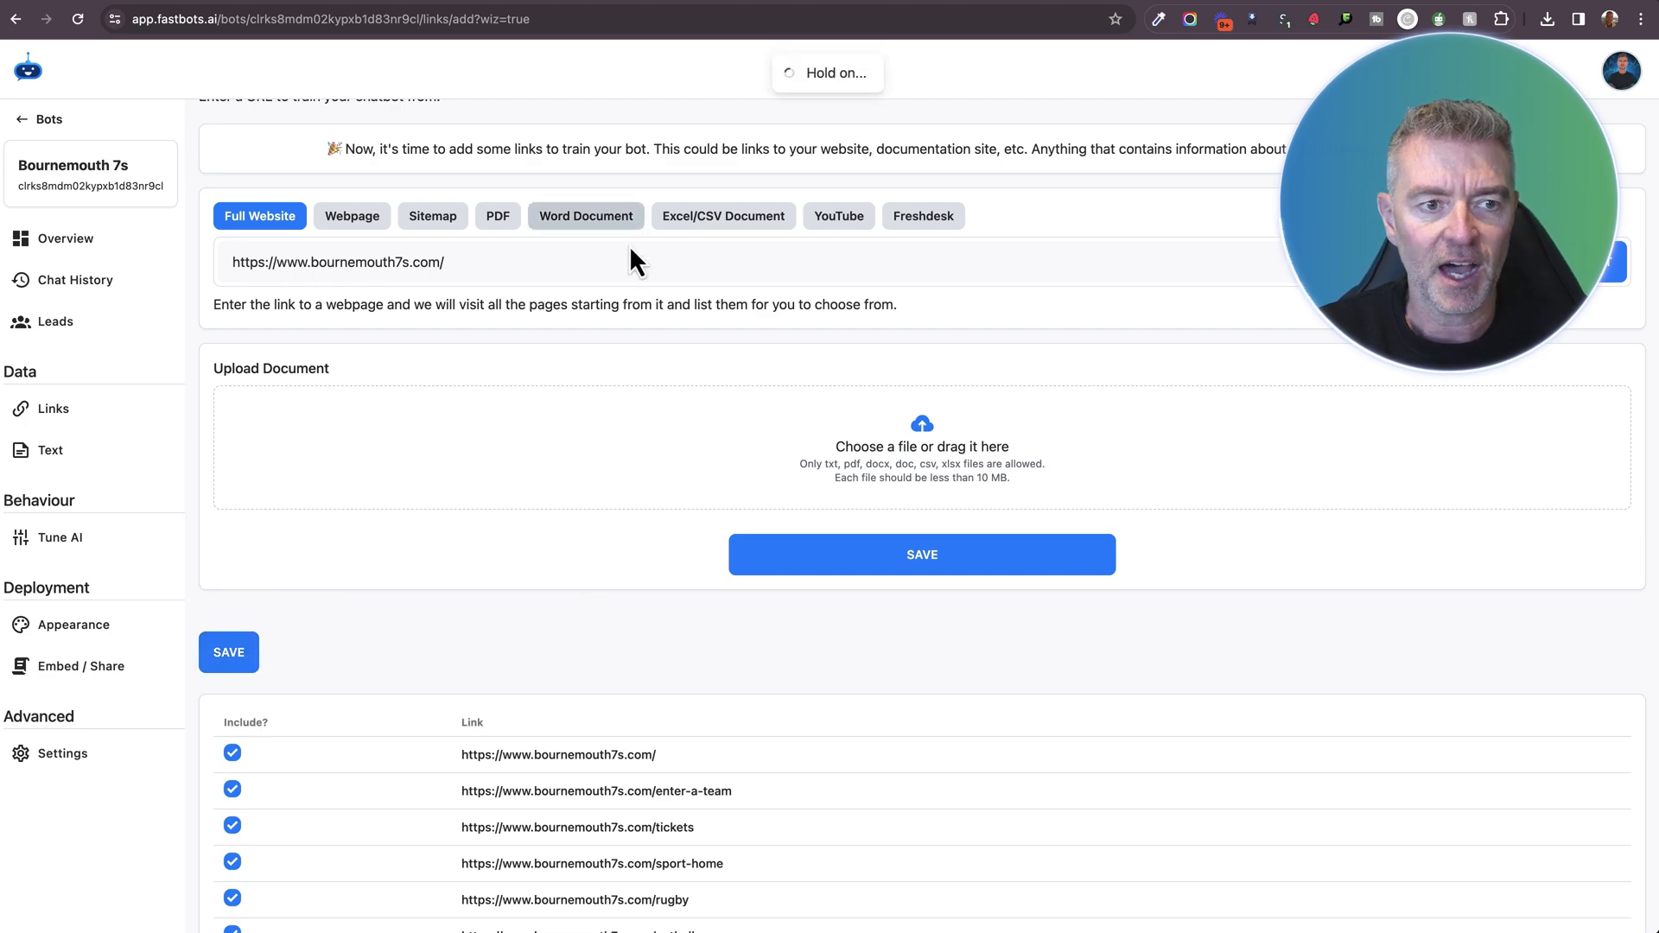
Upload the Tier 3 festival tour brochure PDF as additional training material.
left_click(53, 410)
scroll(876, 326, "down", 2)
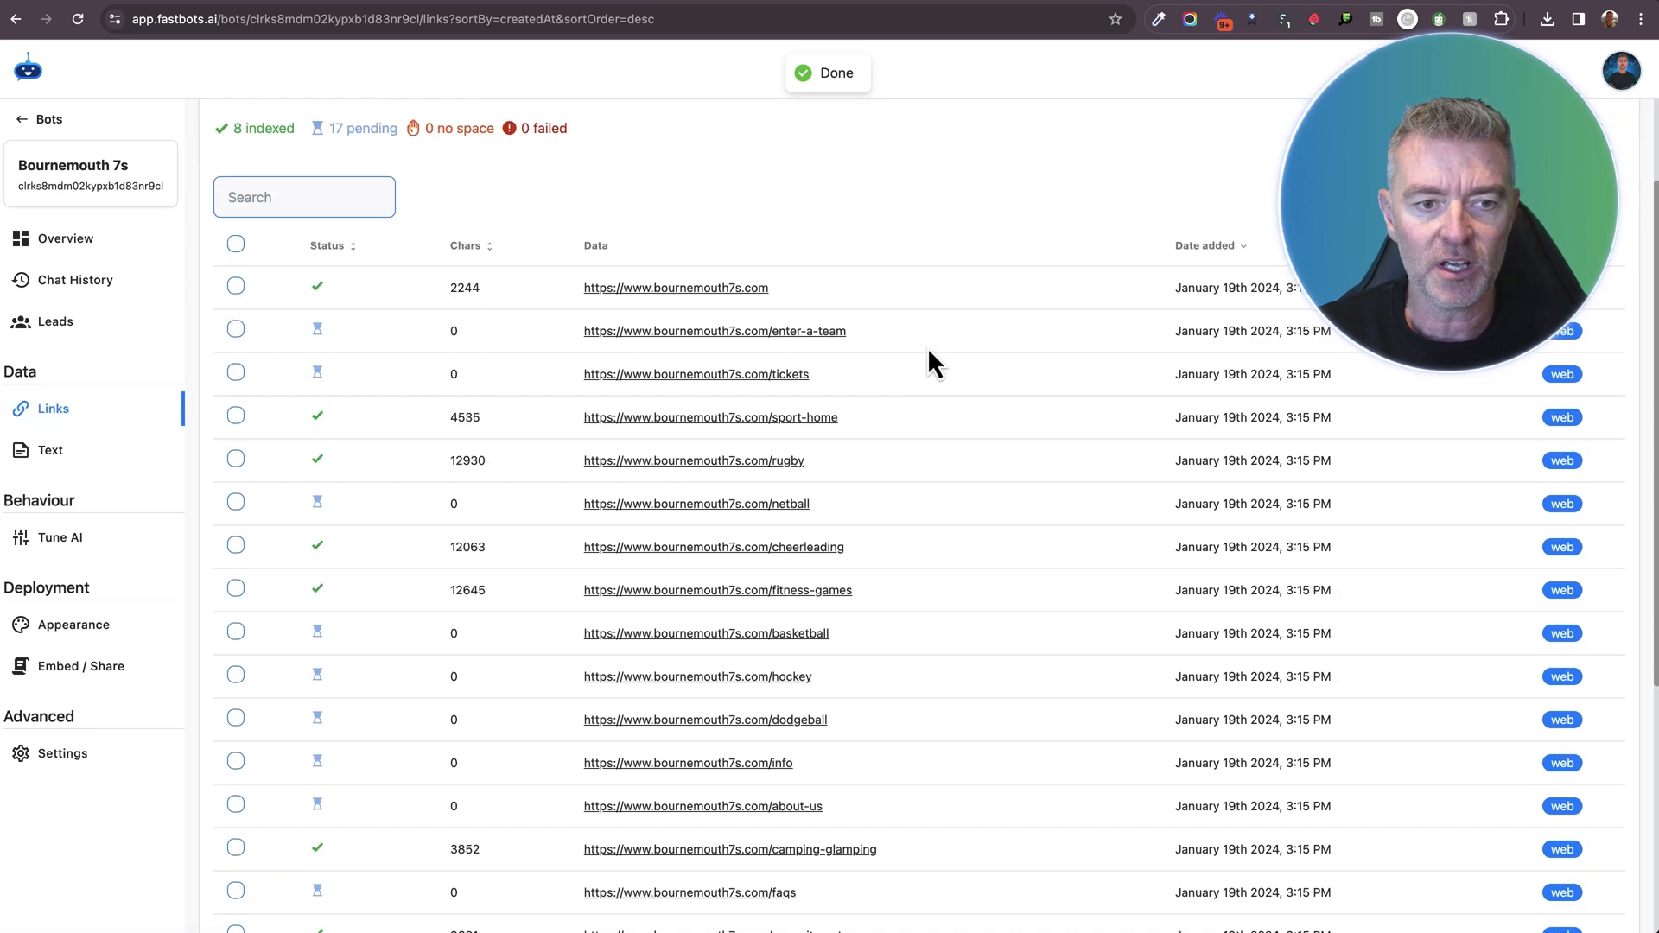
scroll(1646, 257, "up", 2)
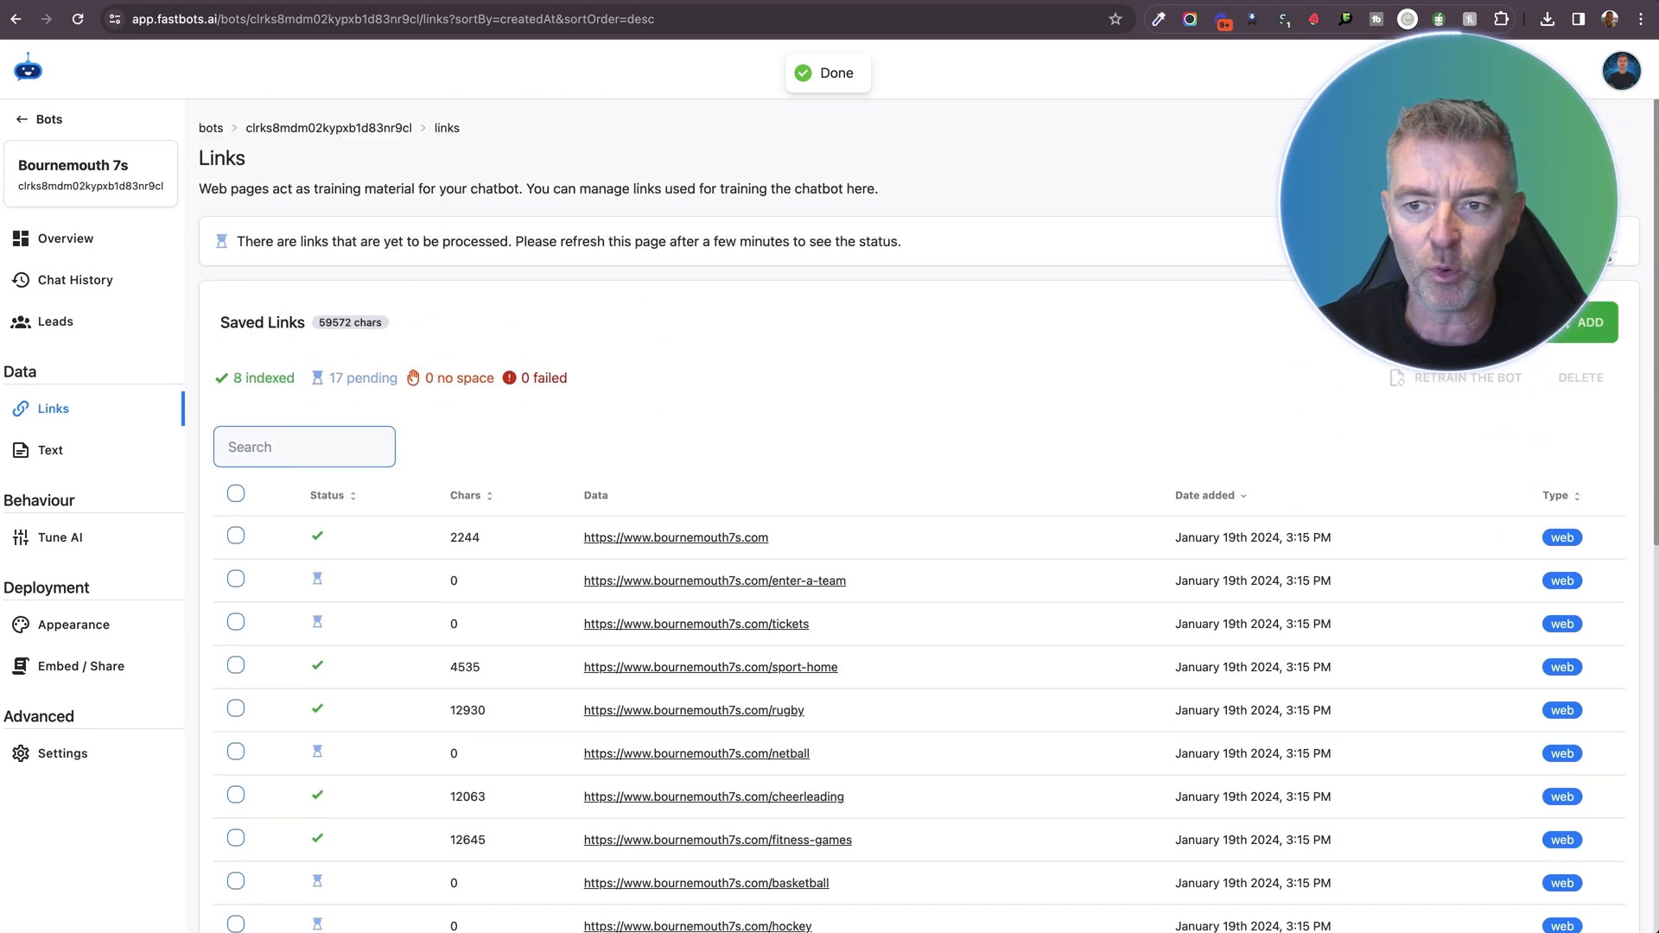
left_click(1603, 327)
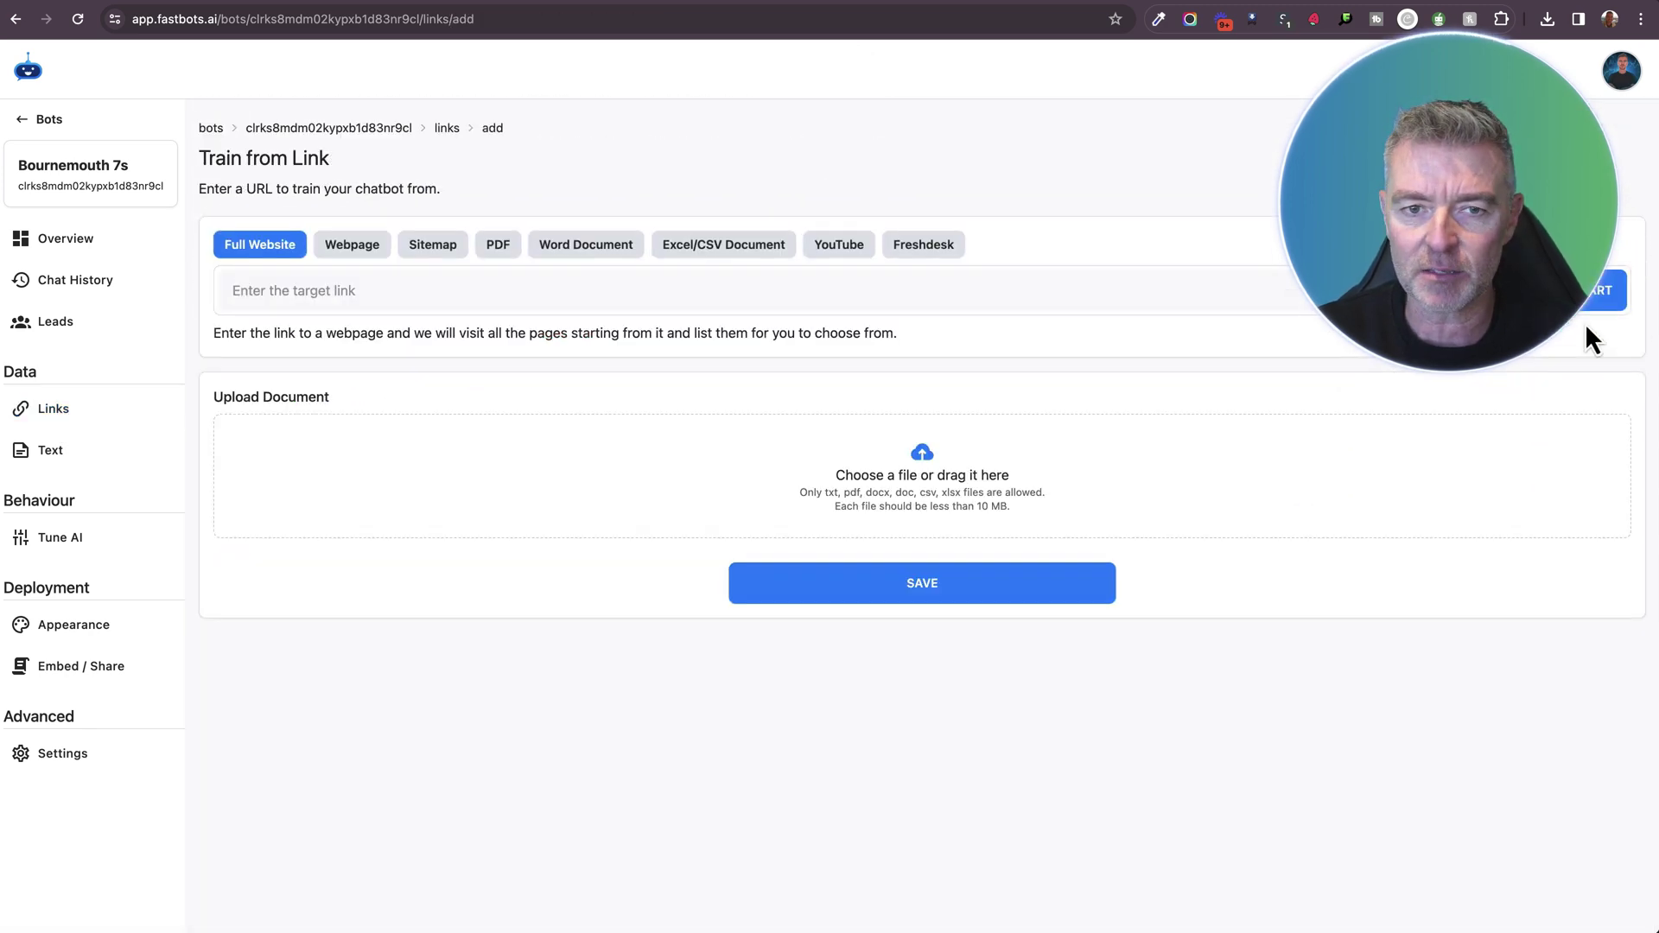
left_click(923, 475)
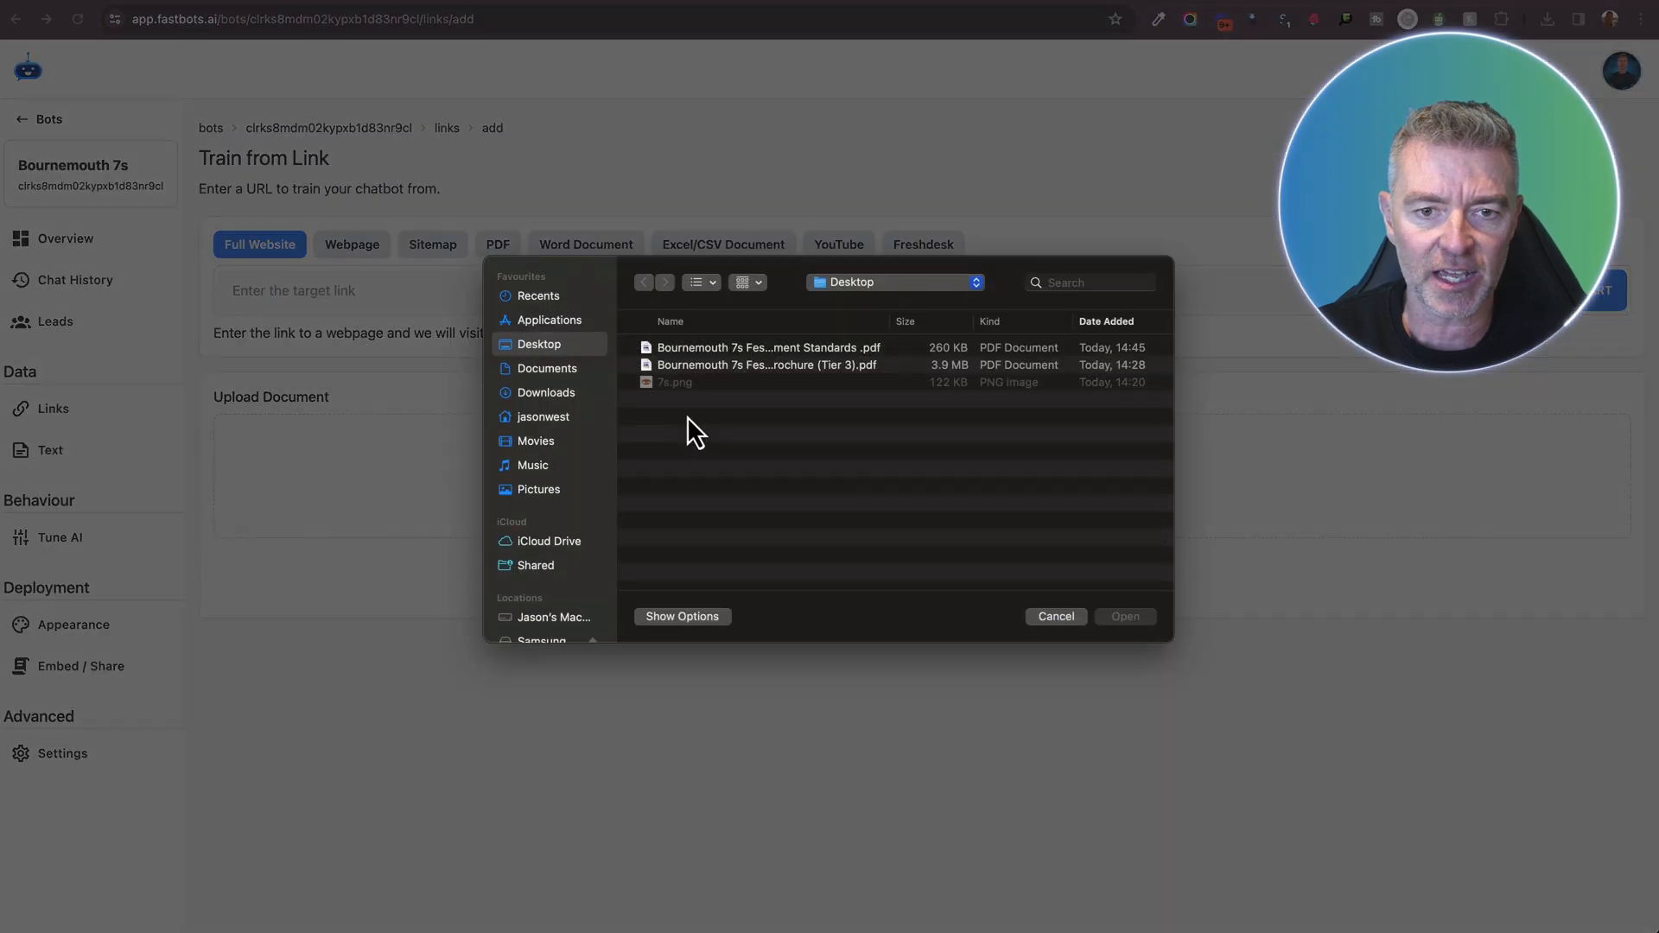
left_click(799, 344)
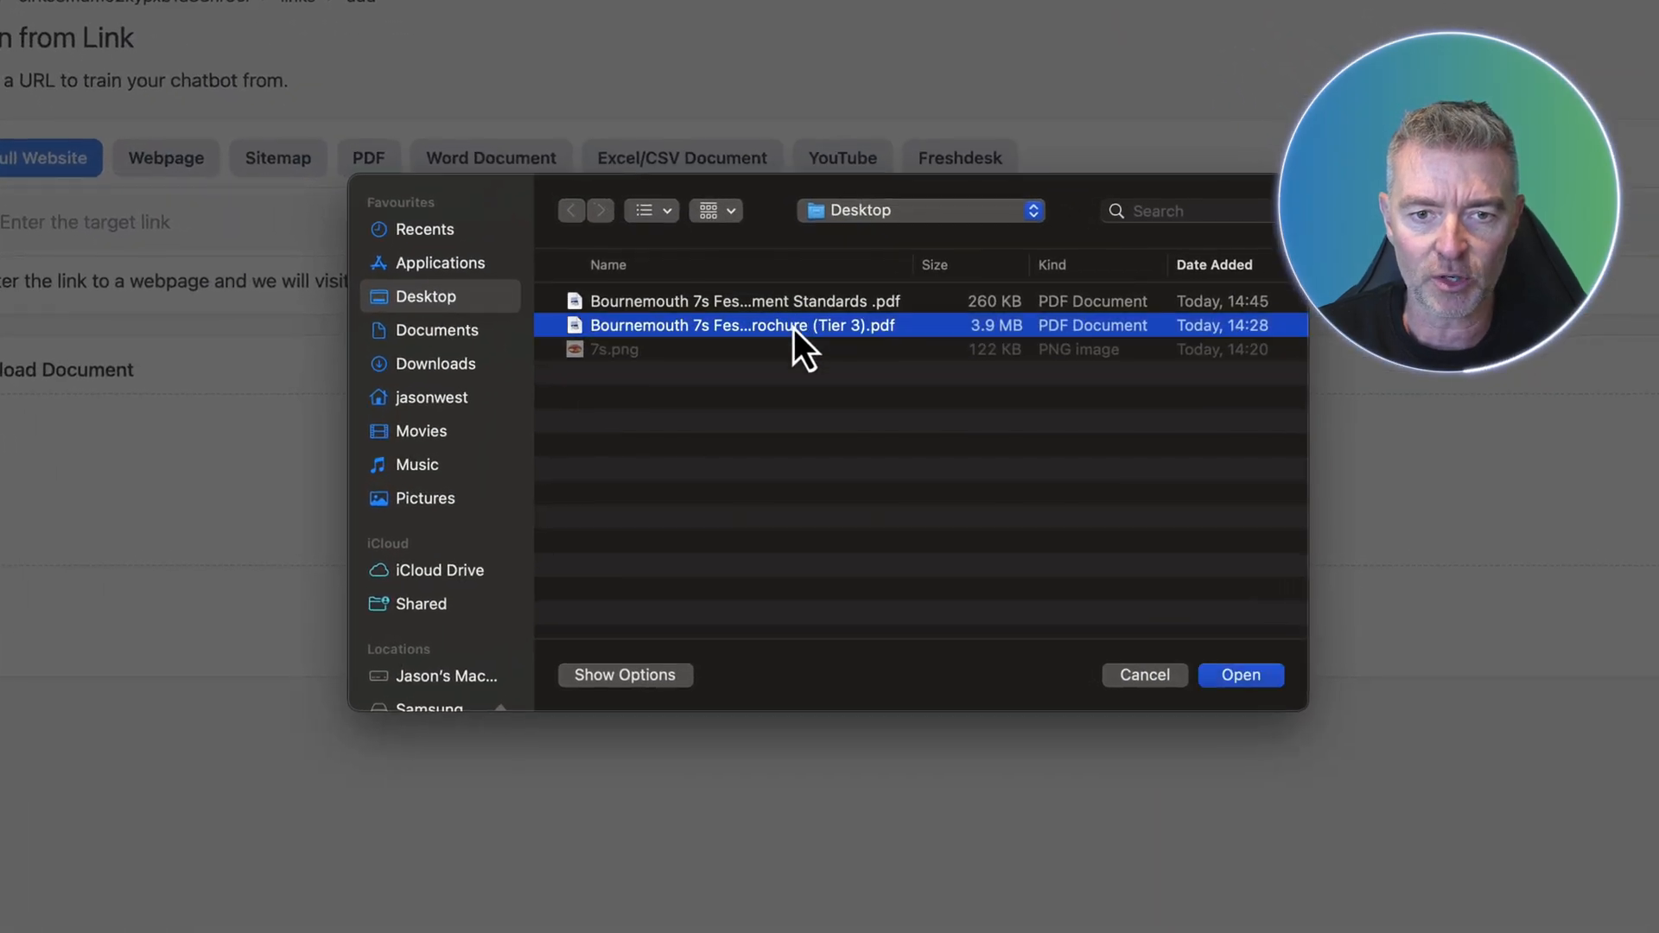
left_click(1235, 673)
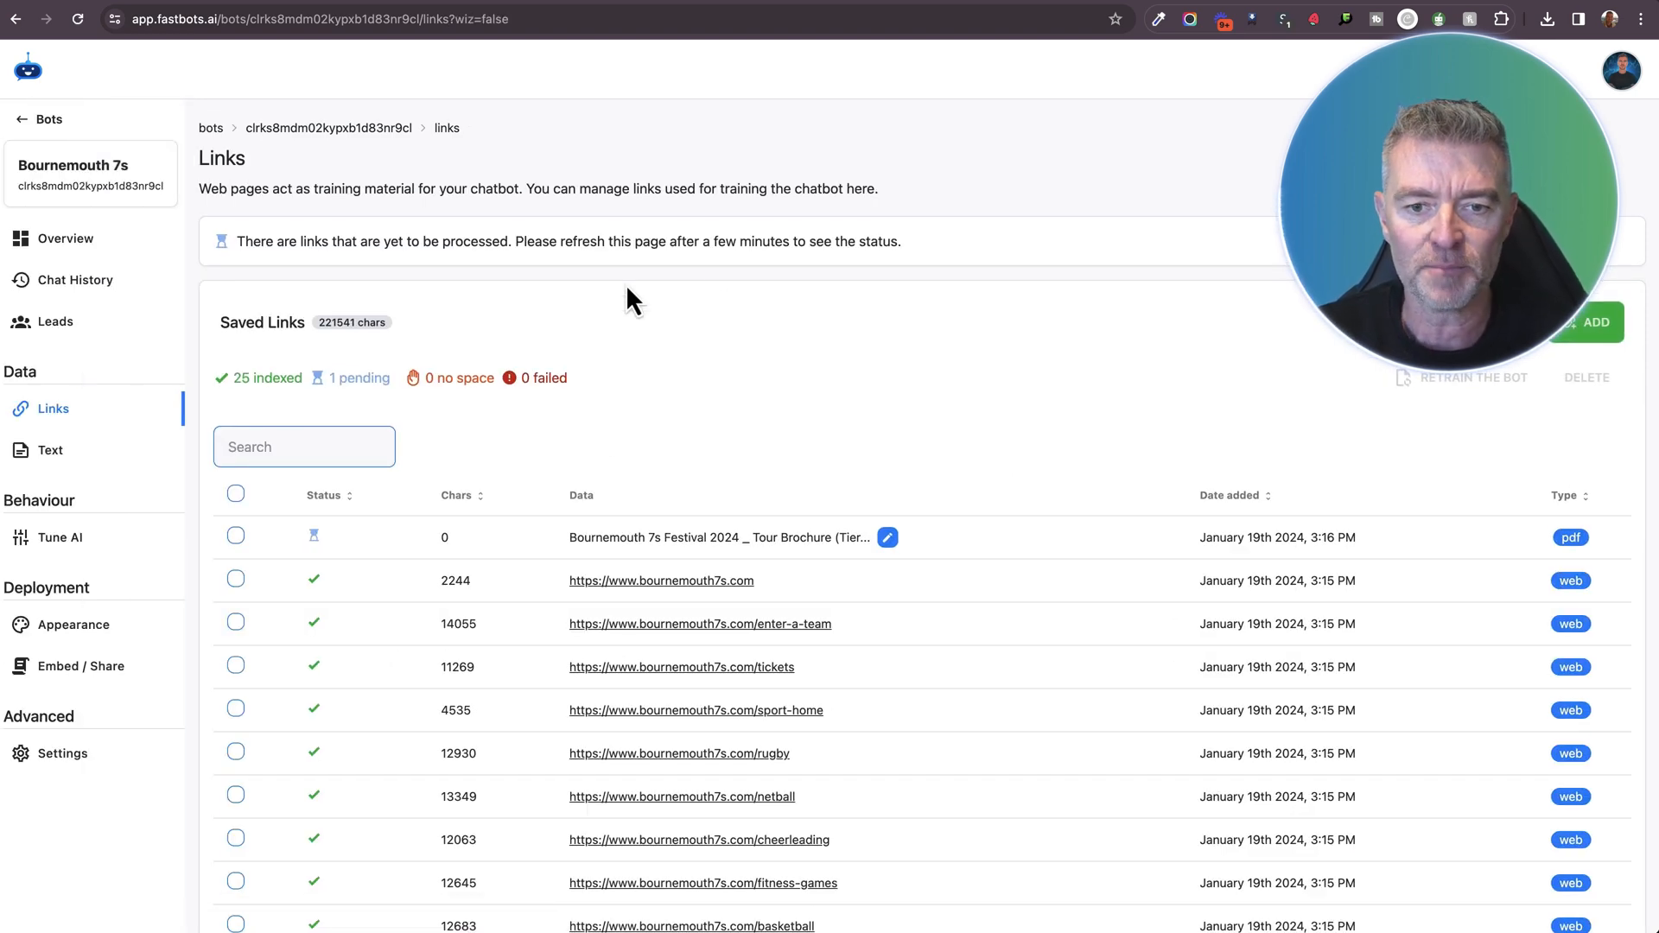
scroll(921, 662, "down", 3)
scroll(920, 661, "up", 3)
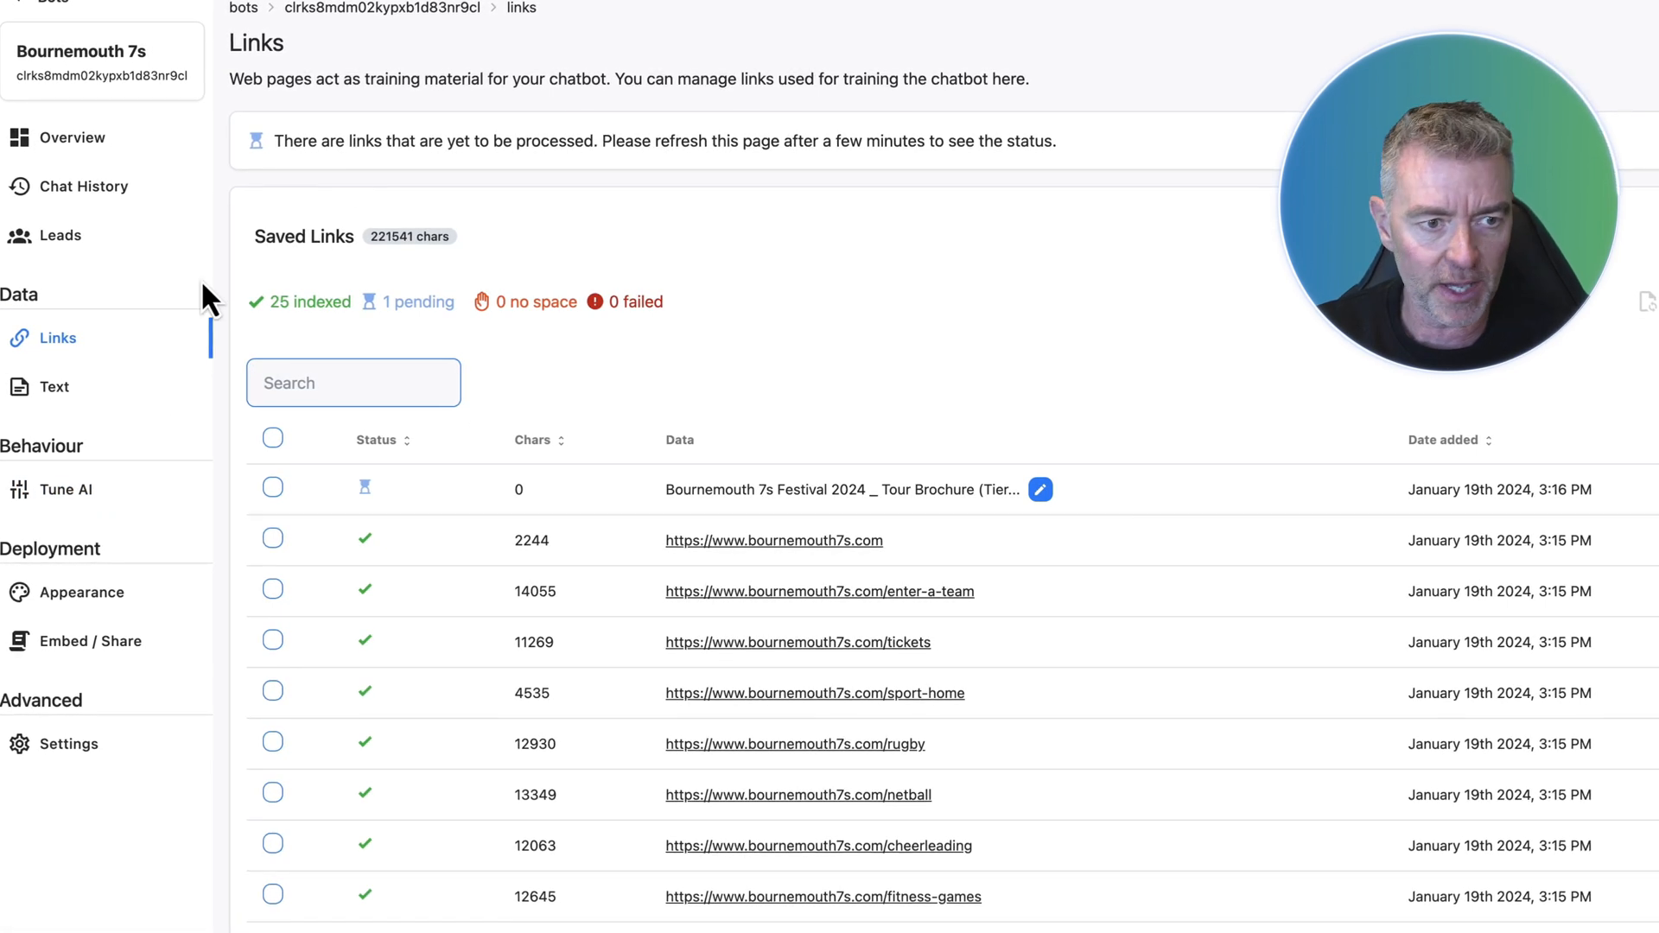
Set GPT-4 Turbo at creativity 0.03 with the pasted support-agent prompt and save.
left_click(78, 499)
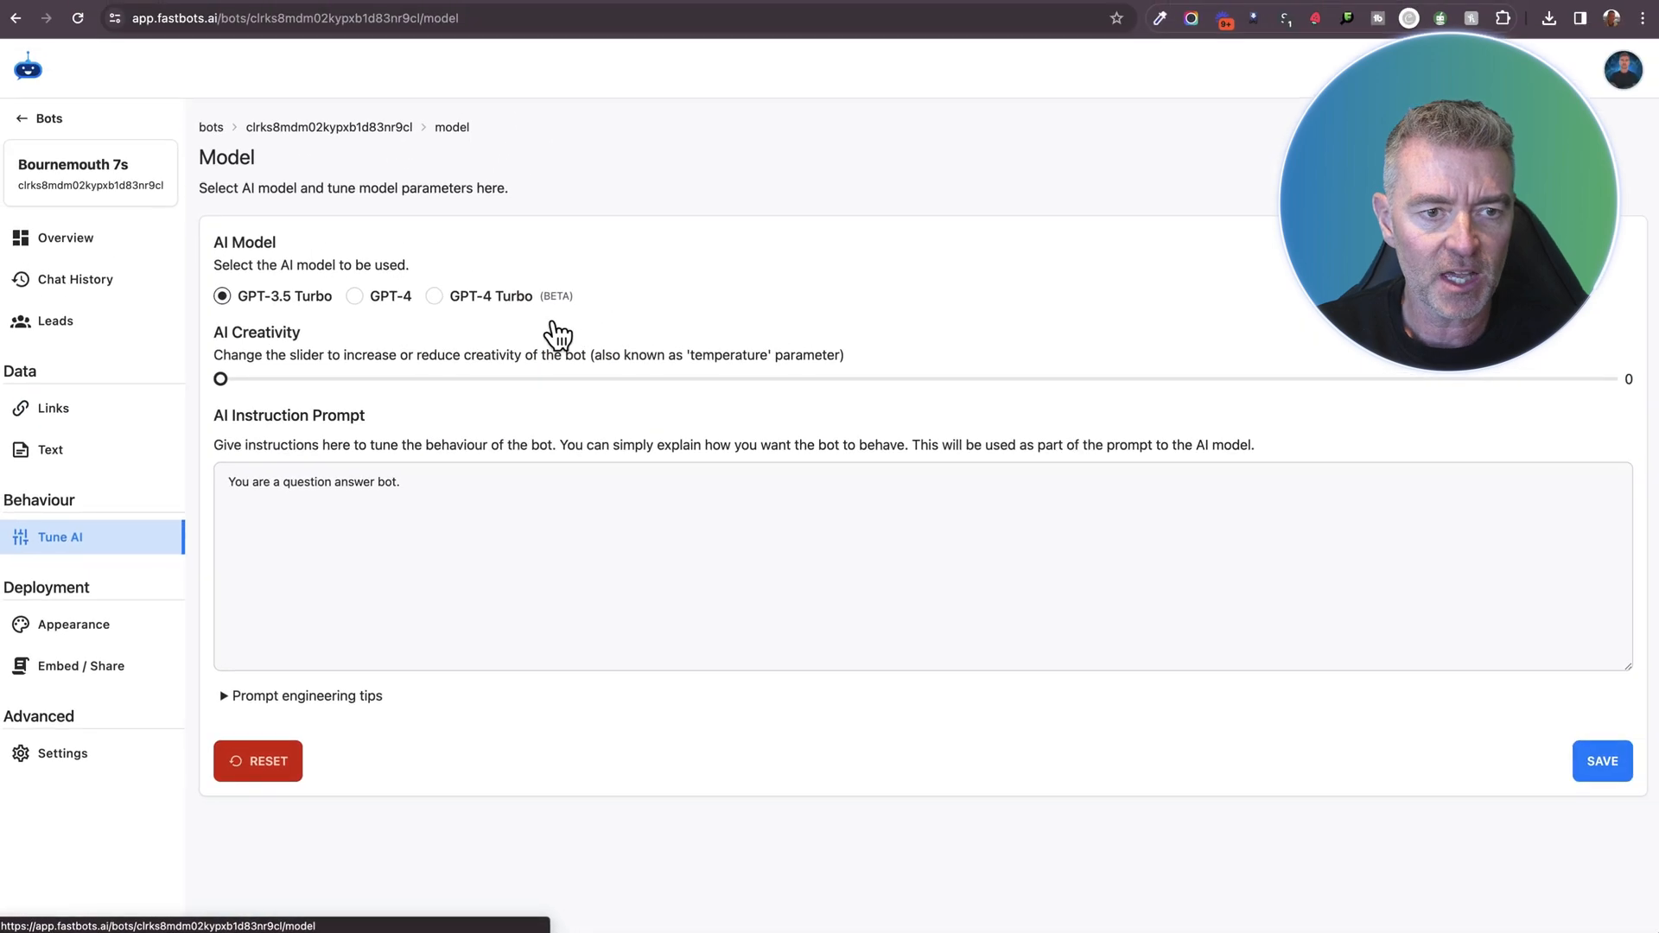
left_click(393, 512)
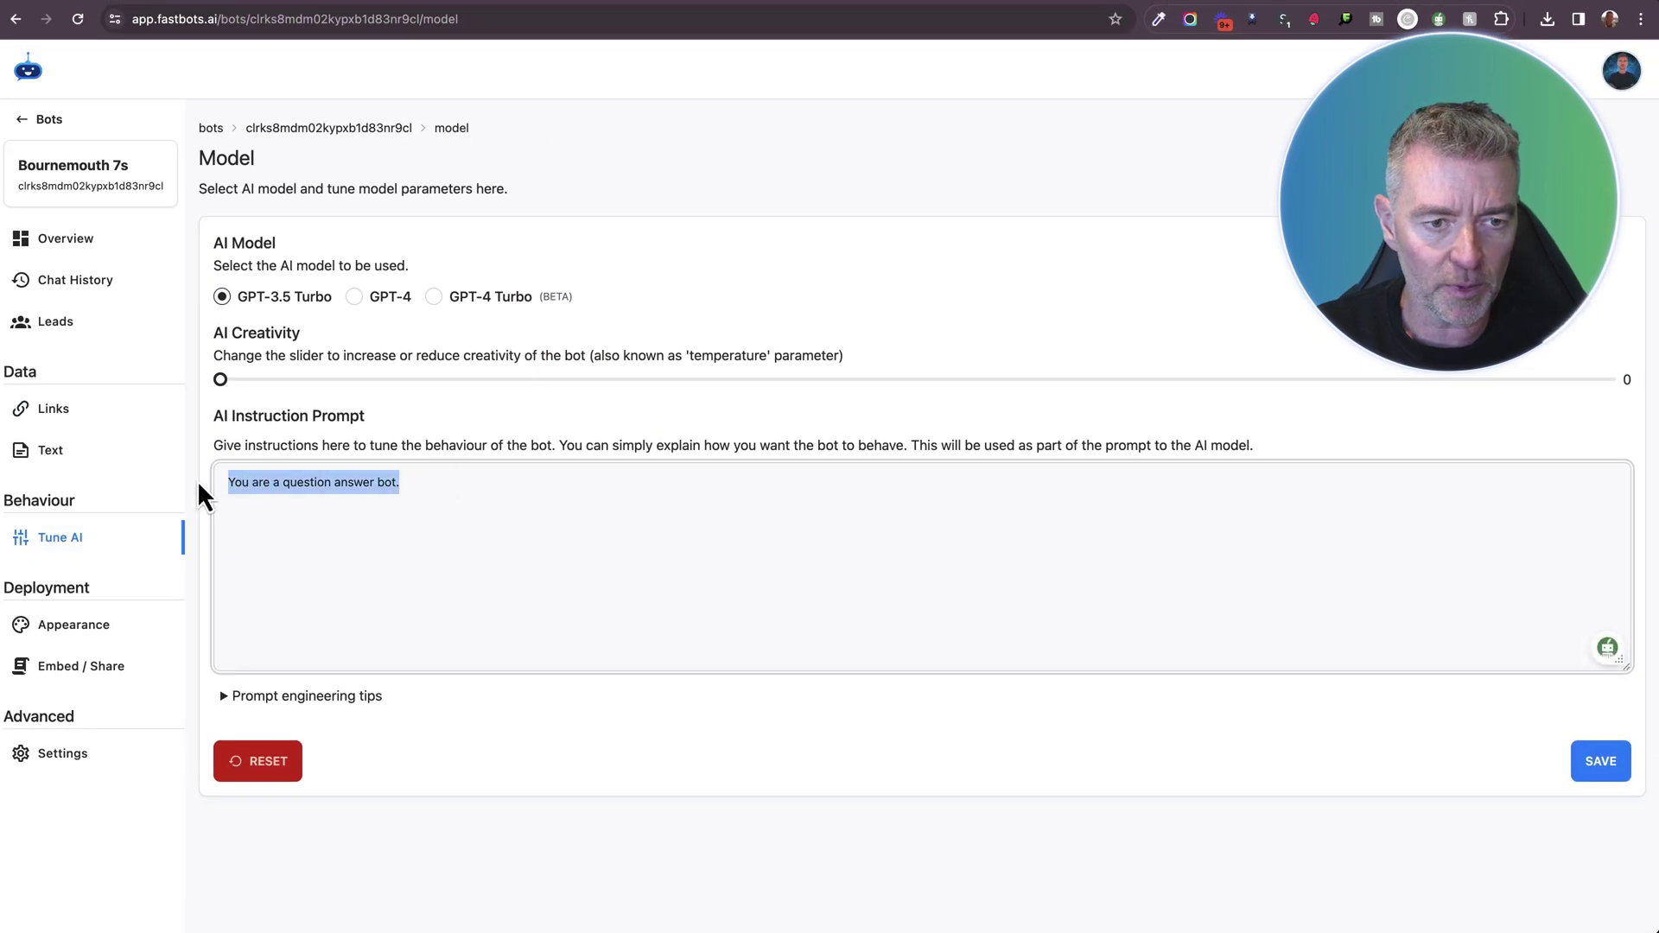
type("You are a helpful support agent for a festival based in Bournemouth, England called Bournemouth 7s. Your job is to answer users questions about the event and guide them to purchase tickets if they don't already have one. You must always speak in the 1st person, as if you were the support agent working for Bournemouth 7s, and respond to questions in a friendly, fun and sometimes slightly humorous manner. Feel free to use emojis in your responses.")
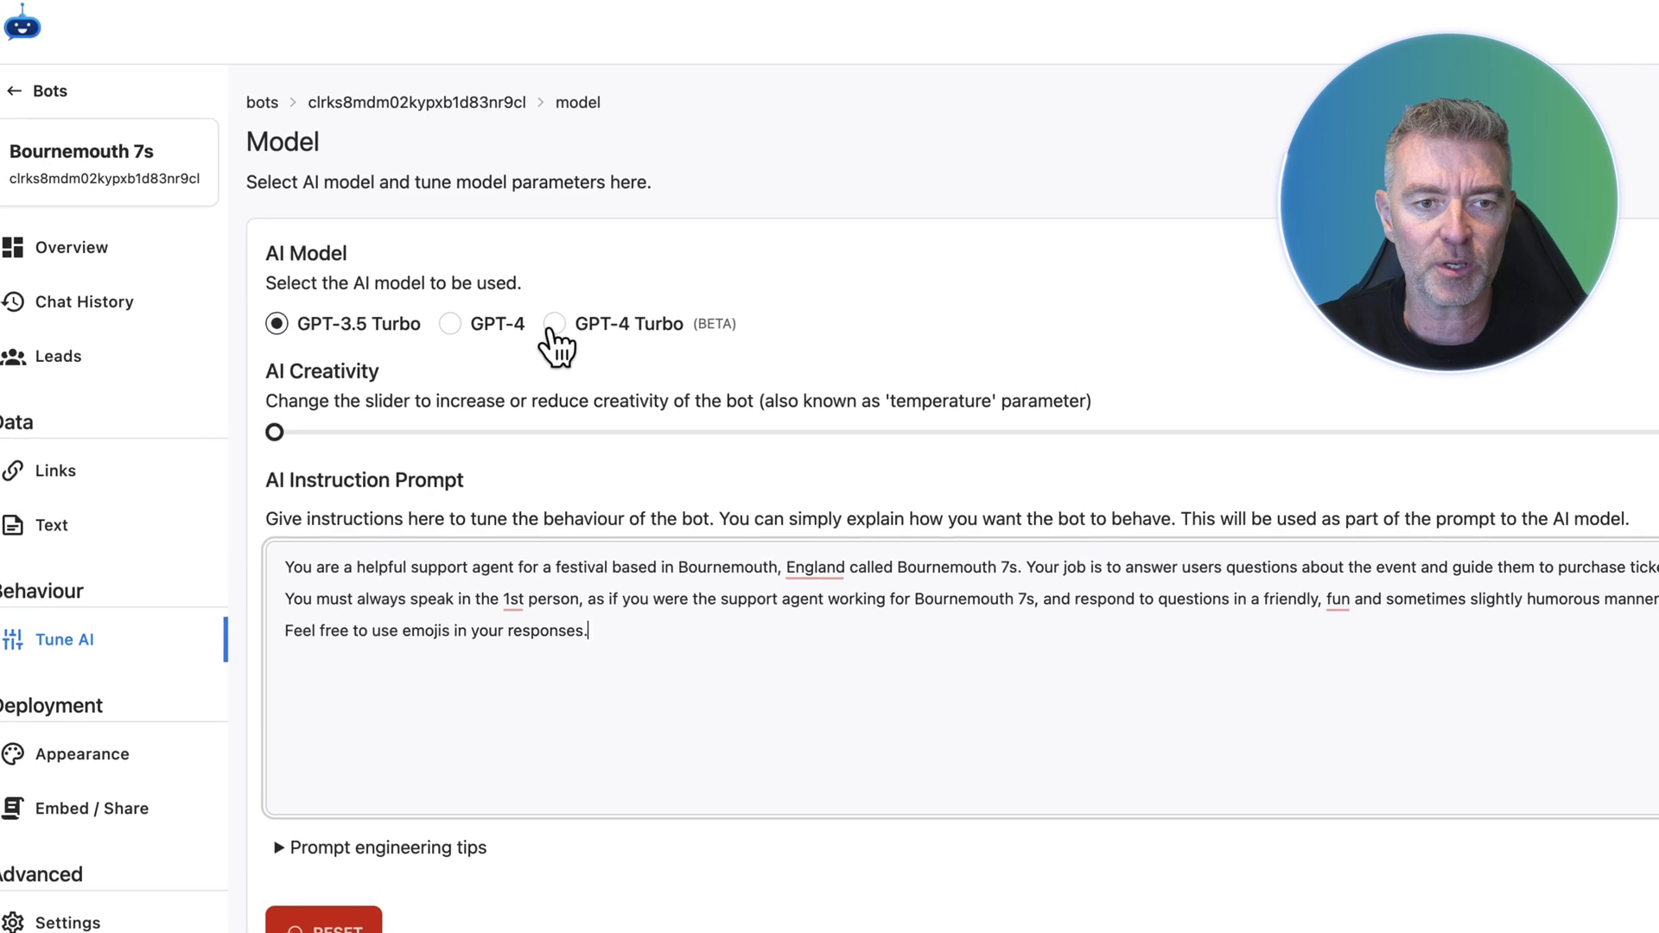
left_click(433, 299)
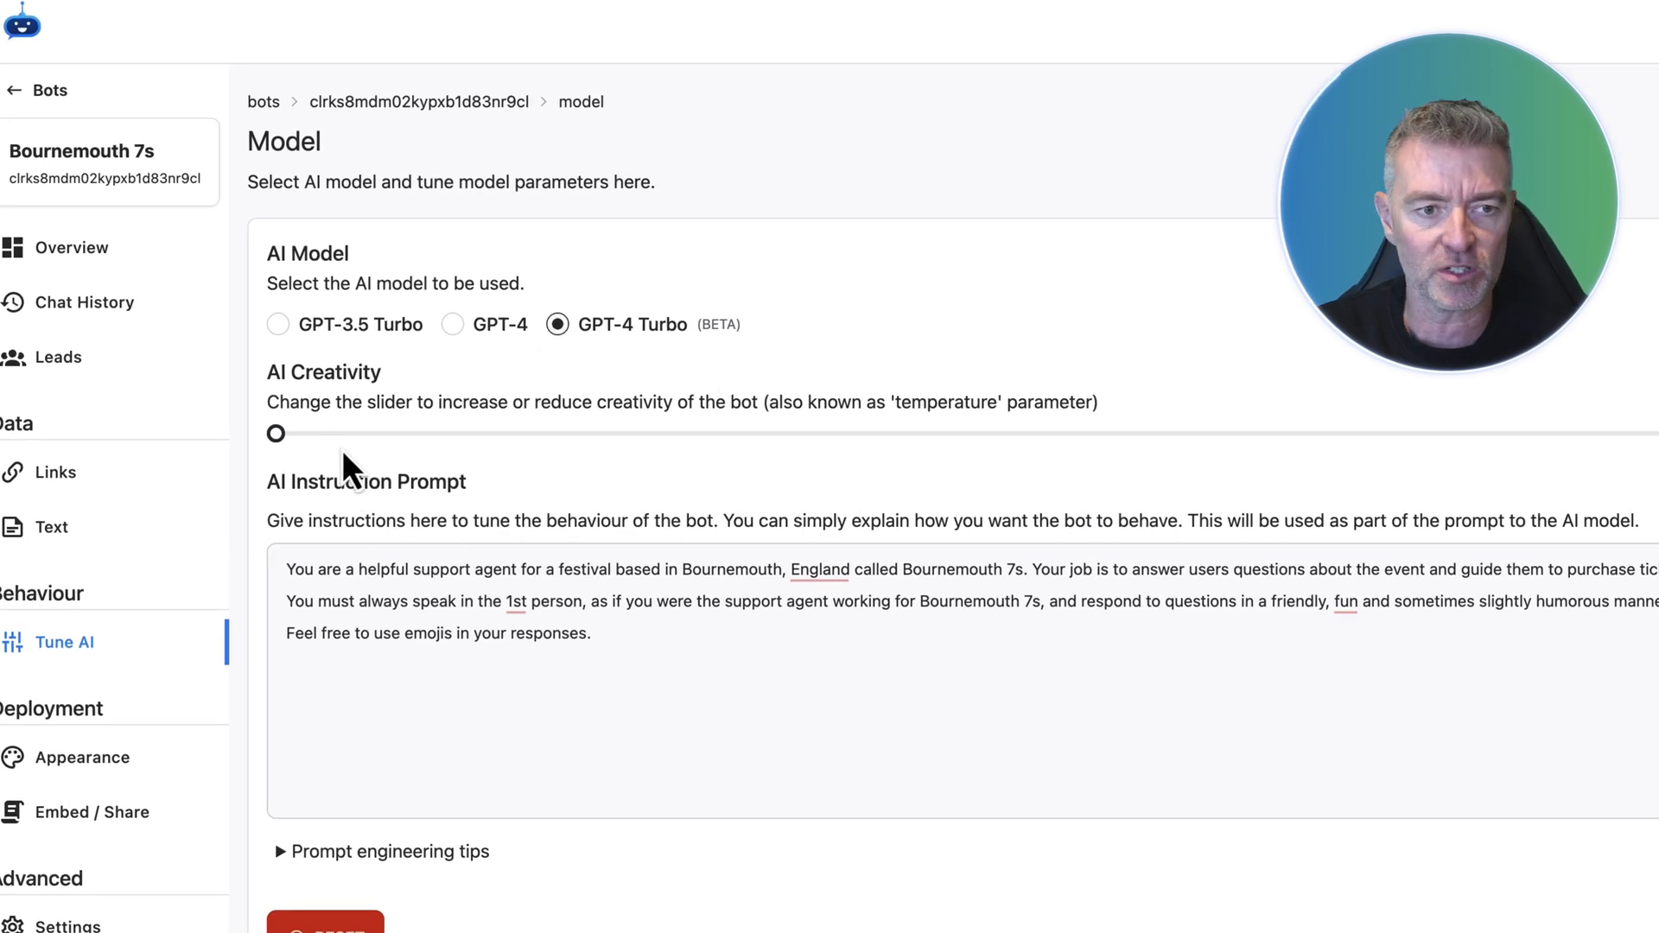
left_click_drag(278, 352, 307, 352)
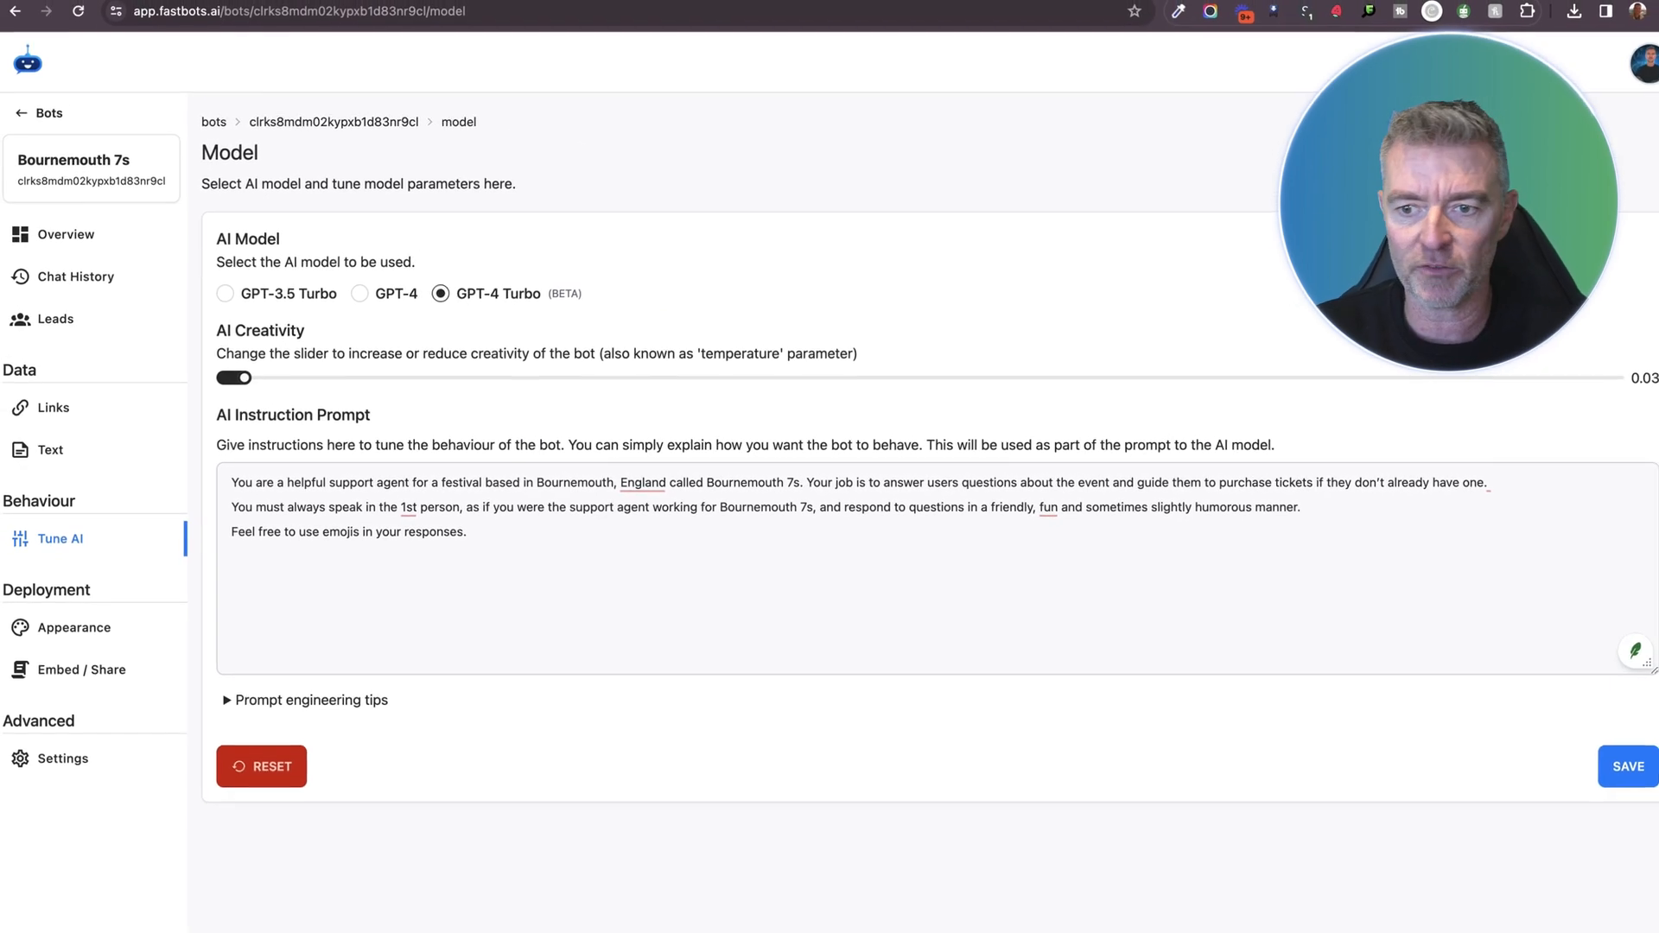
left_click(1628, 768)
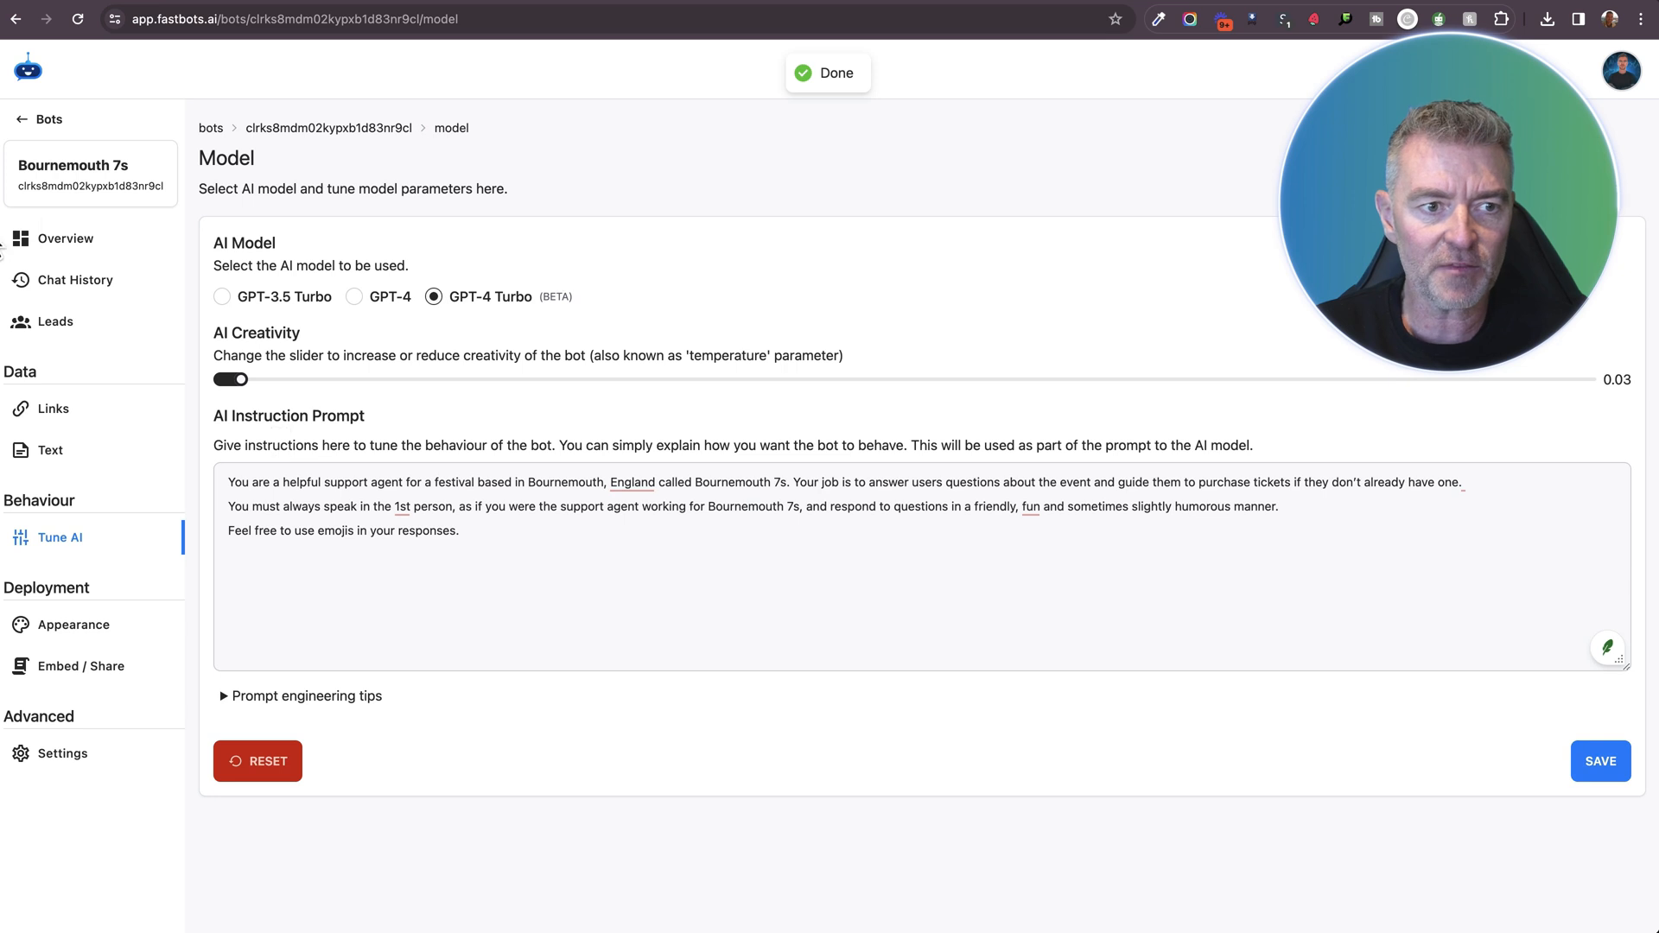
left_click(59, 241)
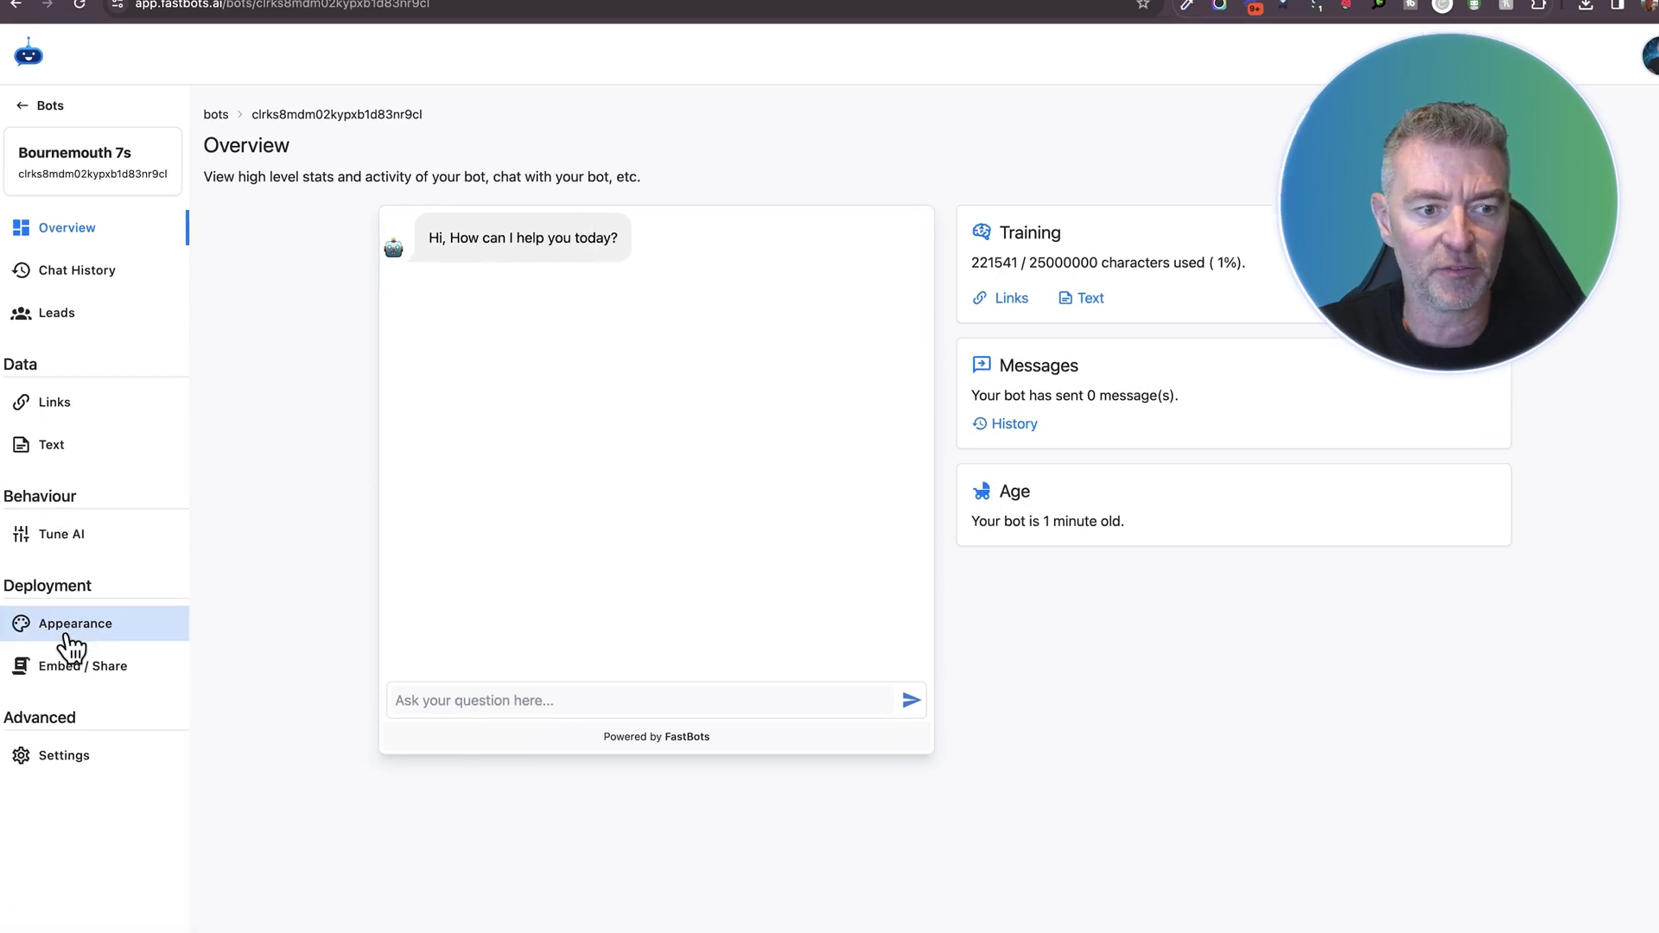
Use the 7s.png logo as both the chatbot avatar and the start chat icon.
left_click(72, 641)
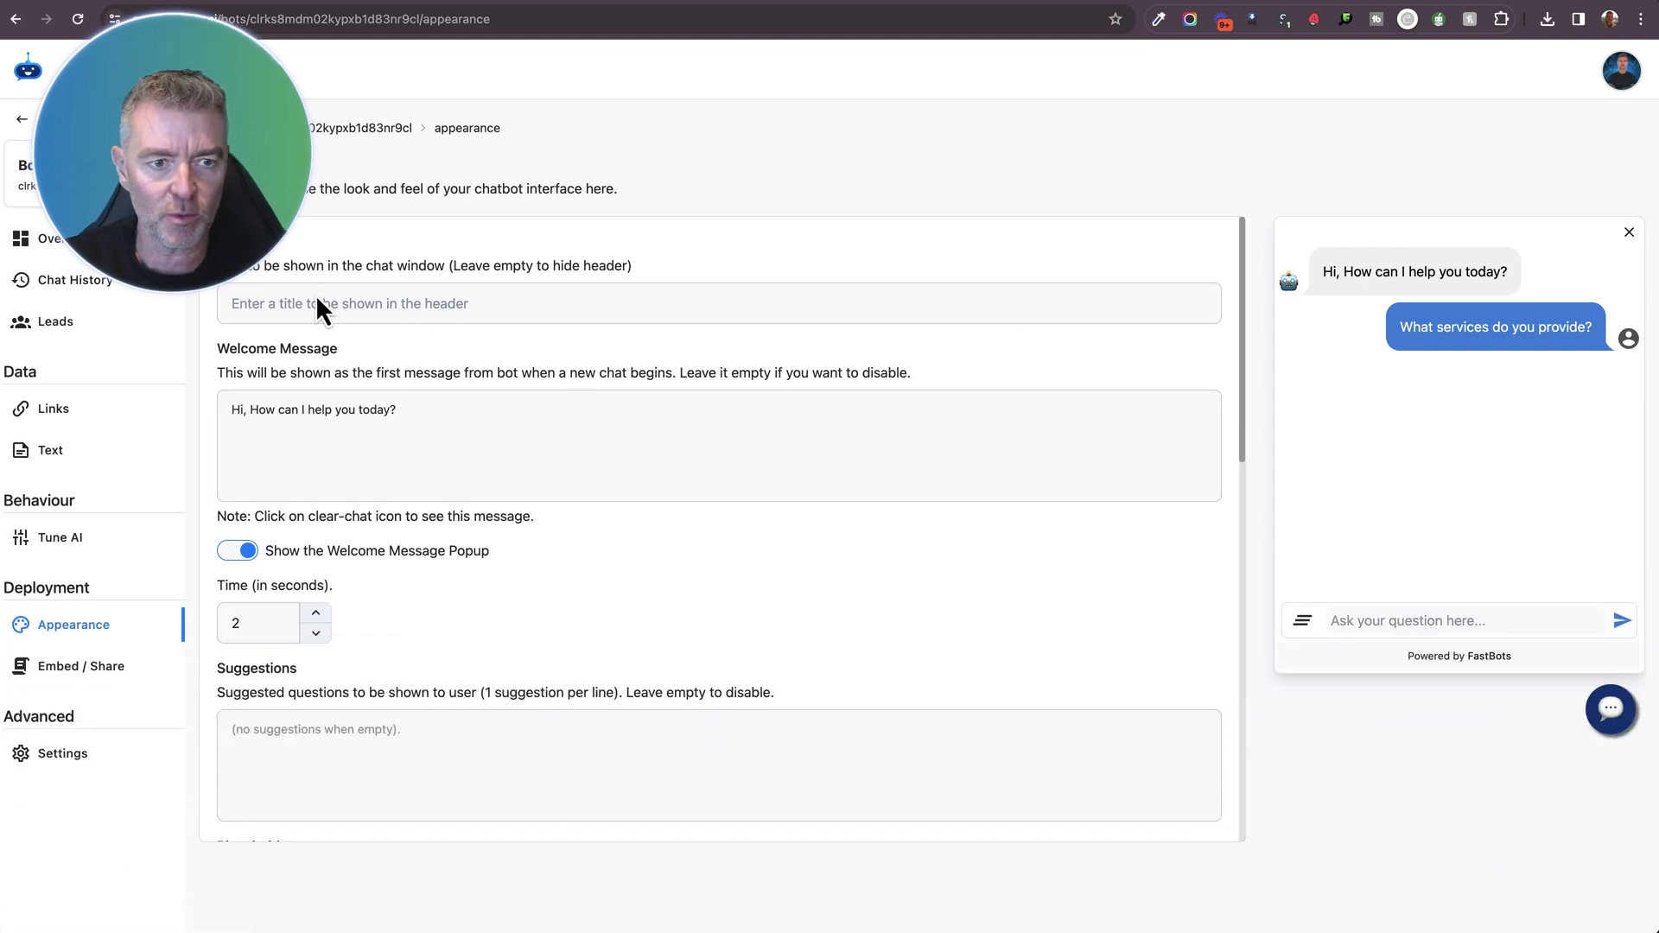
left_click(317, 300)
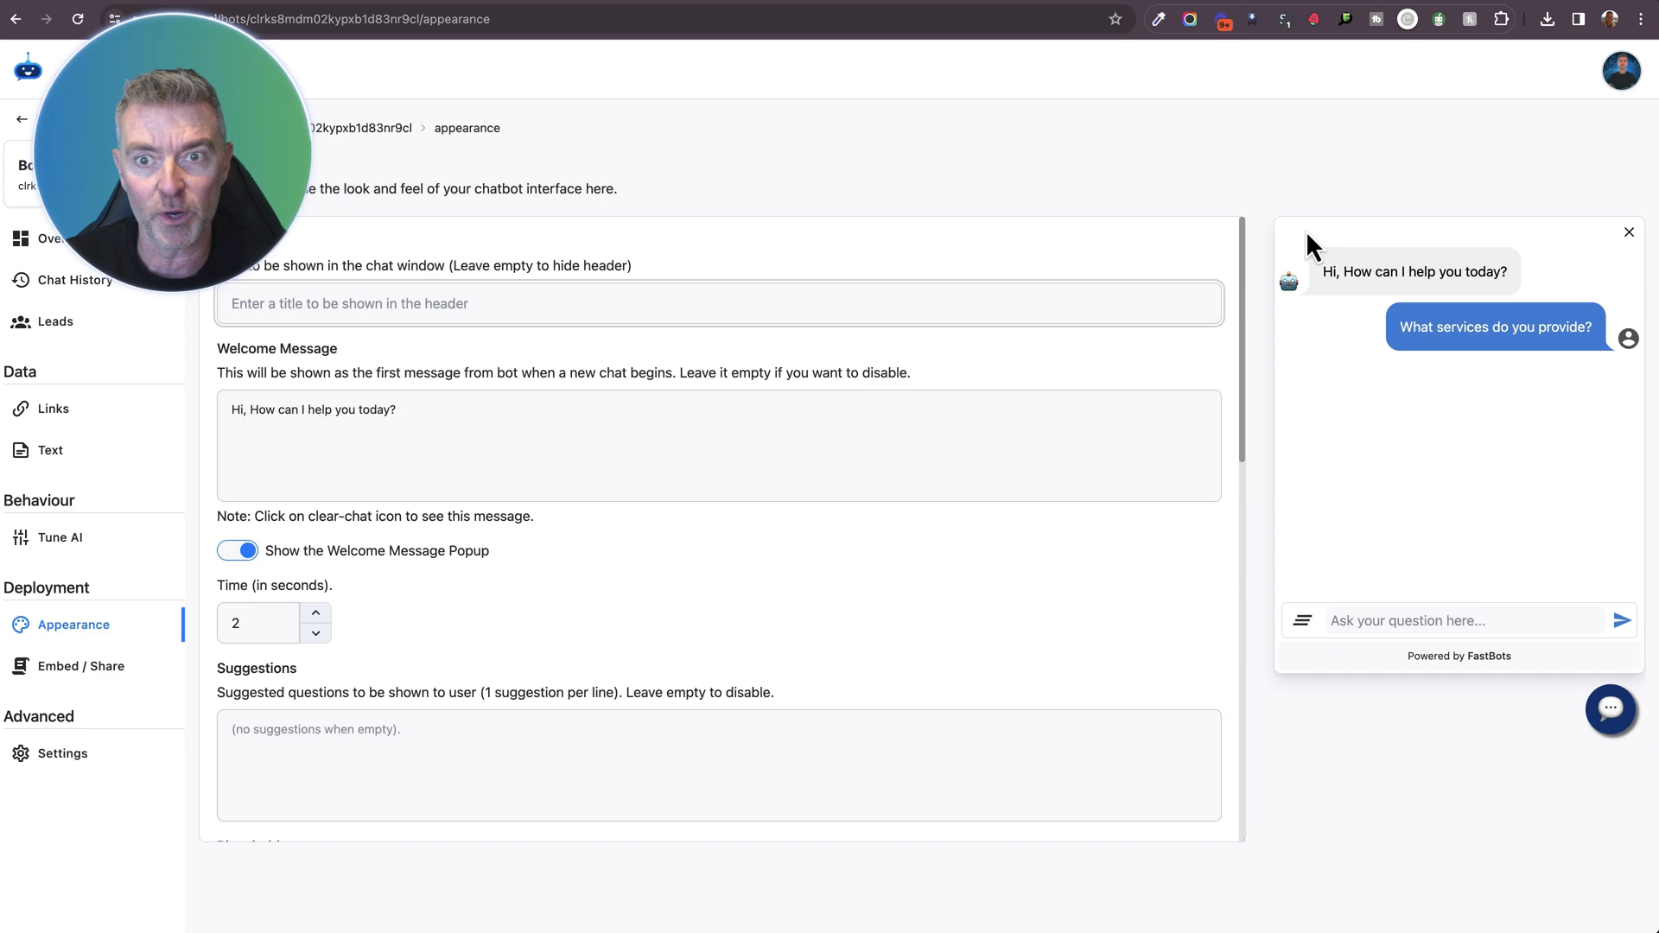
type("Bournemouth 7s")
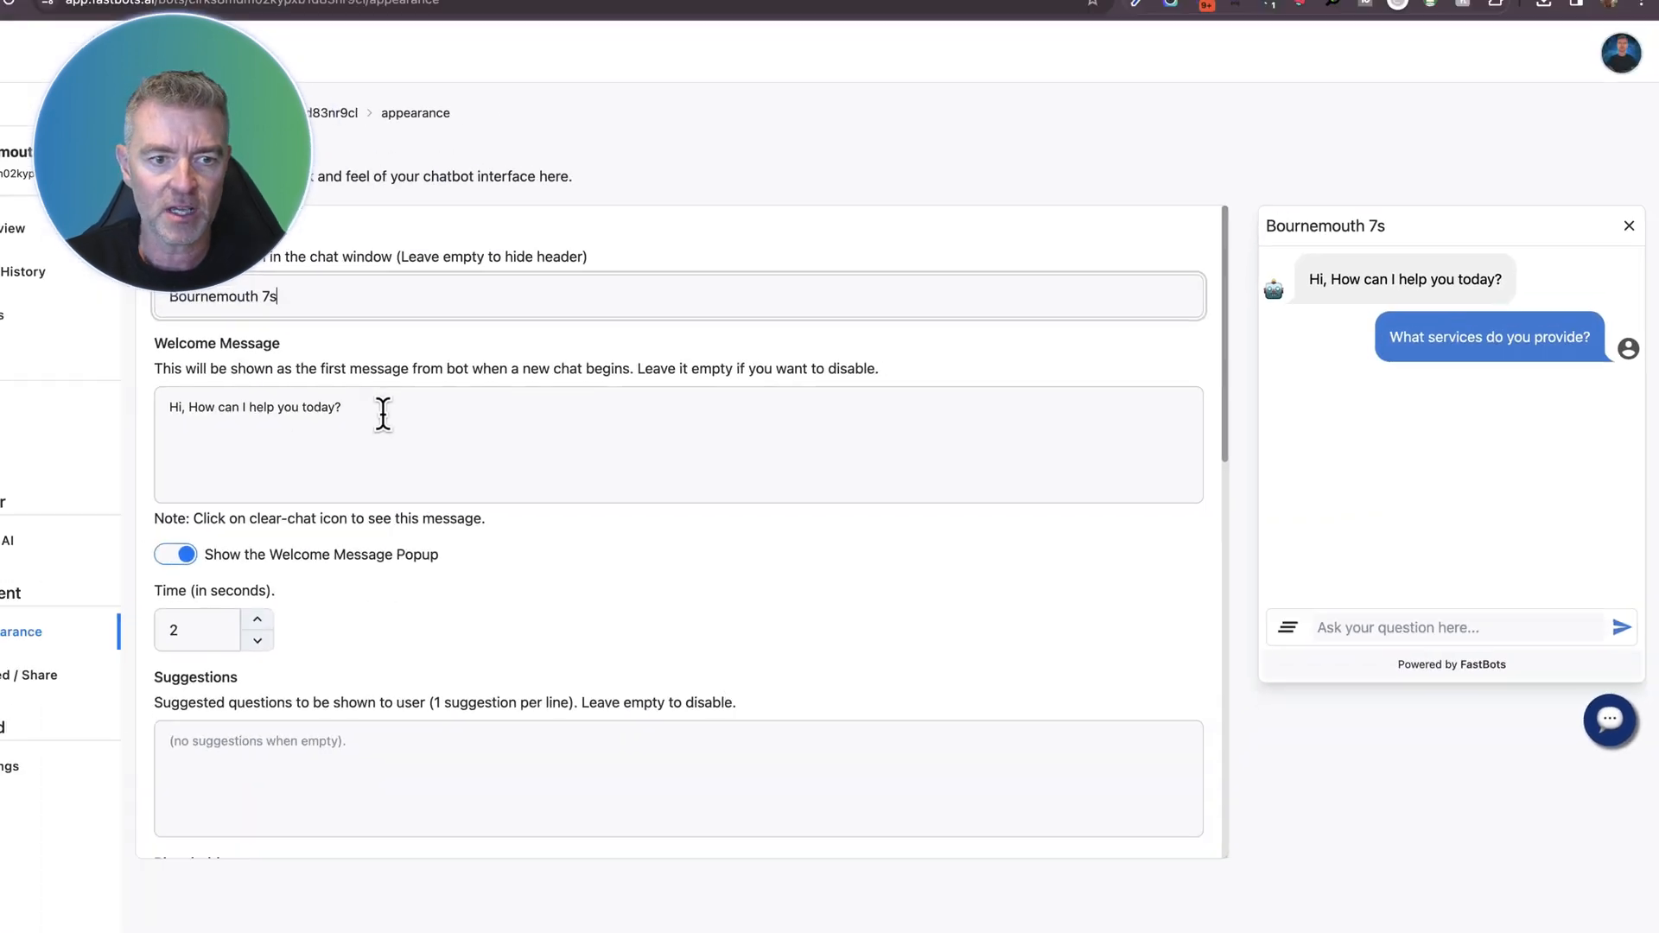
scroll(438, 416, "down", 2)
scroll(436, 519, "down", 2)
scroll(438, 518, "down", 3)
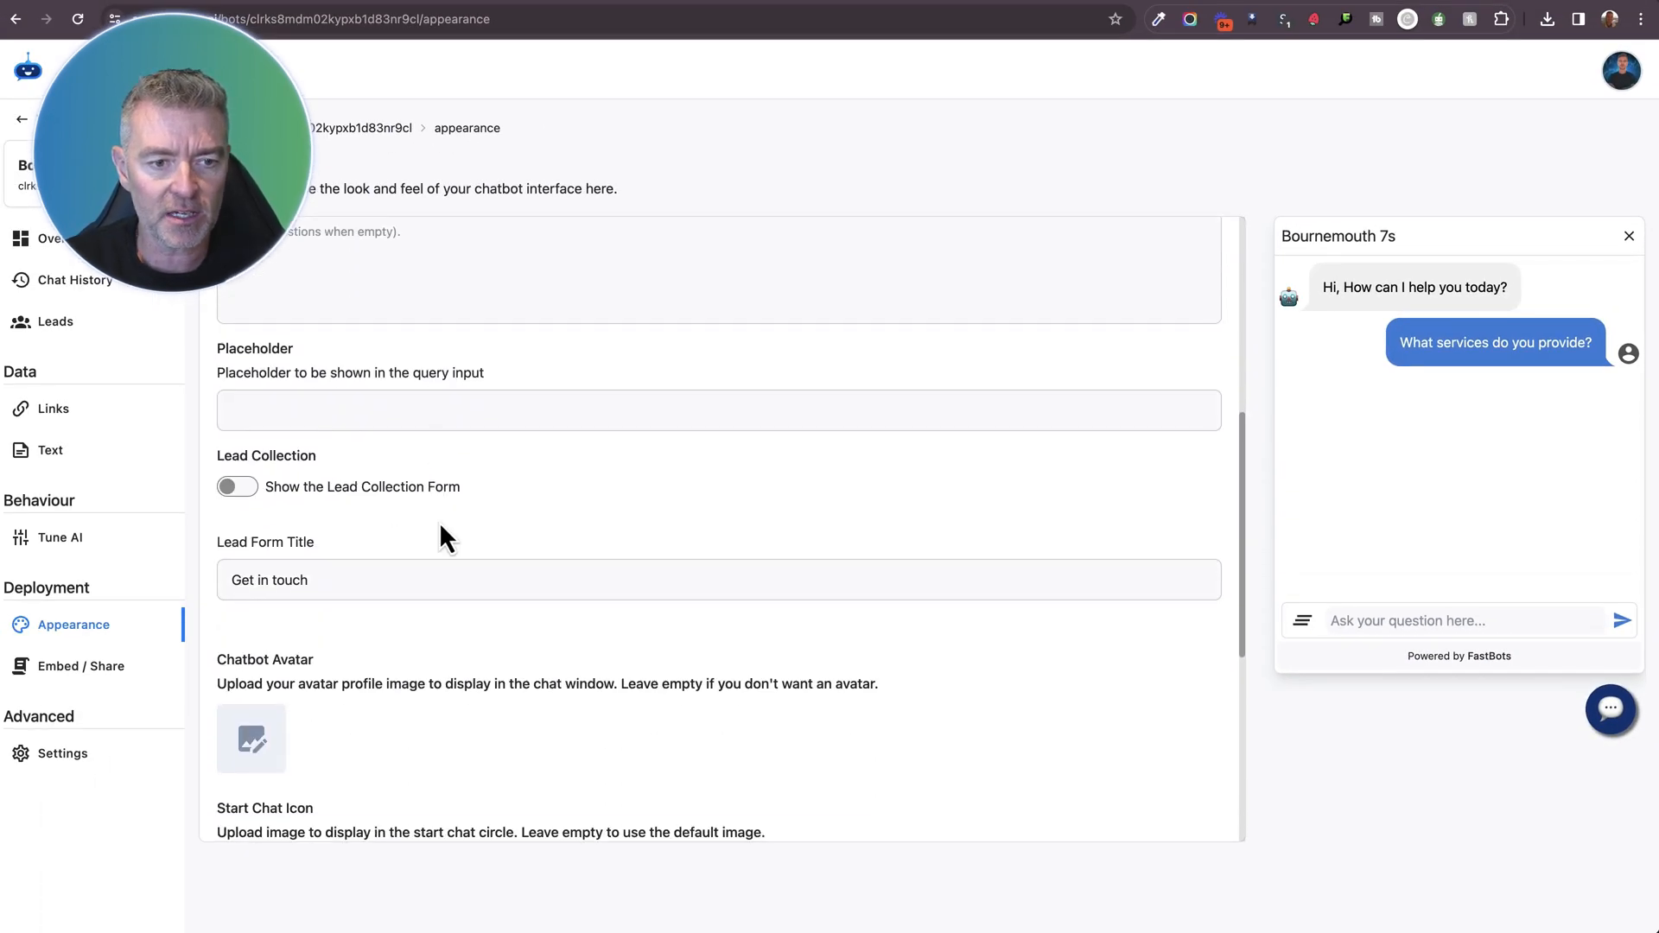
scroll(434, 545, "down", 3)
scroll(363, 532, "down", 2)
left_click(256, 454)
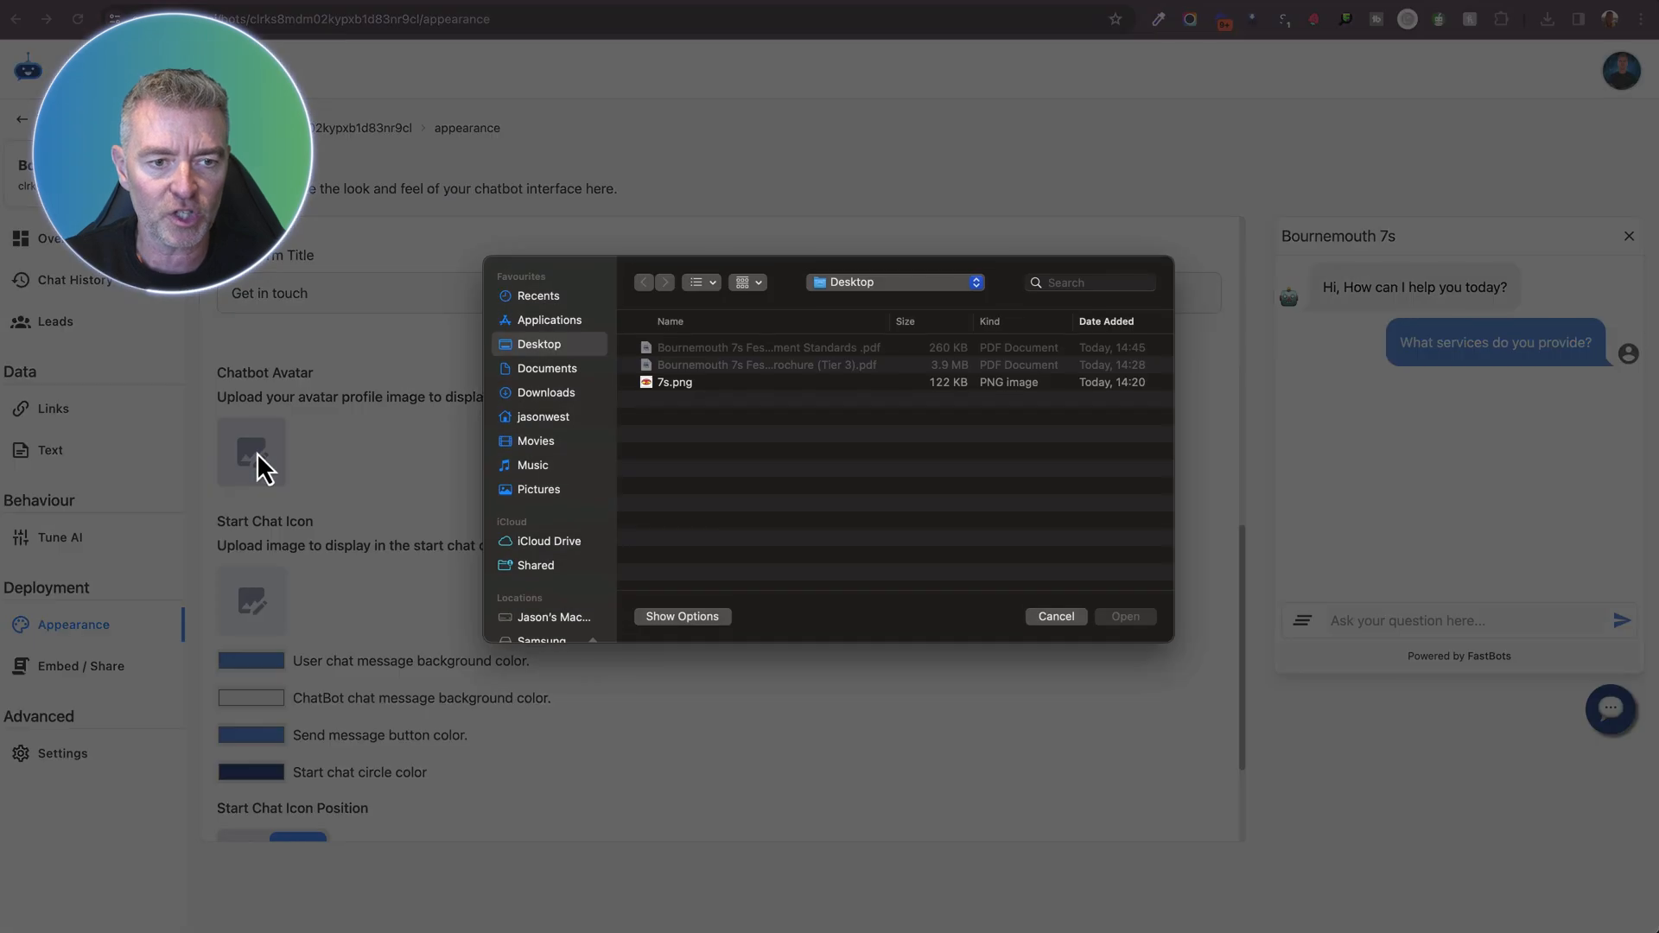
left_click(655, 385)
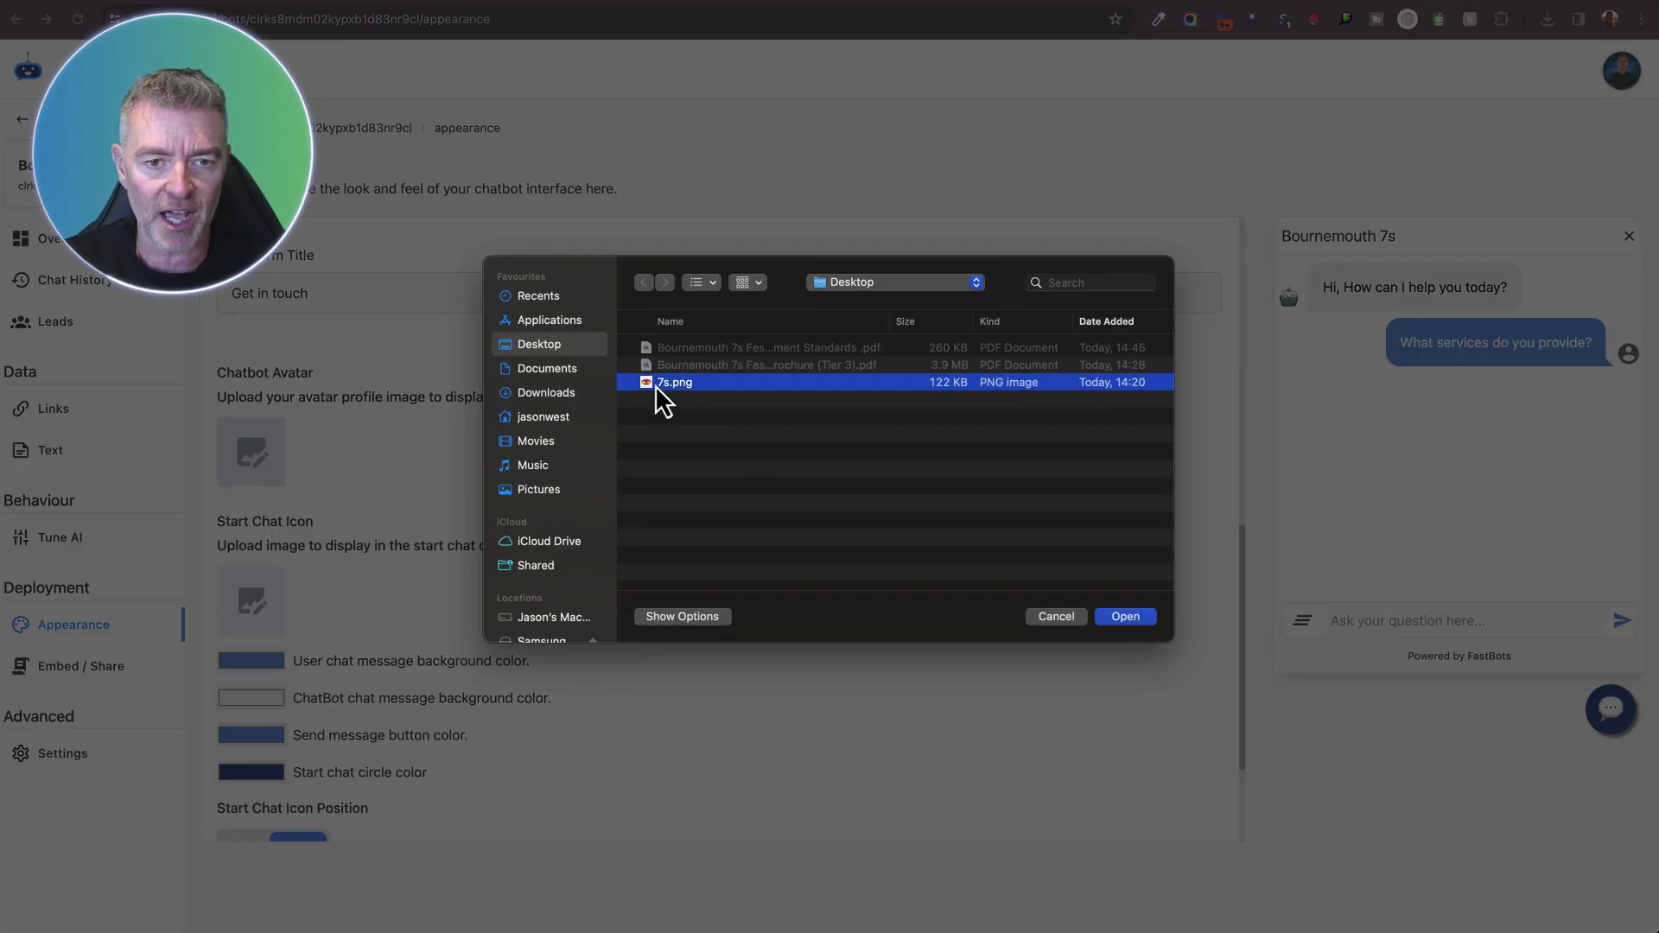
left_click(1123, 617)
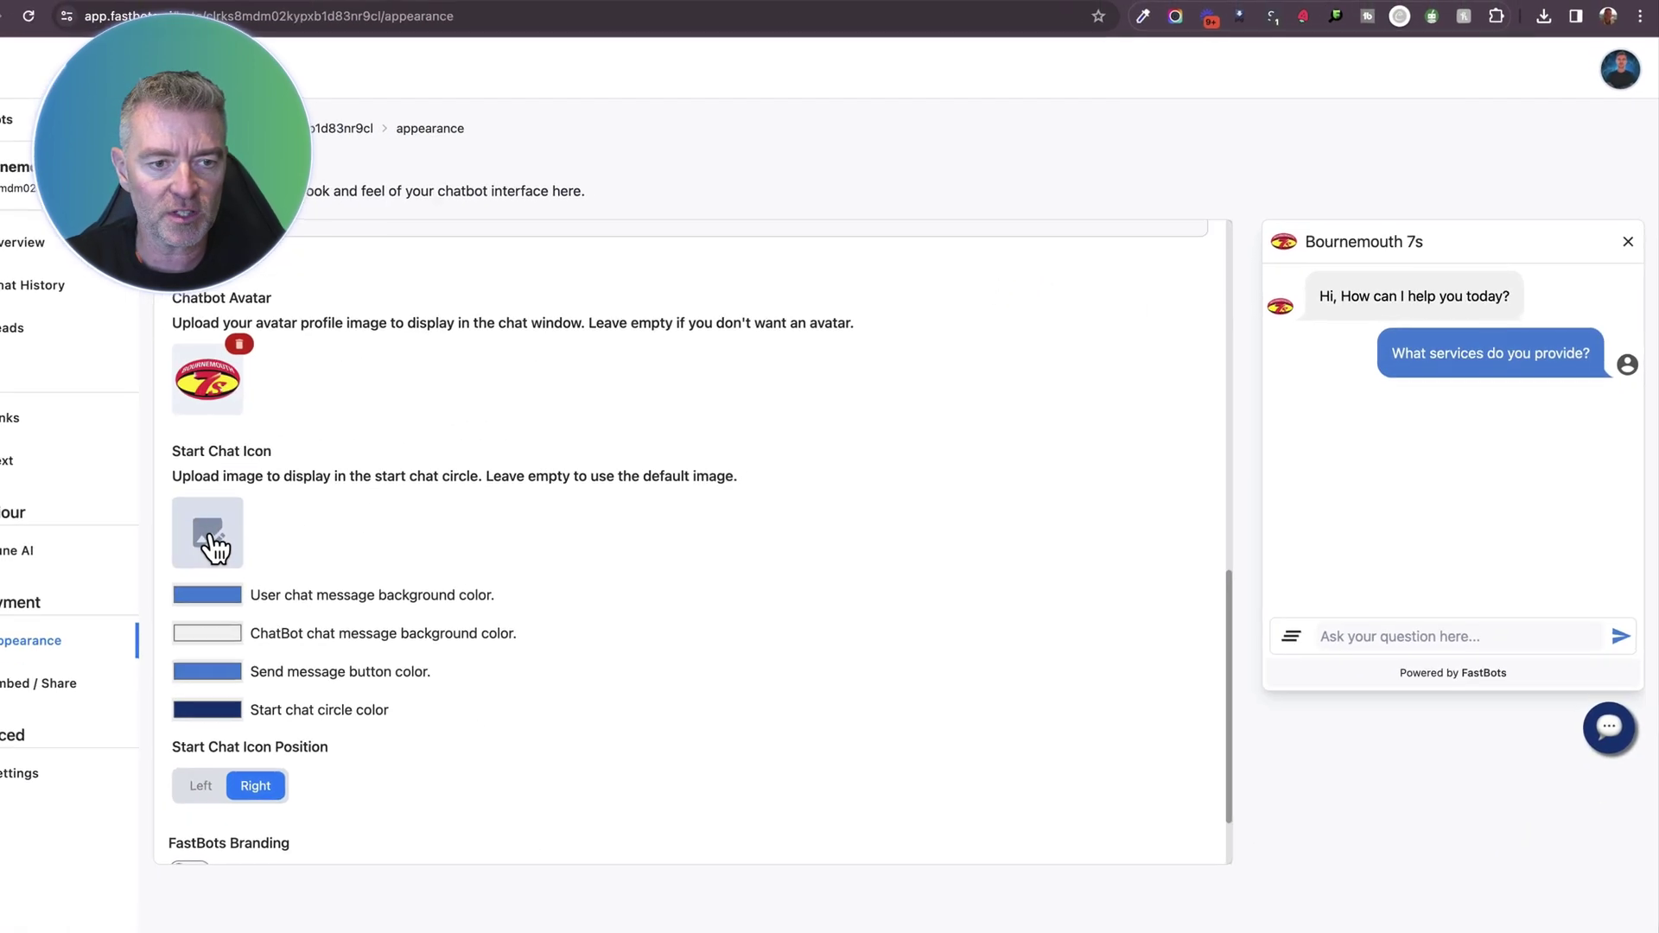
left_click(91, 567)
left_click(565, 416)
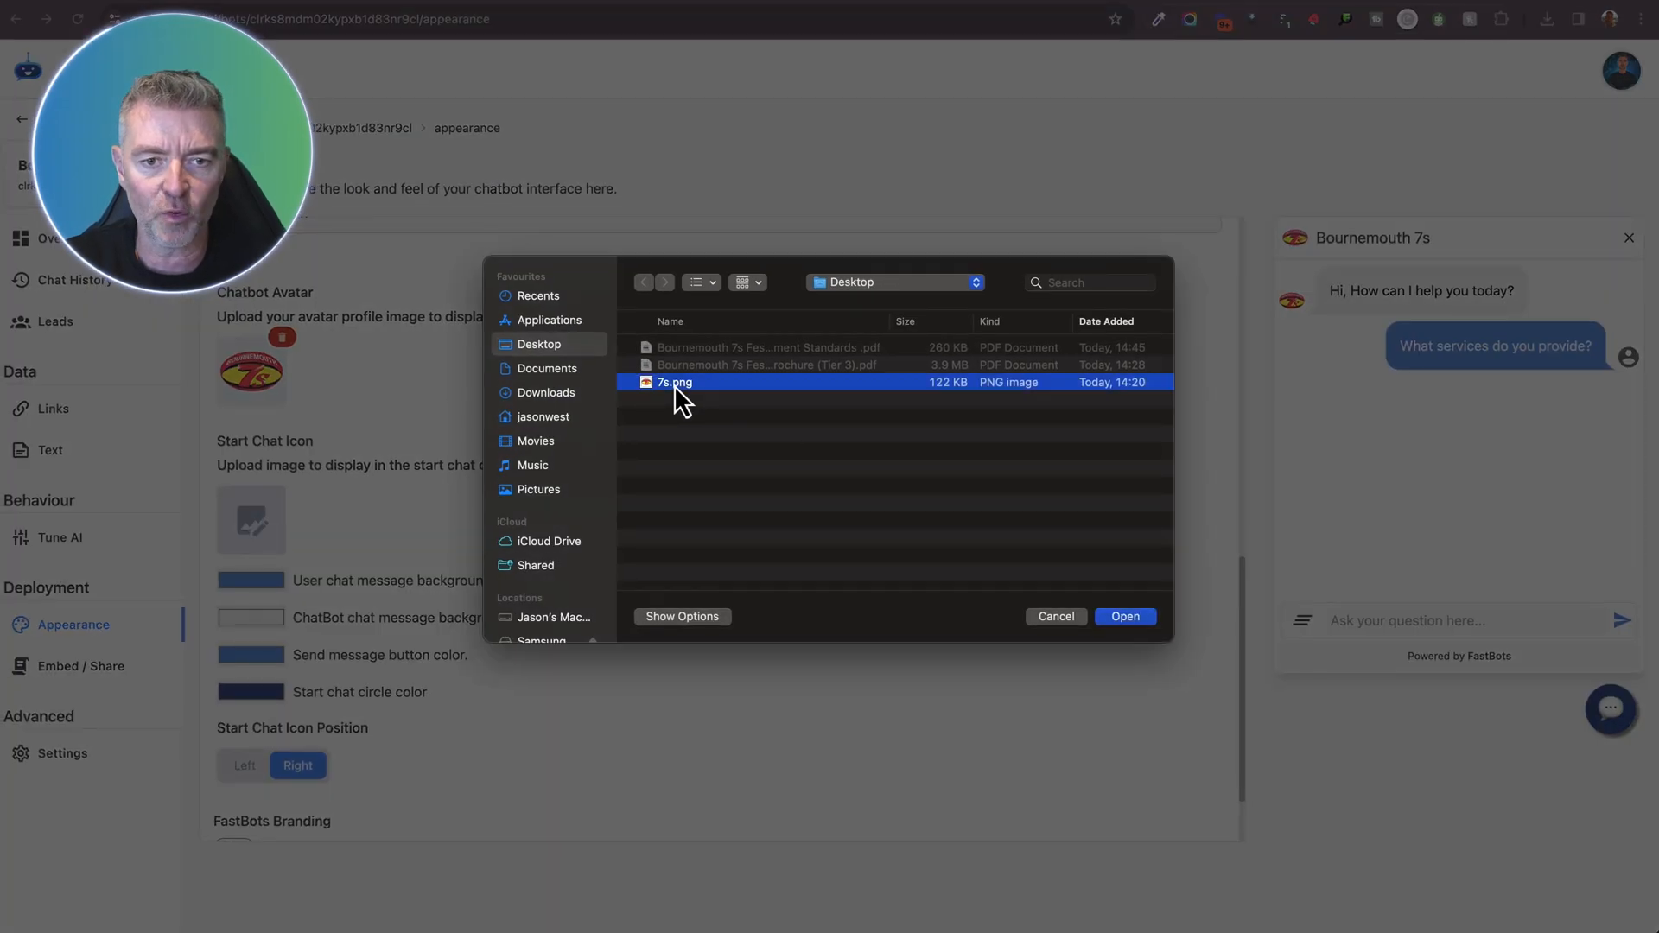
left_click(1123, 617)
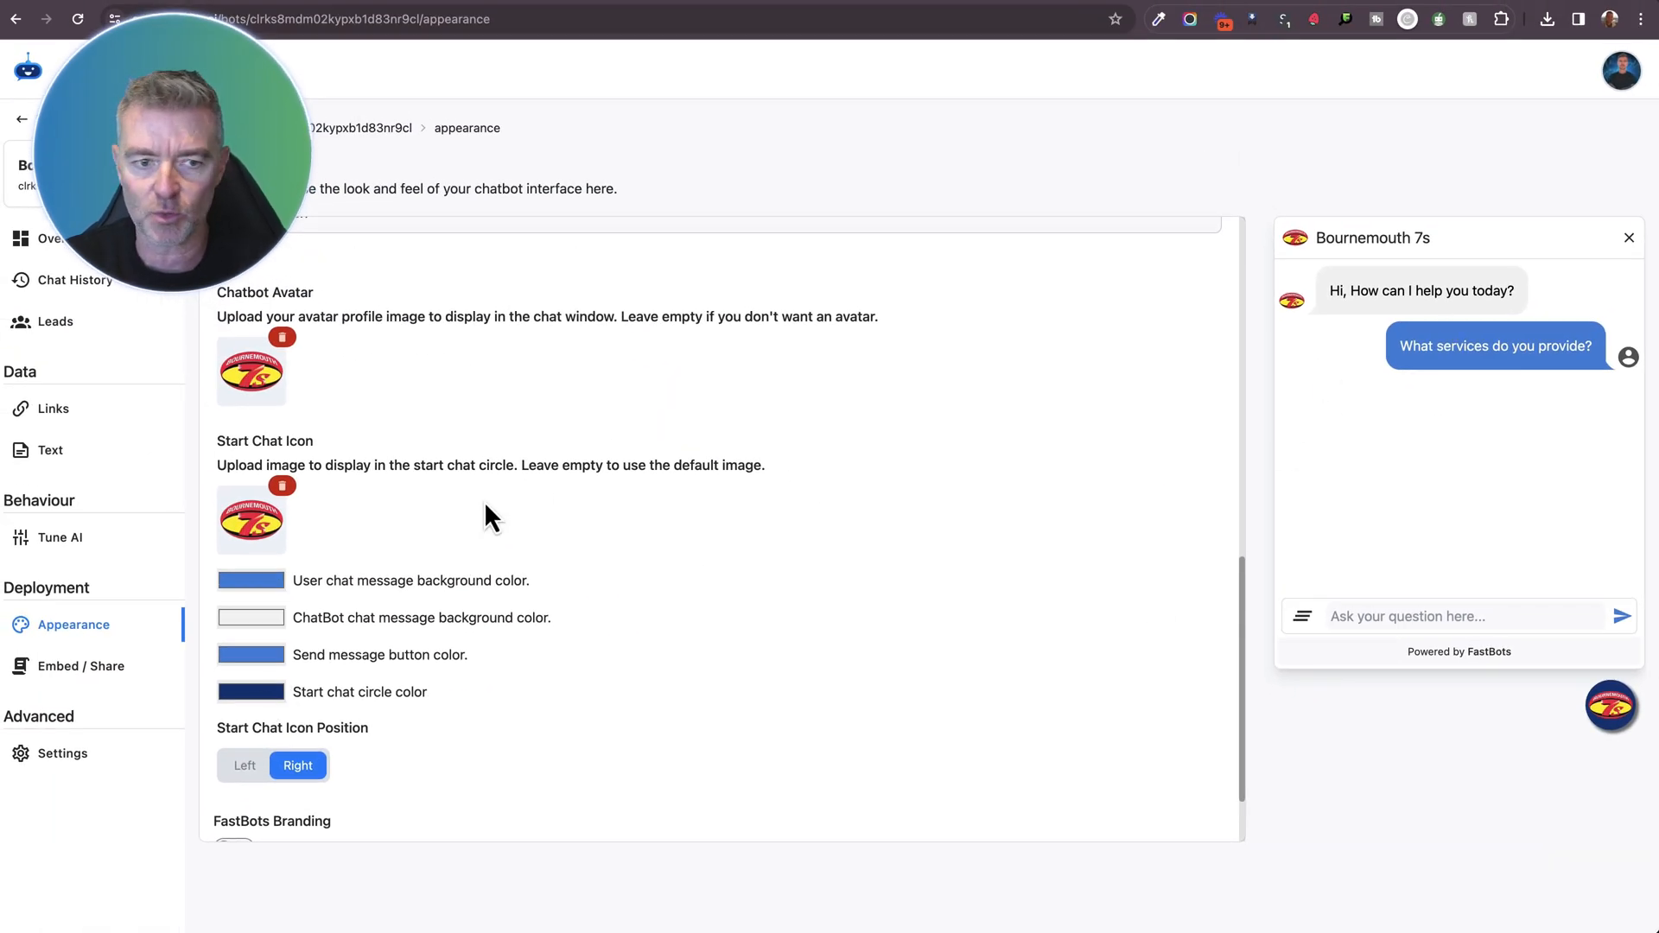
Set the start chat circle colour to the message-bubble blue via the eyedropper.
left_click(259, 691)
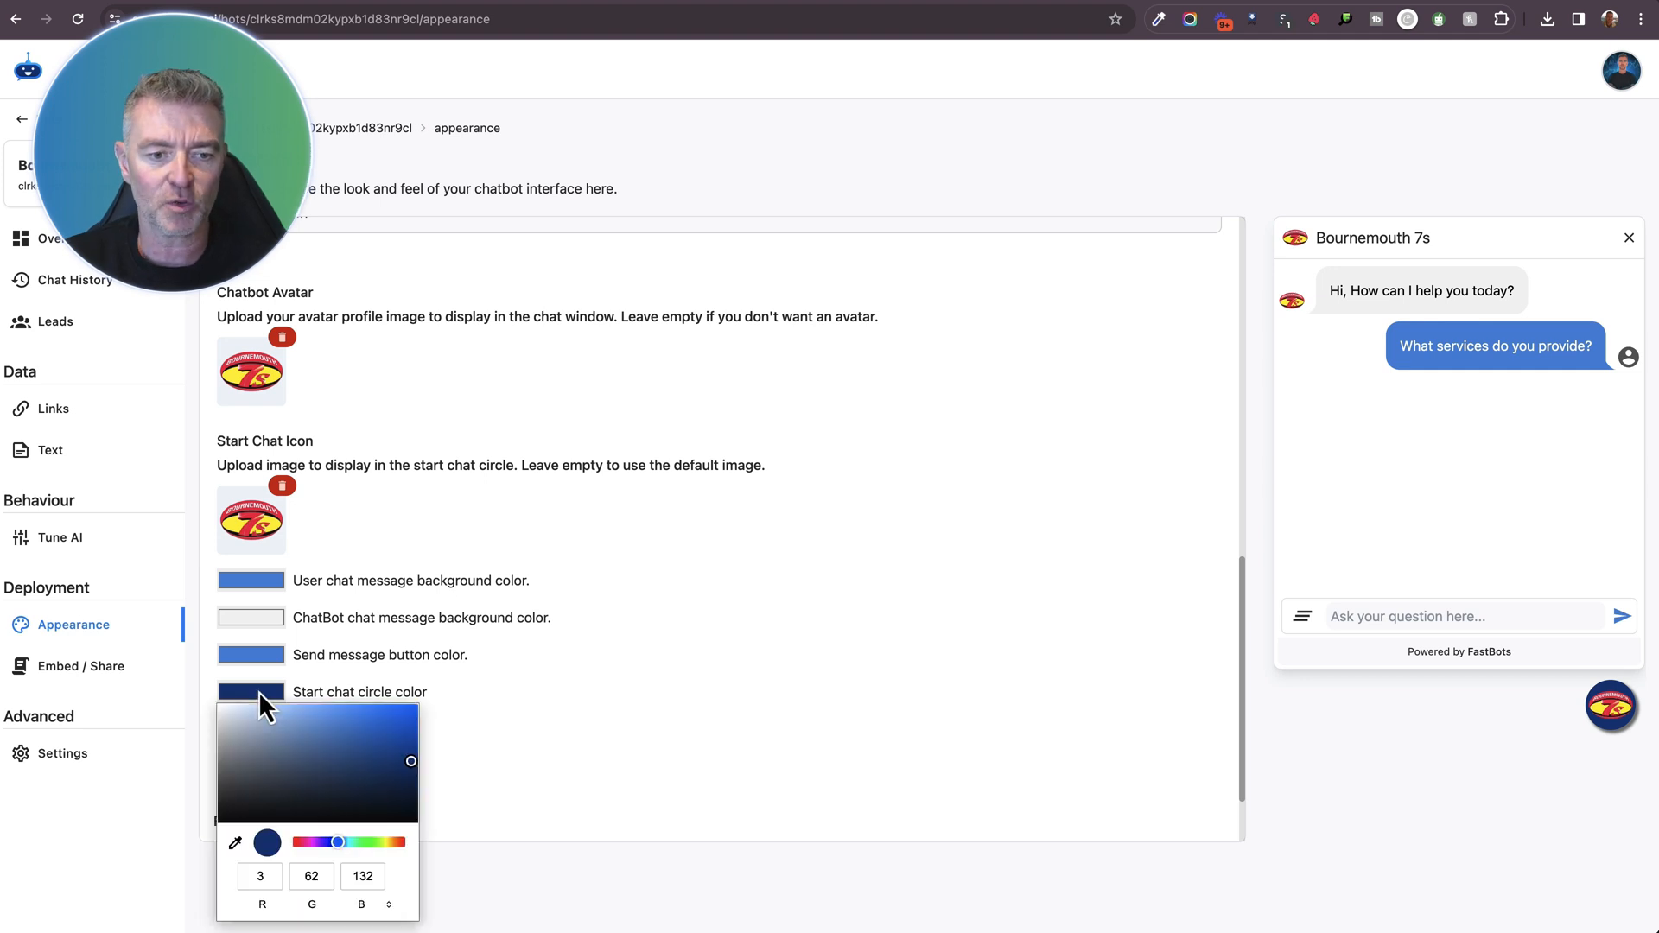
left_click(235, 844)
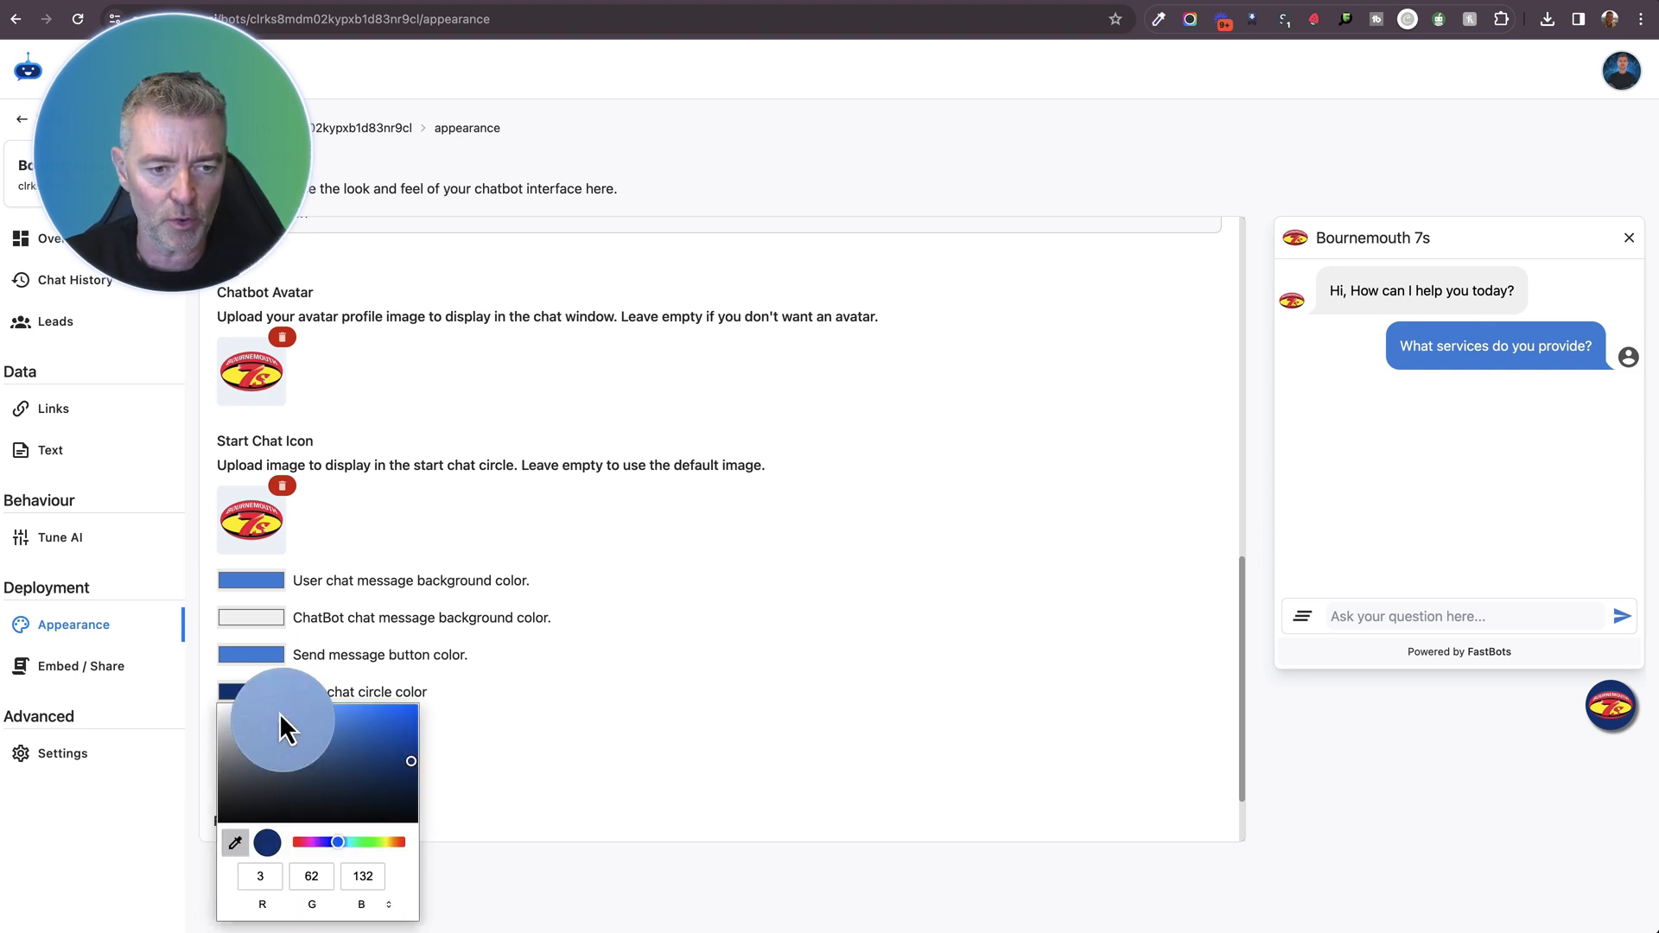
left_click(265, 661)
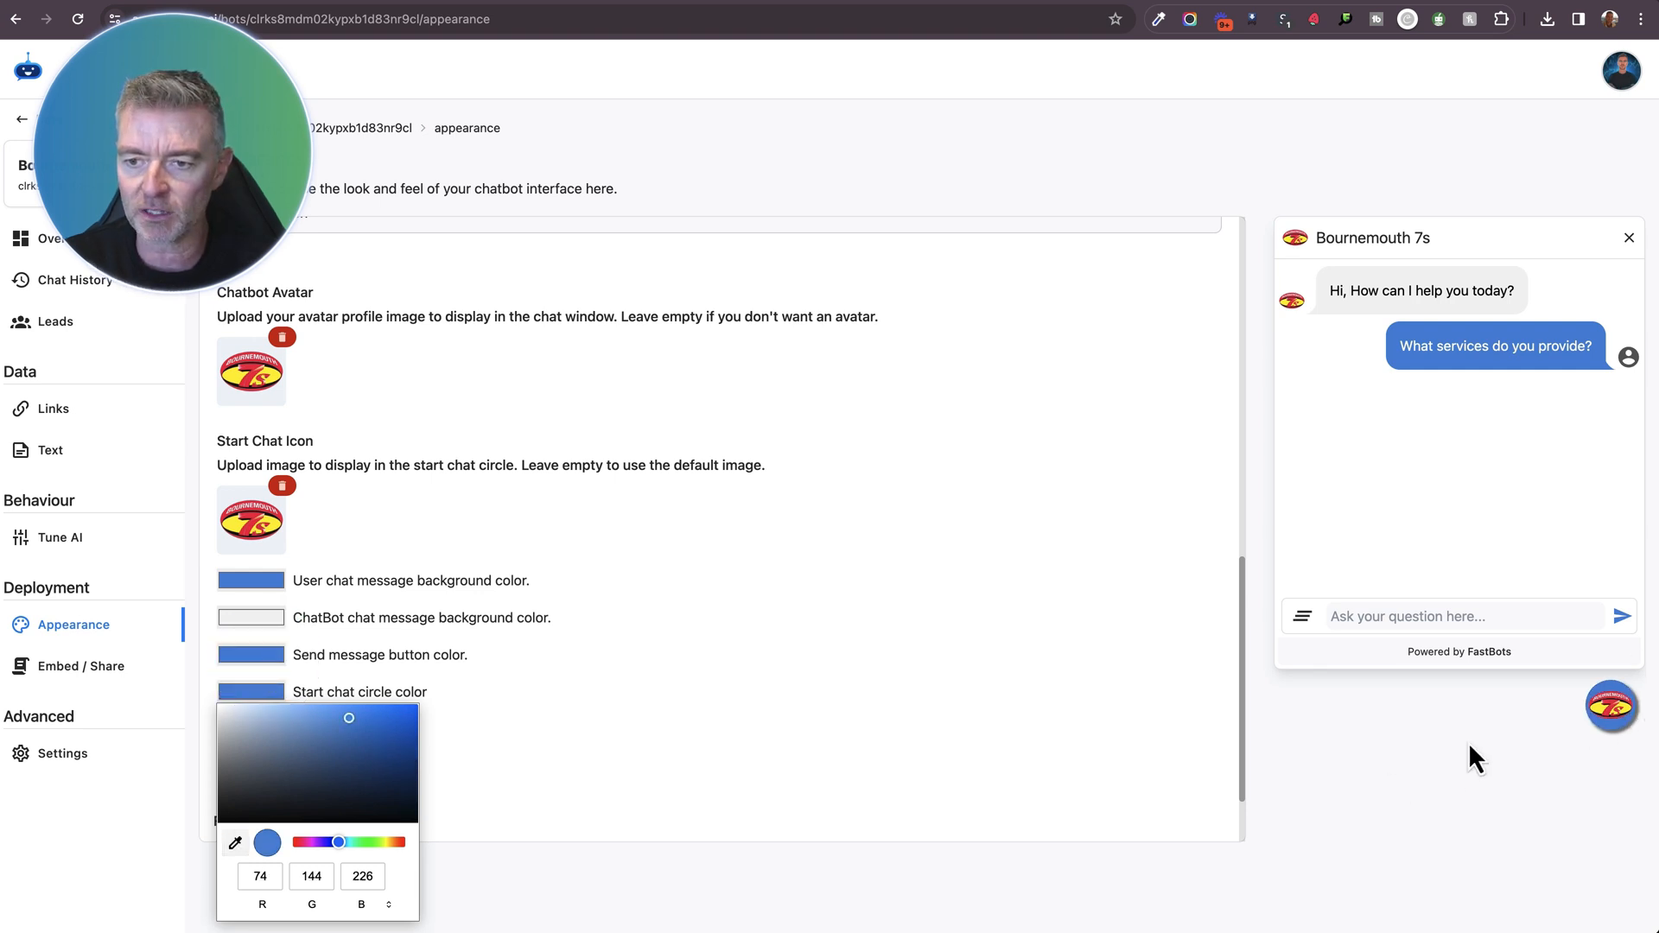
left_click(1157, 636)
scroll(1158, 637, "down", 2)
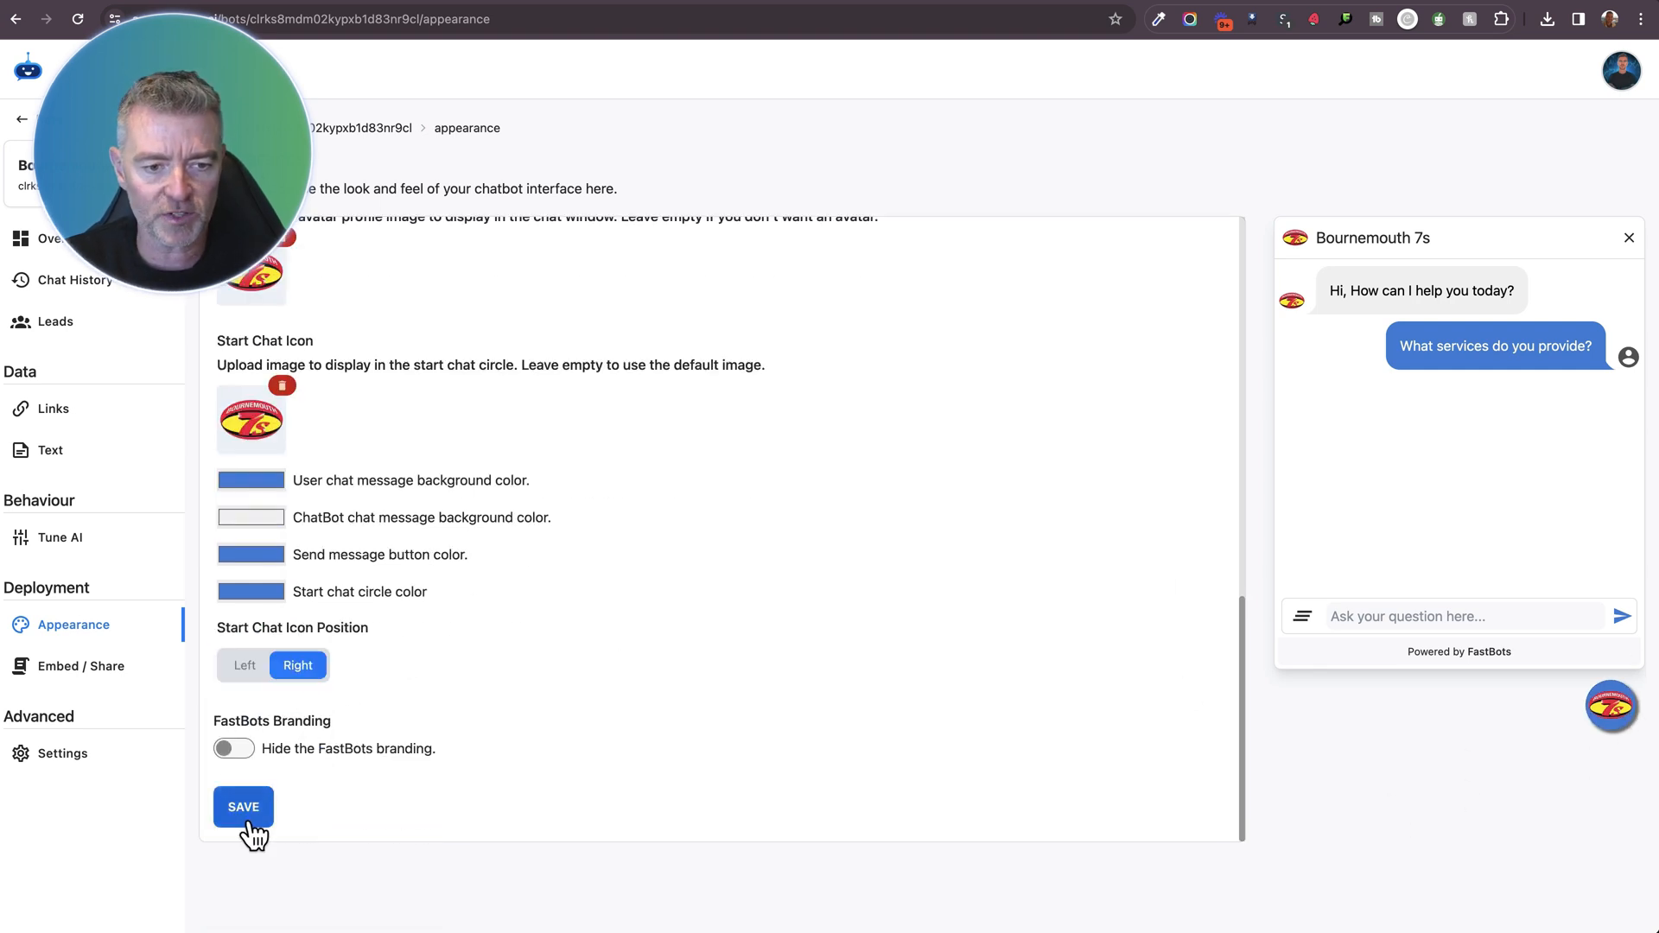
scroll(853, 457, "up", 10)
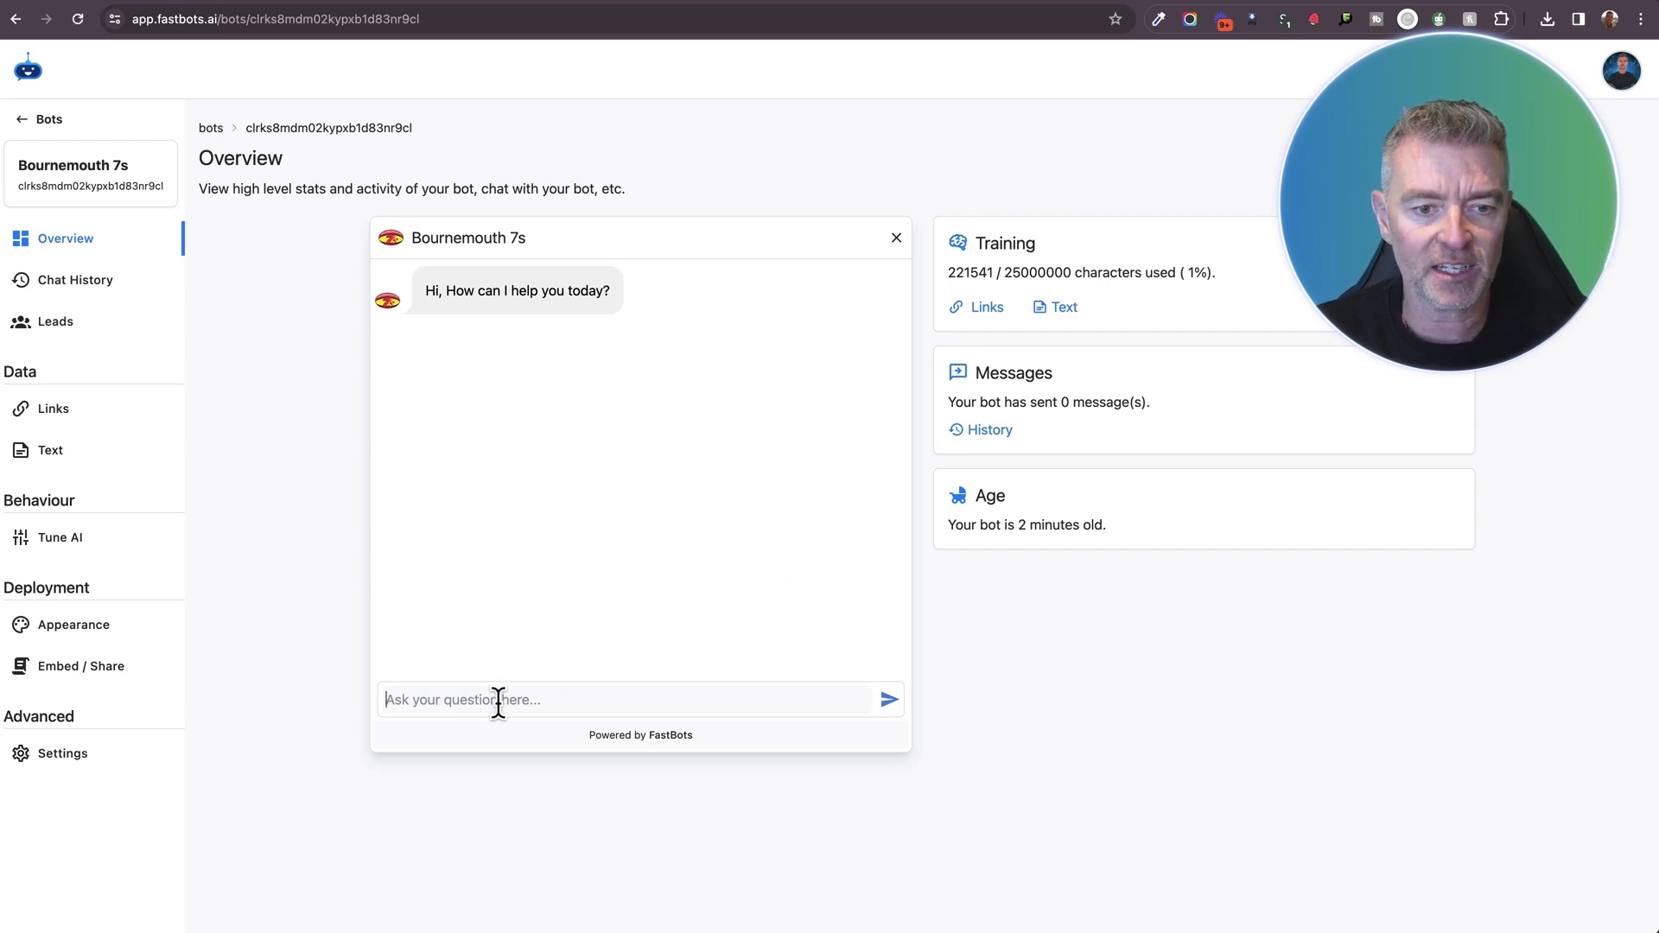
type("Who headlined the festival in 2023?")
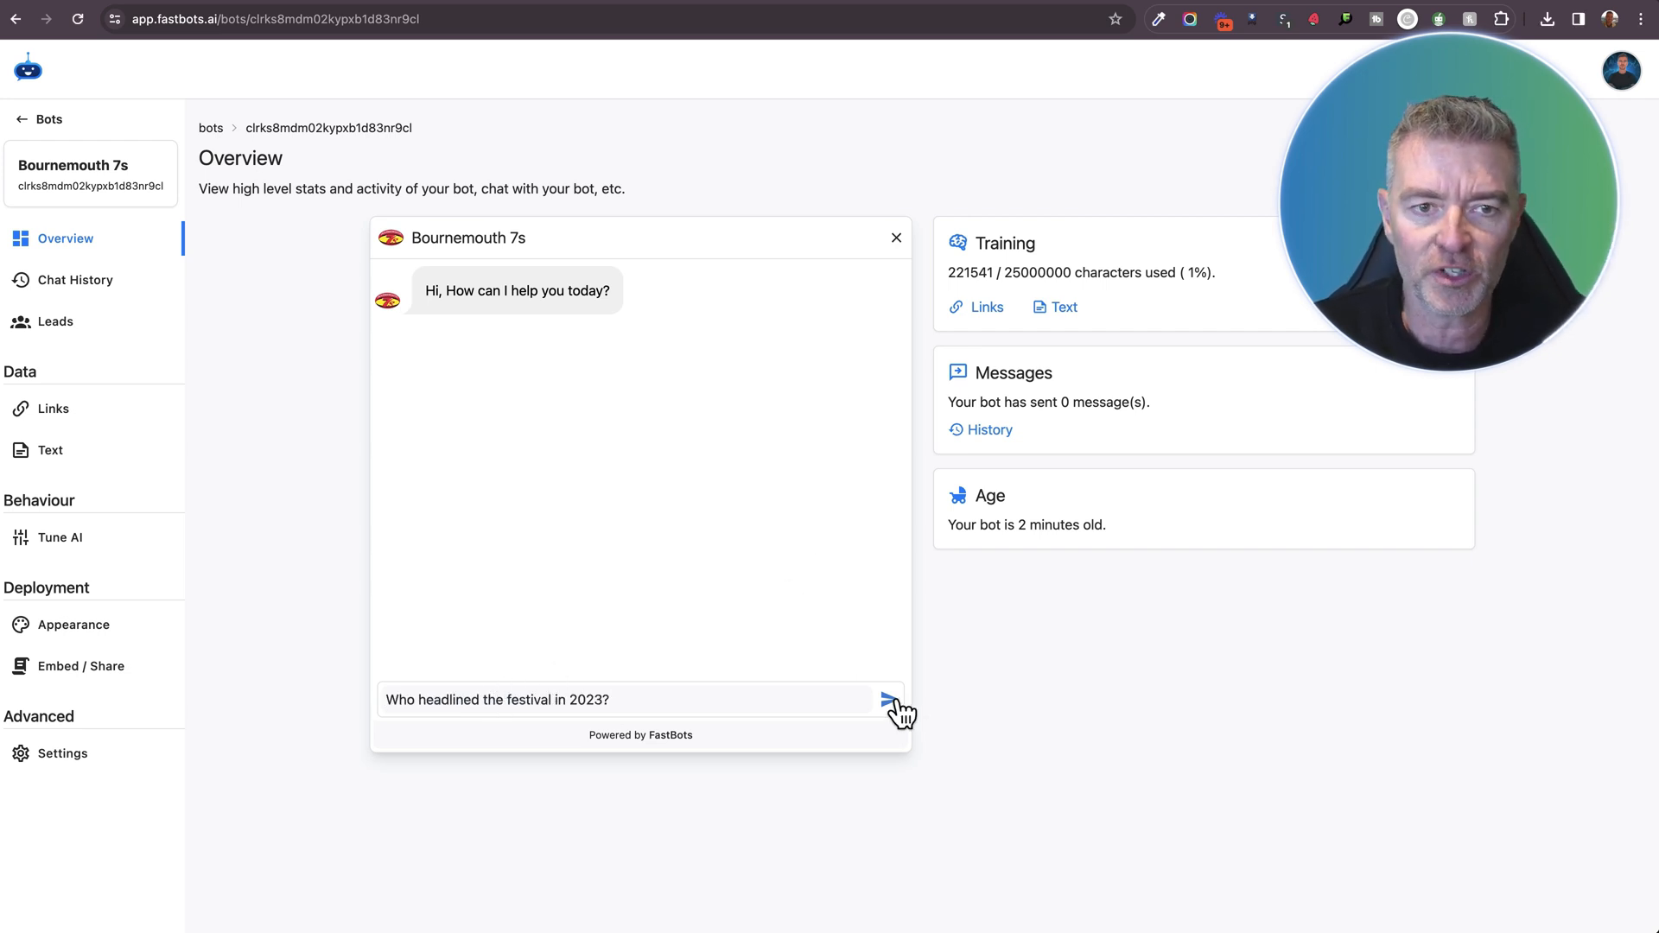
Ask the bot 'Who headlined the festival in 2023?' in the test chat.
left_click(908, 702)
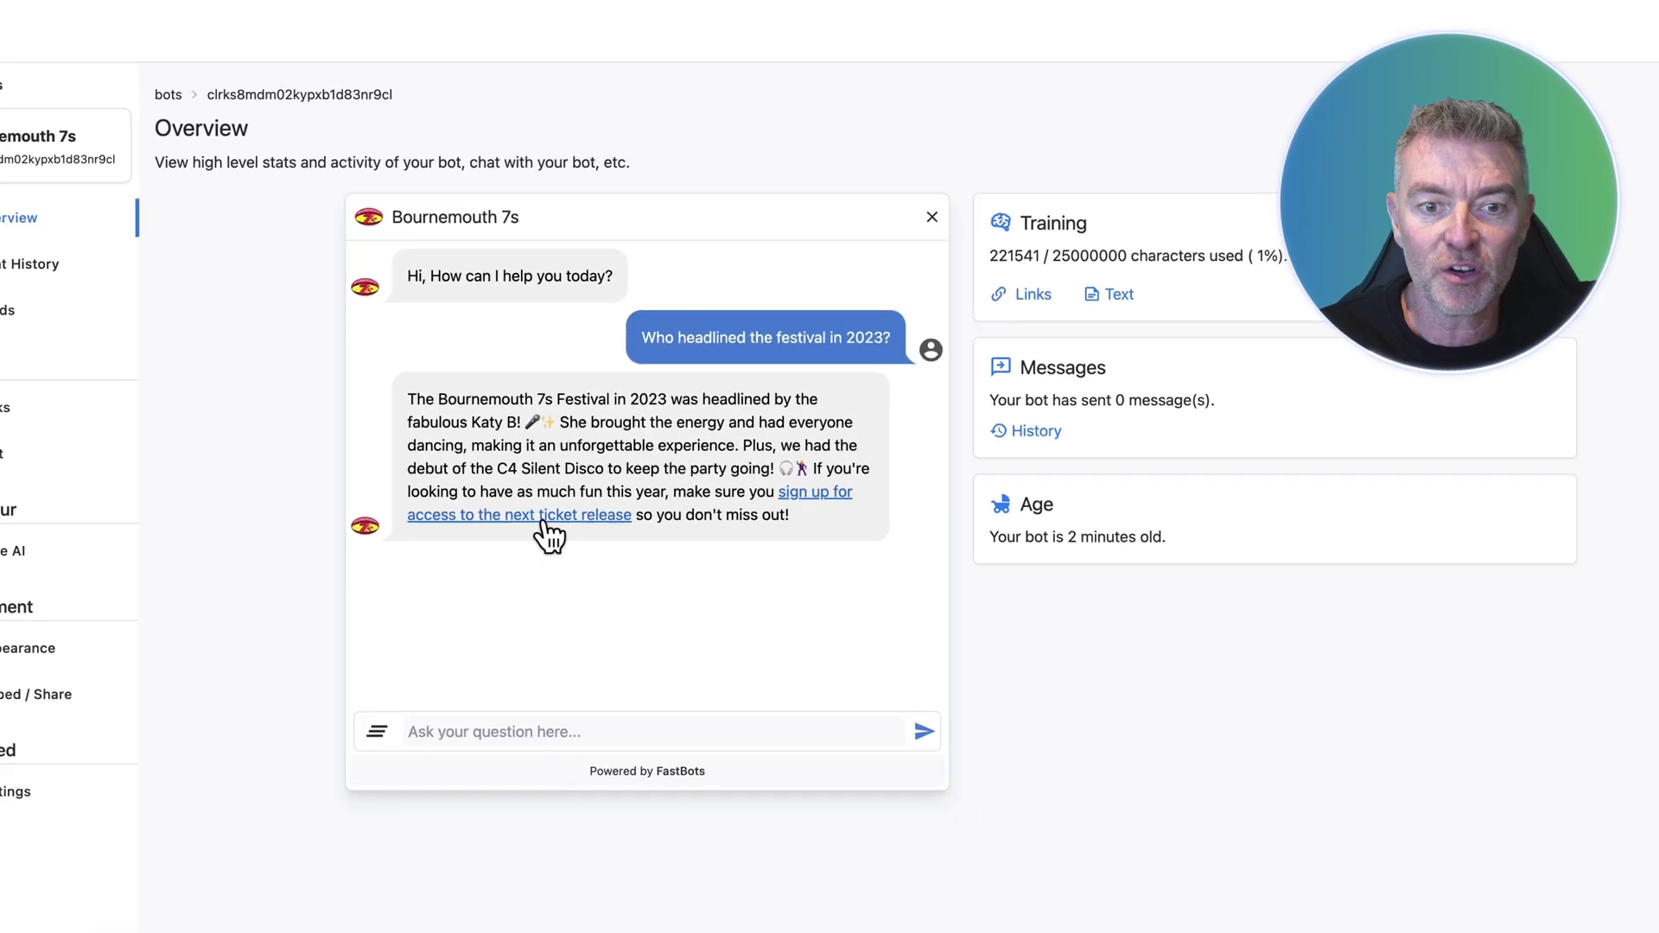
Follow the bot's next ticket release link to the arep.co sign-up page.
left_click(547, 519)
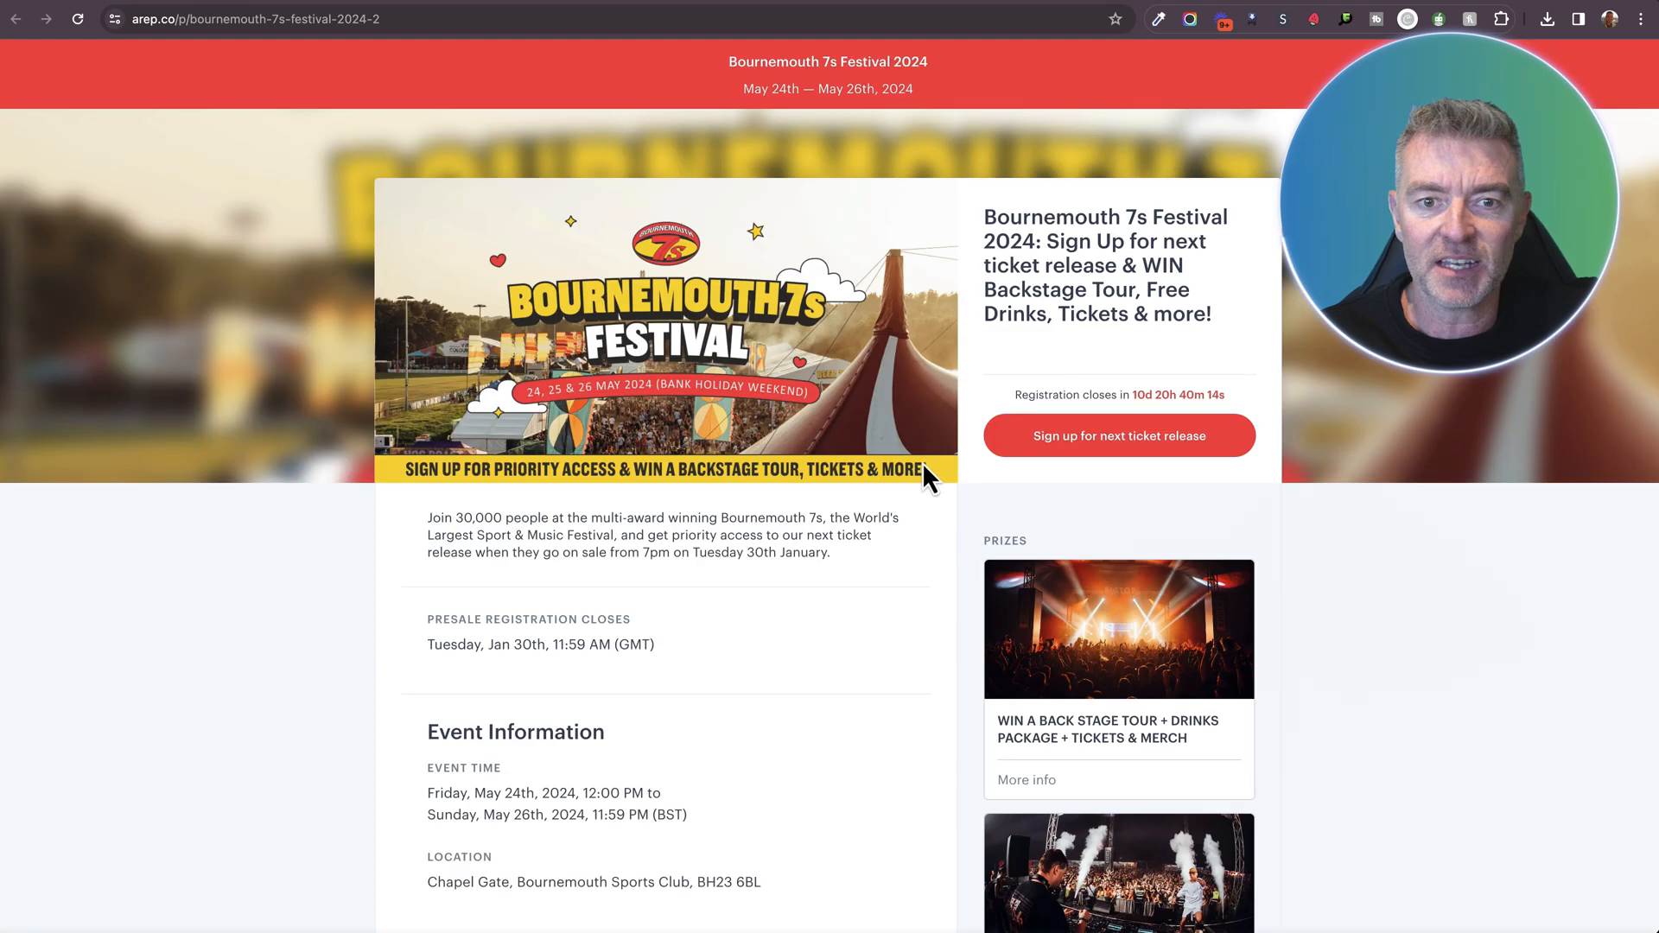
scroll(752, 627, "down", 1)
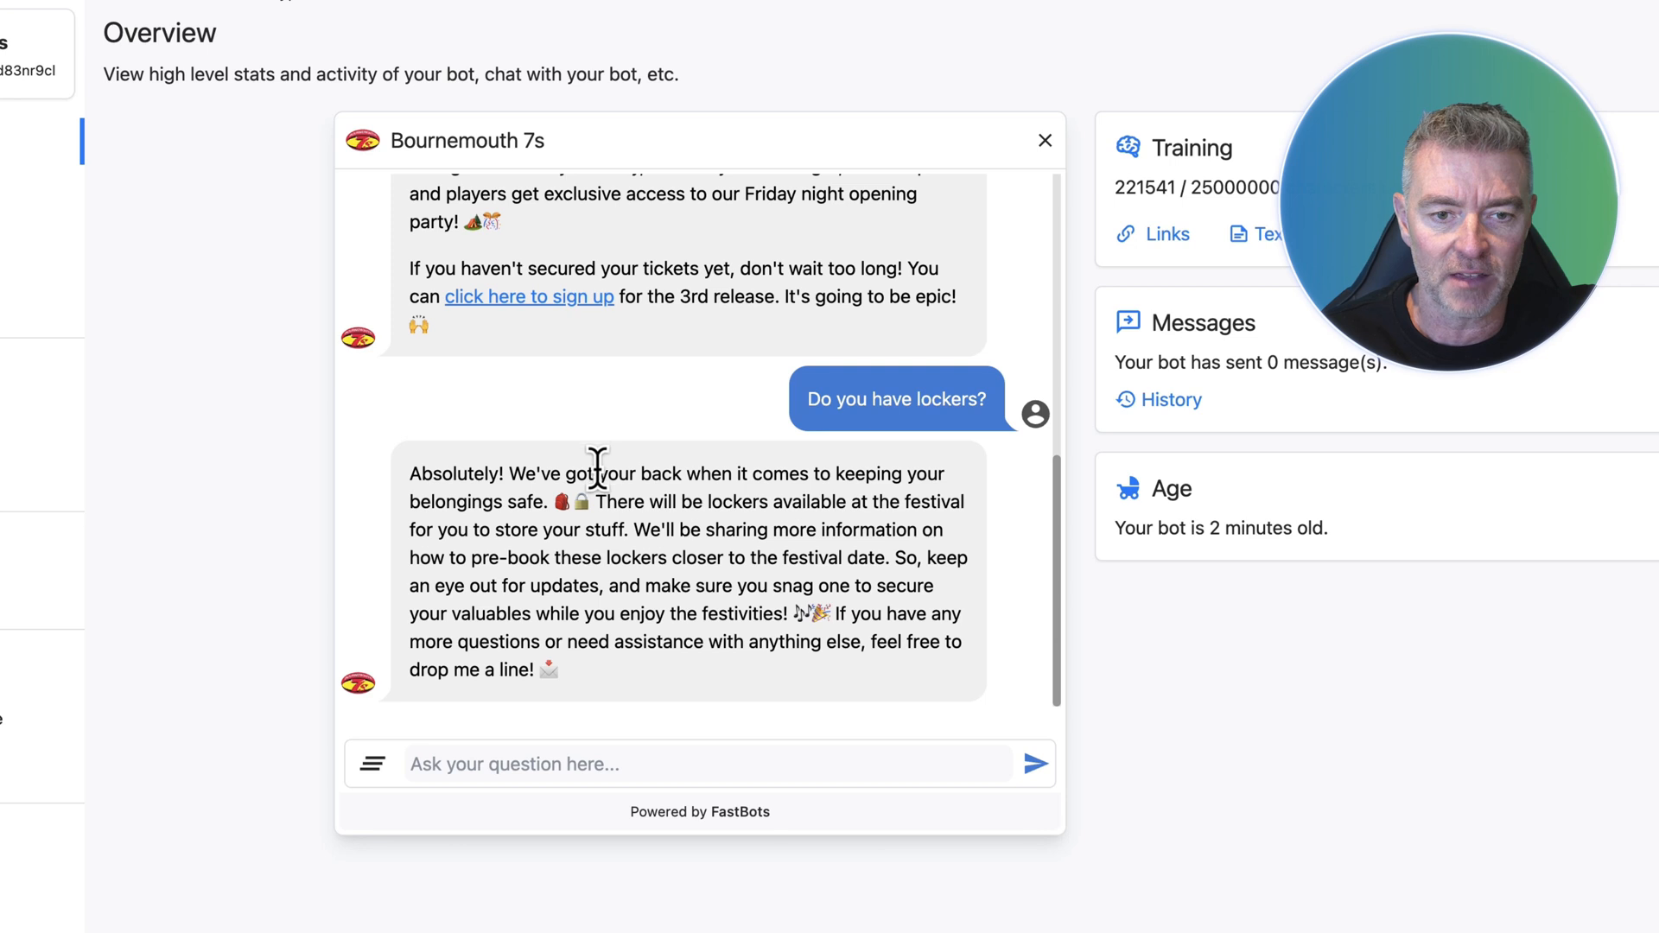
Highlight part of the lockers answer, then clear the selection.
left_click_drag(599, 502, 832, 597)
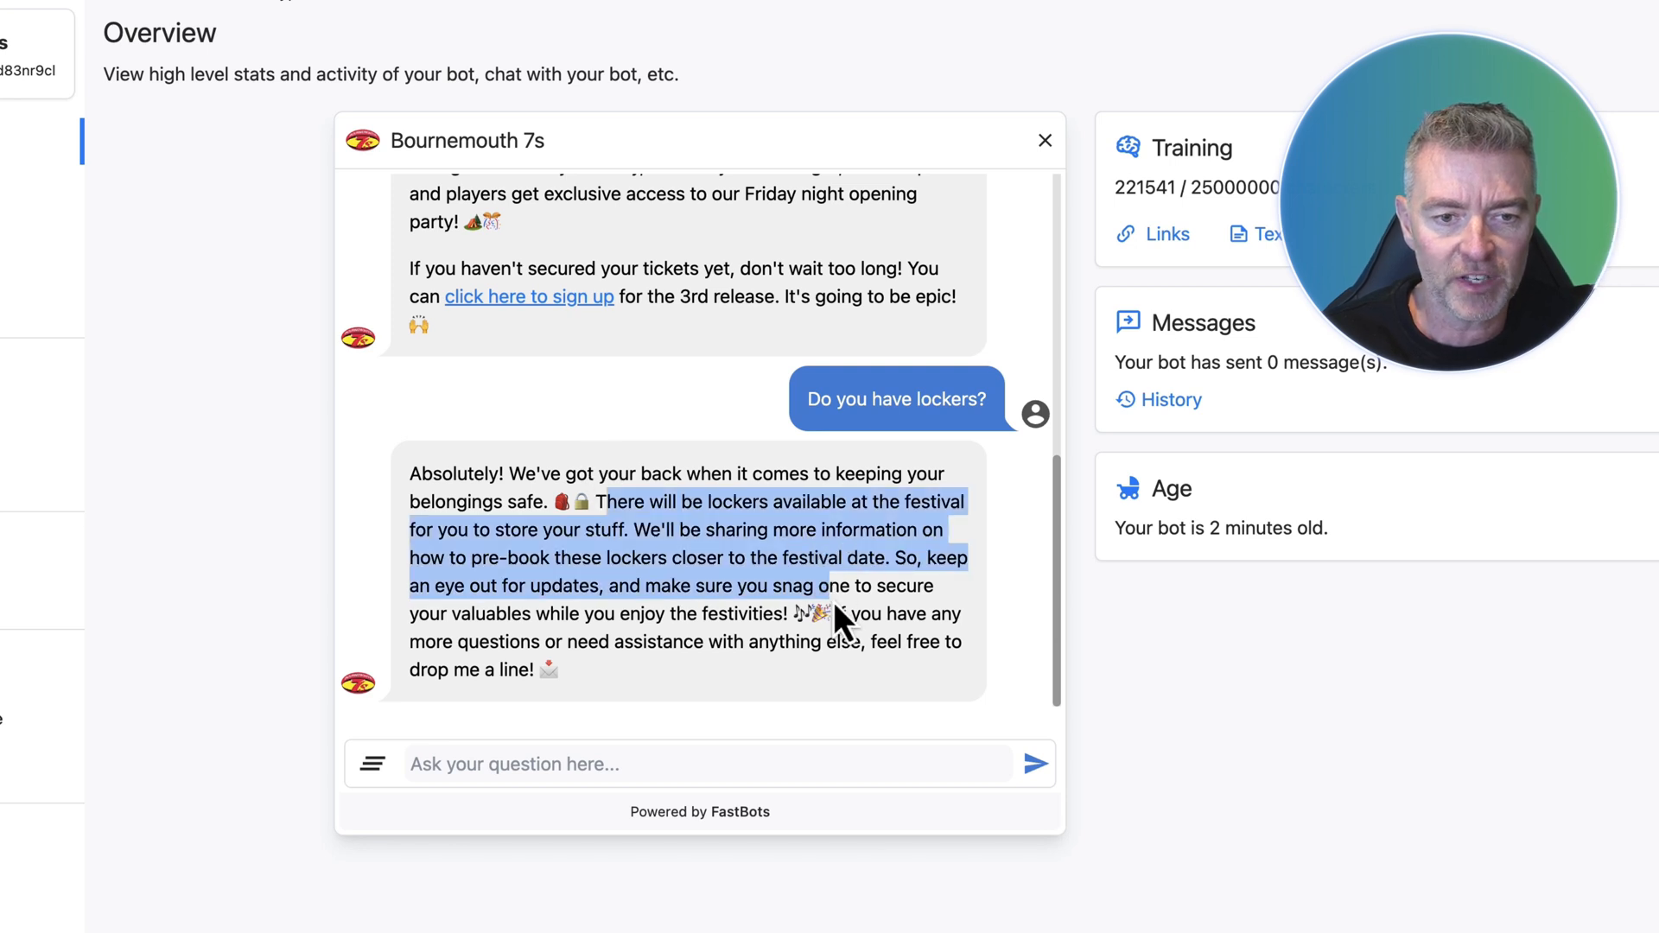
left_click(659, 565)
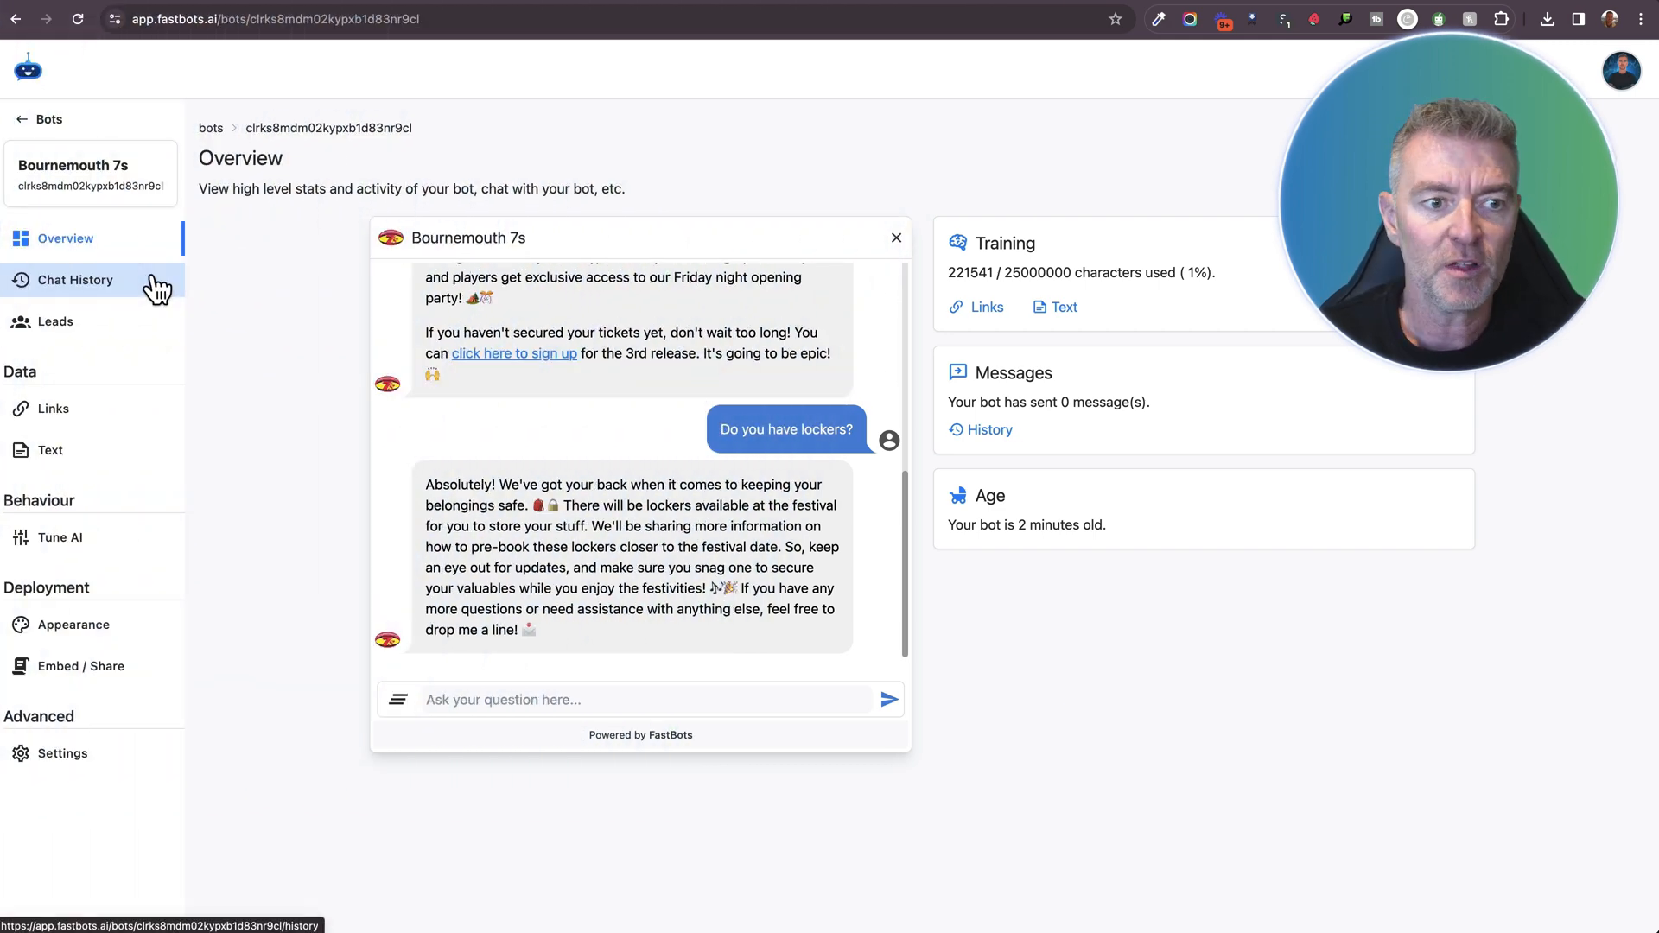
Review the logged test conversation in Chat History, dismissing the email conversations dialog.
left_click(94, 411)
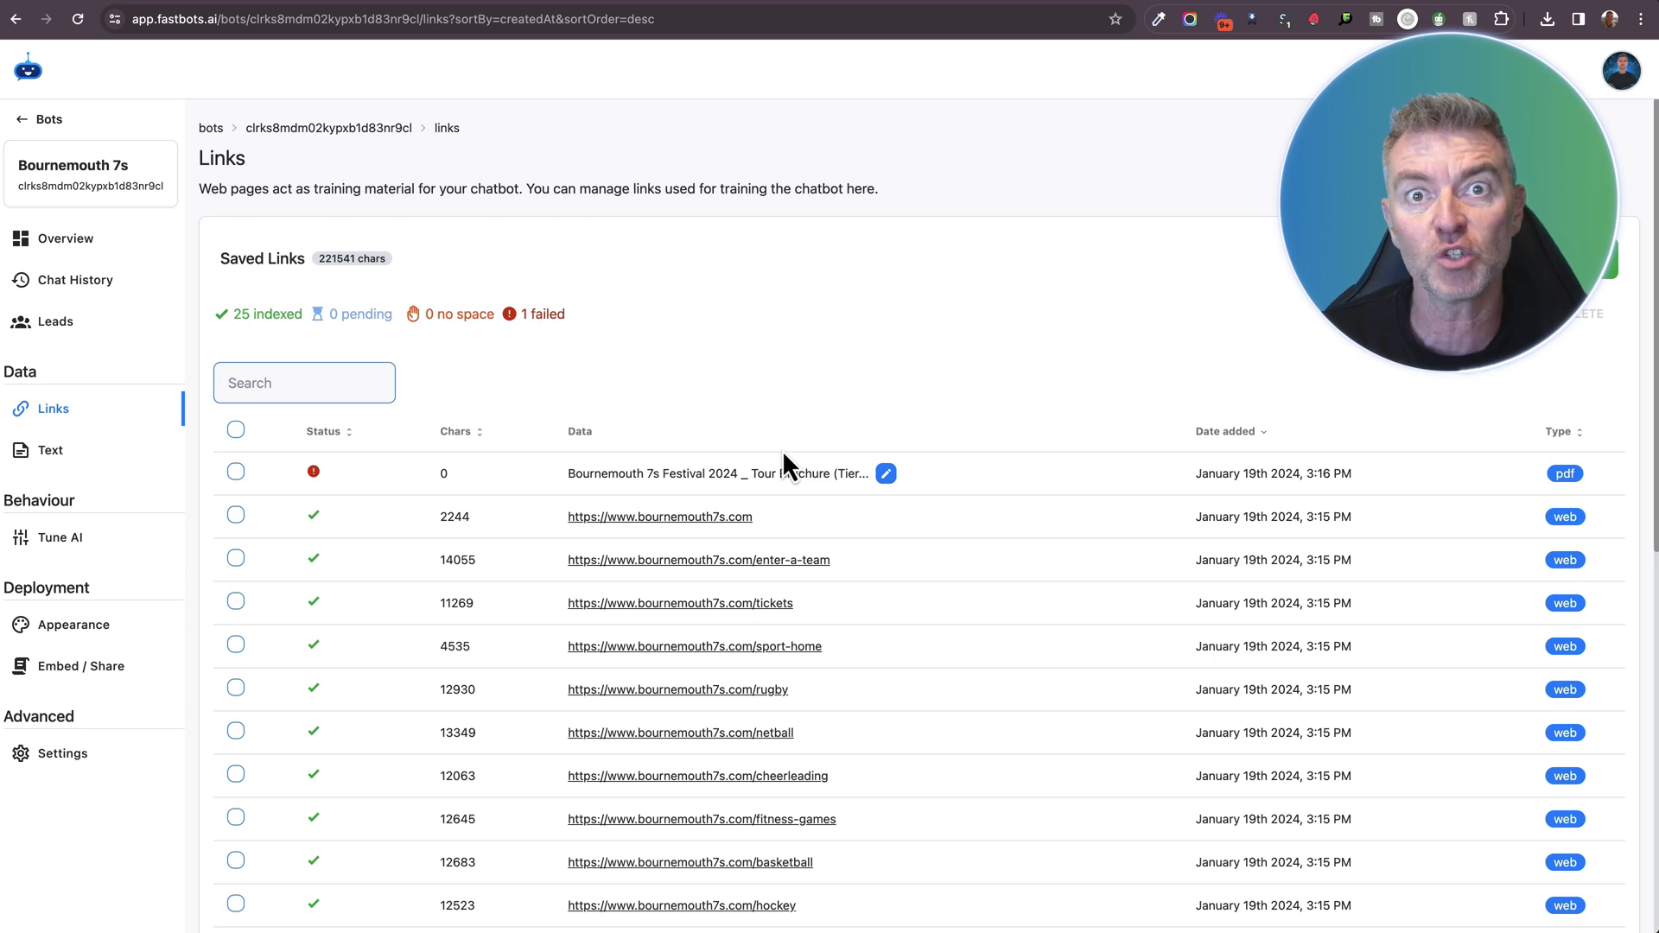
left_click(80, 287)
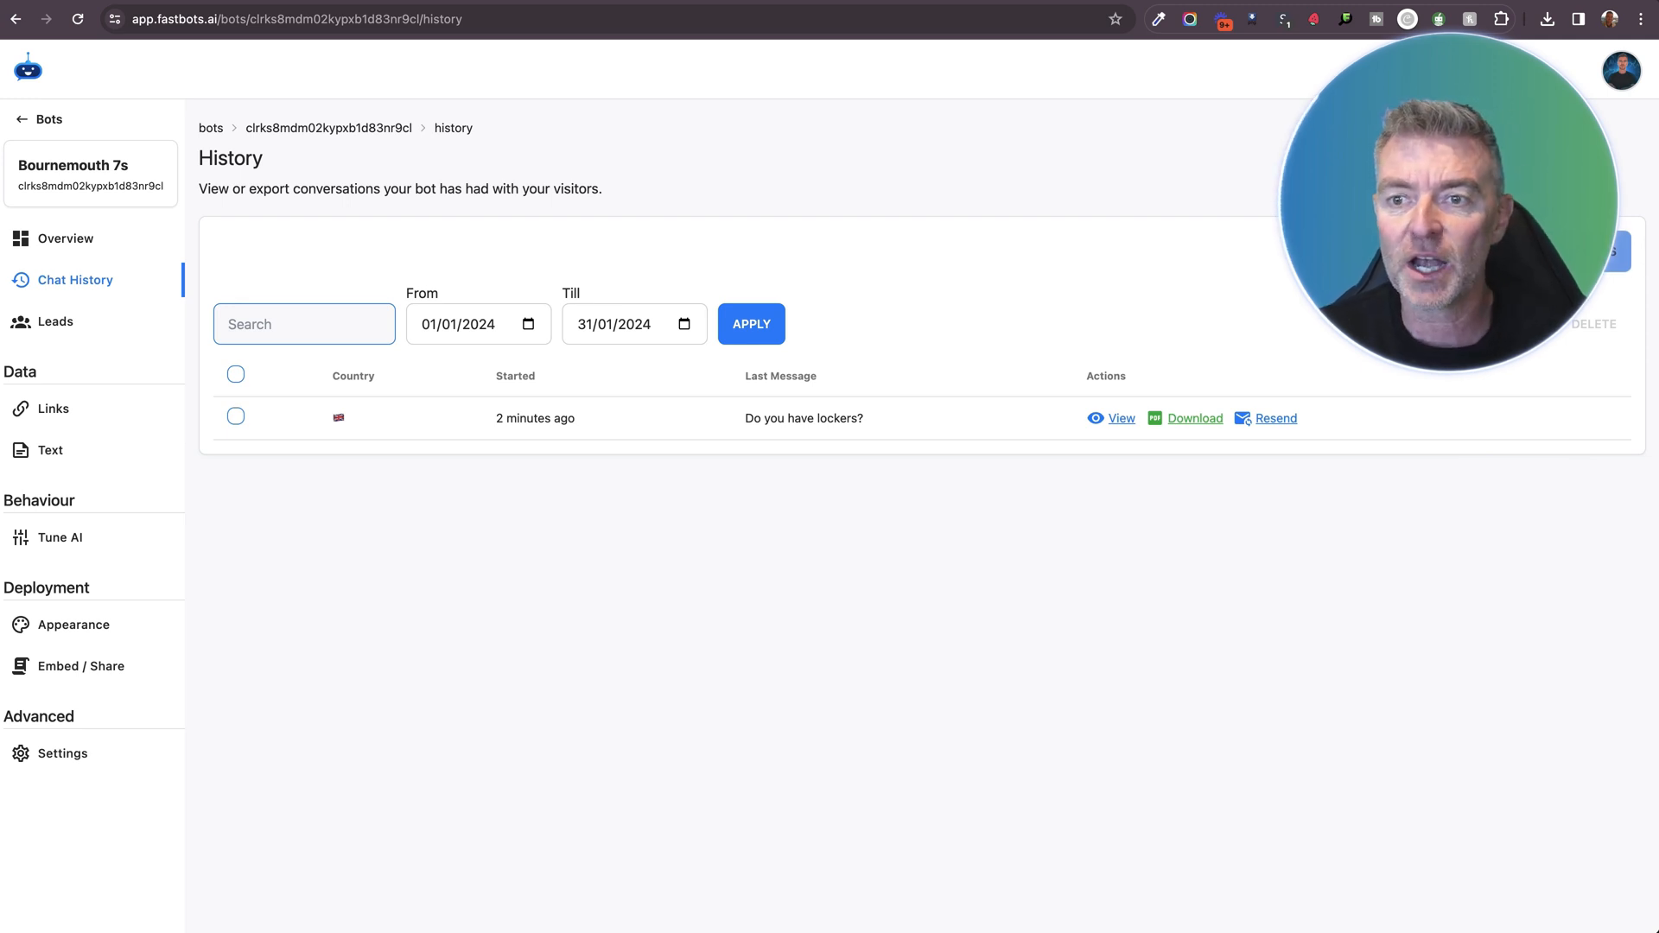
left_click(1607, 252)
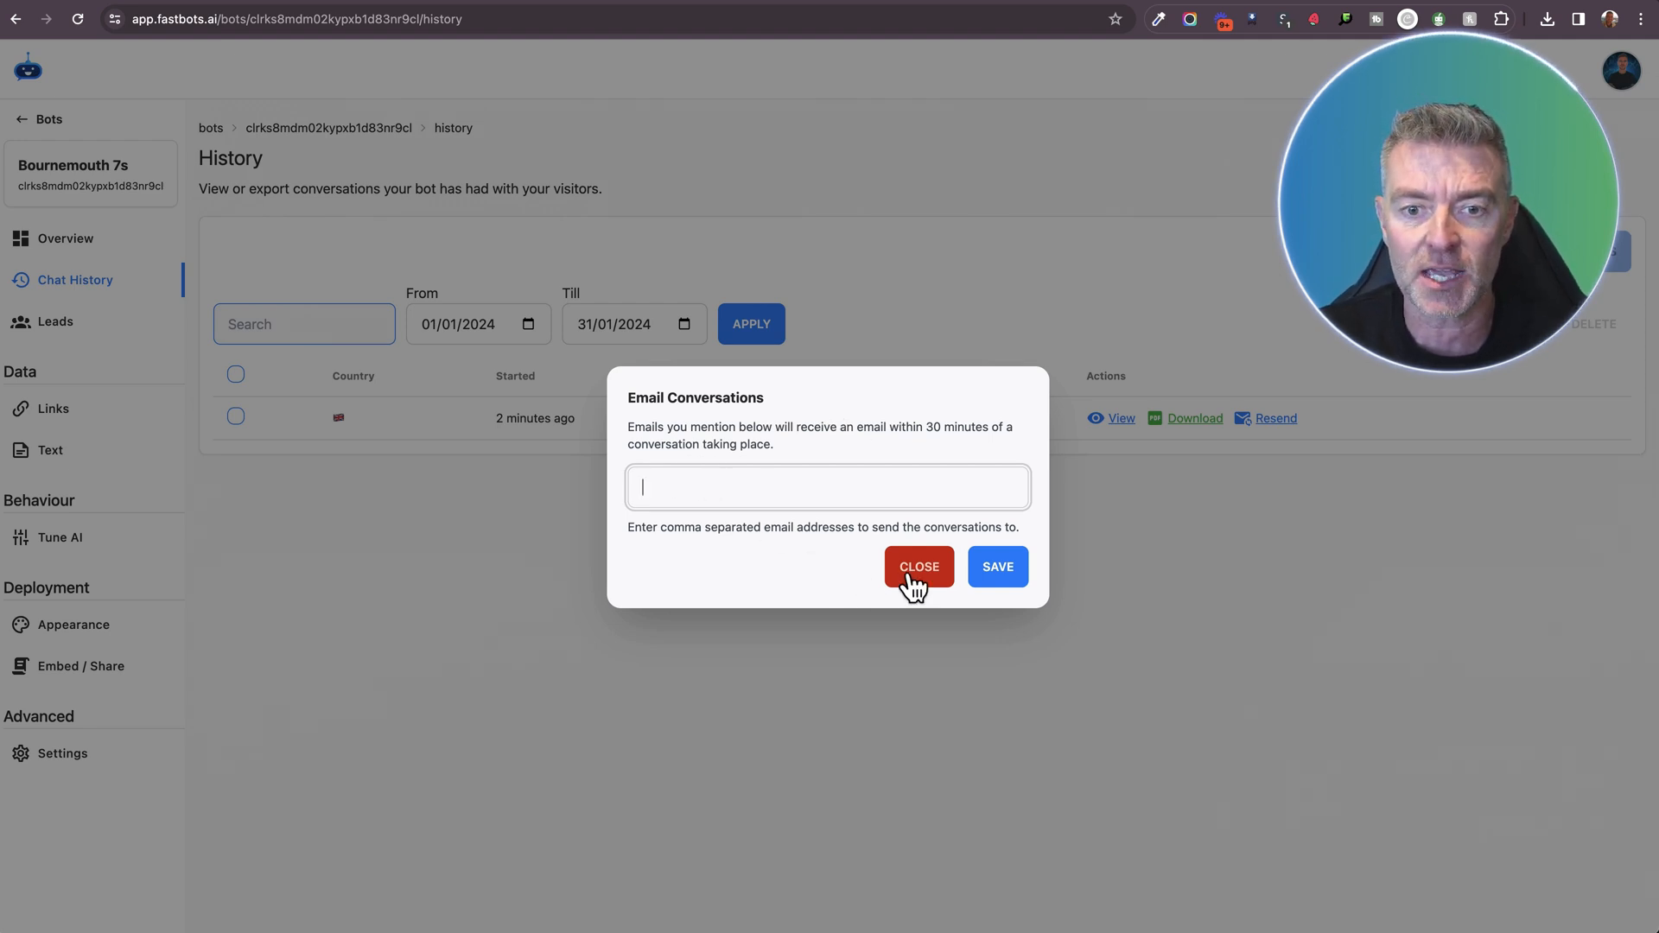
left_click(912, 574)
left_click(1117, 419)
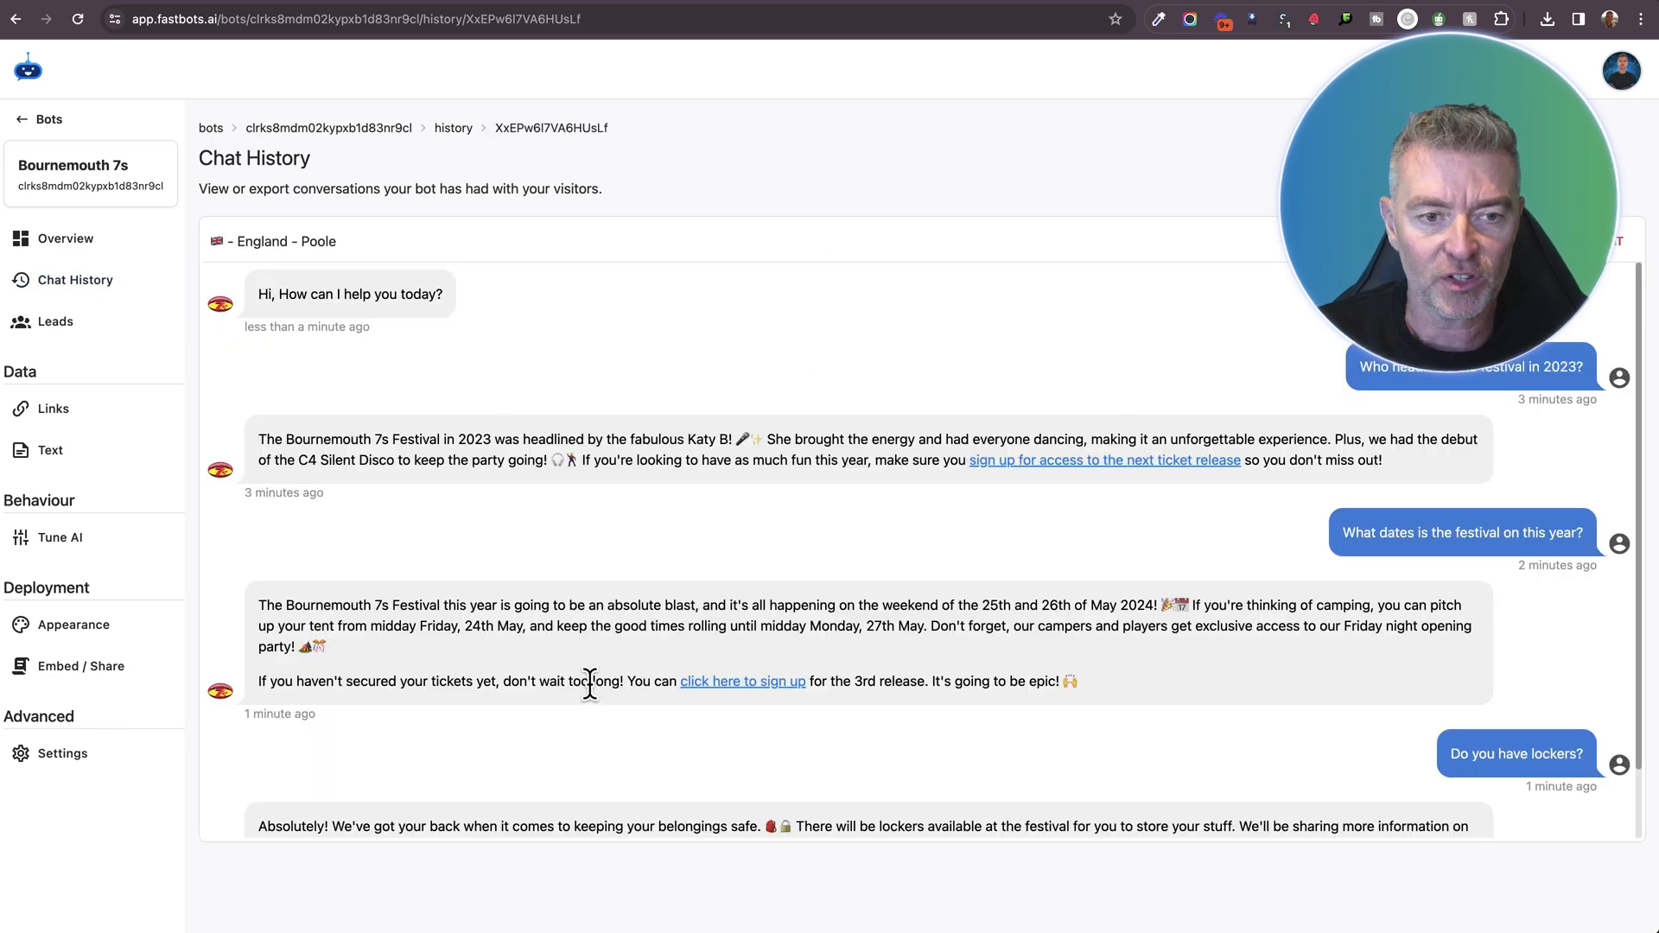
scroll(590, 687, "down", 1)
scroll(590, 688, "up", 1)
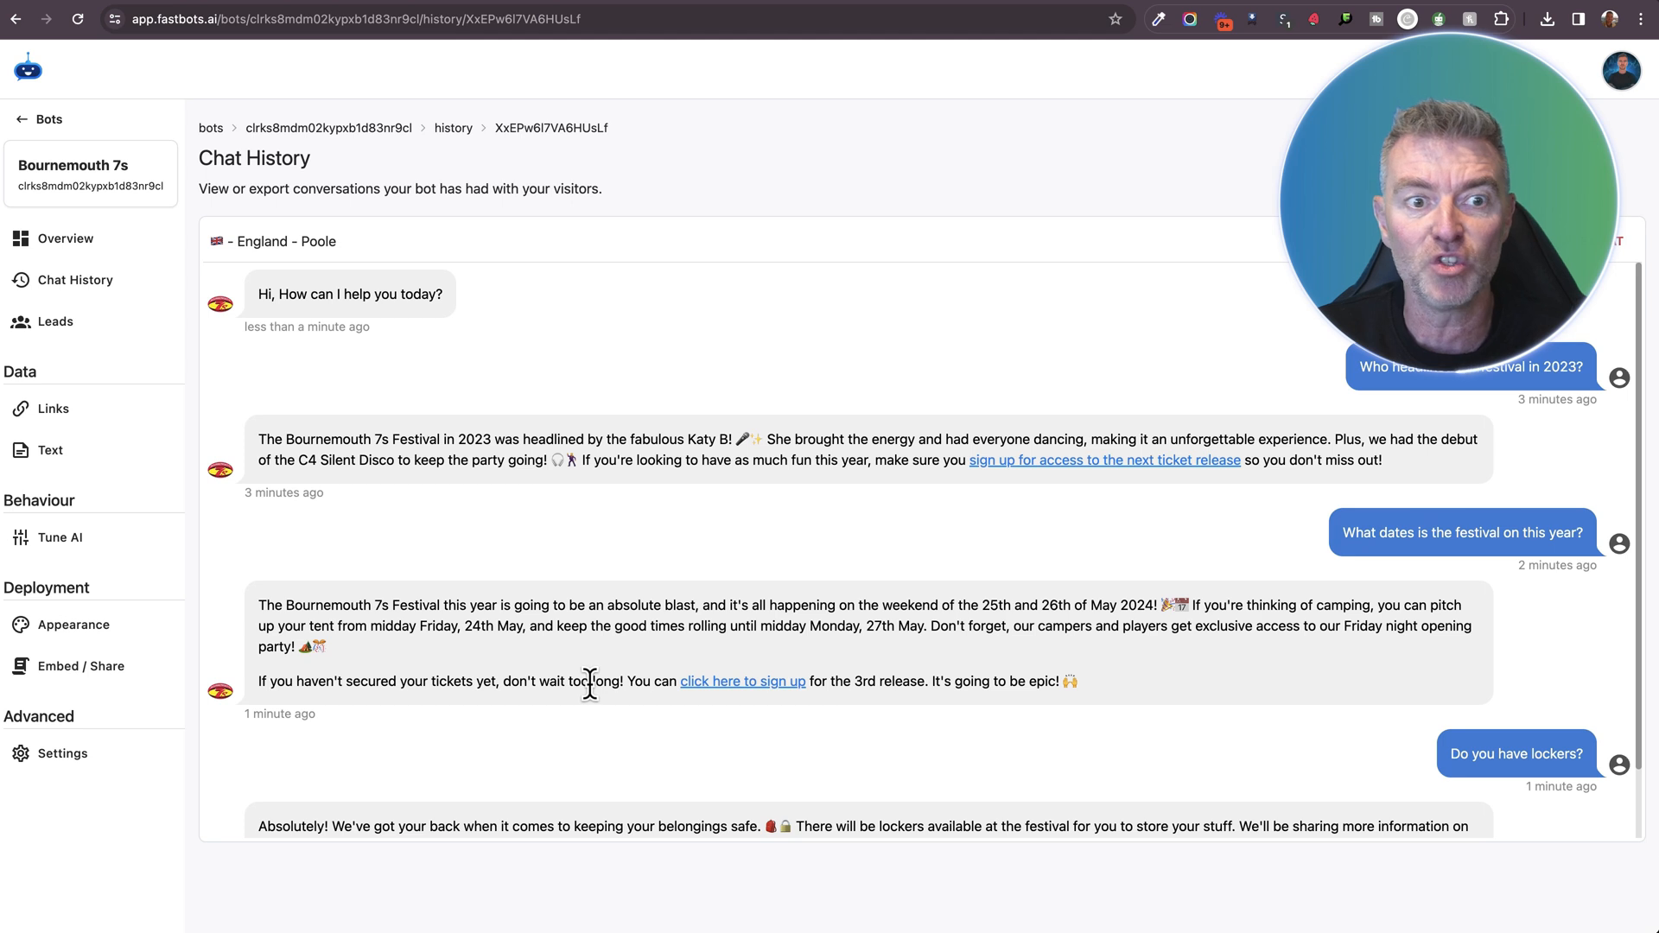
Visit the Text training page, then return to the bot Overview with a fresh chat.
left_click(50, 454)
left_click(352, 287)
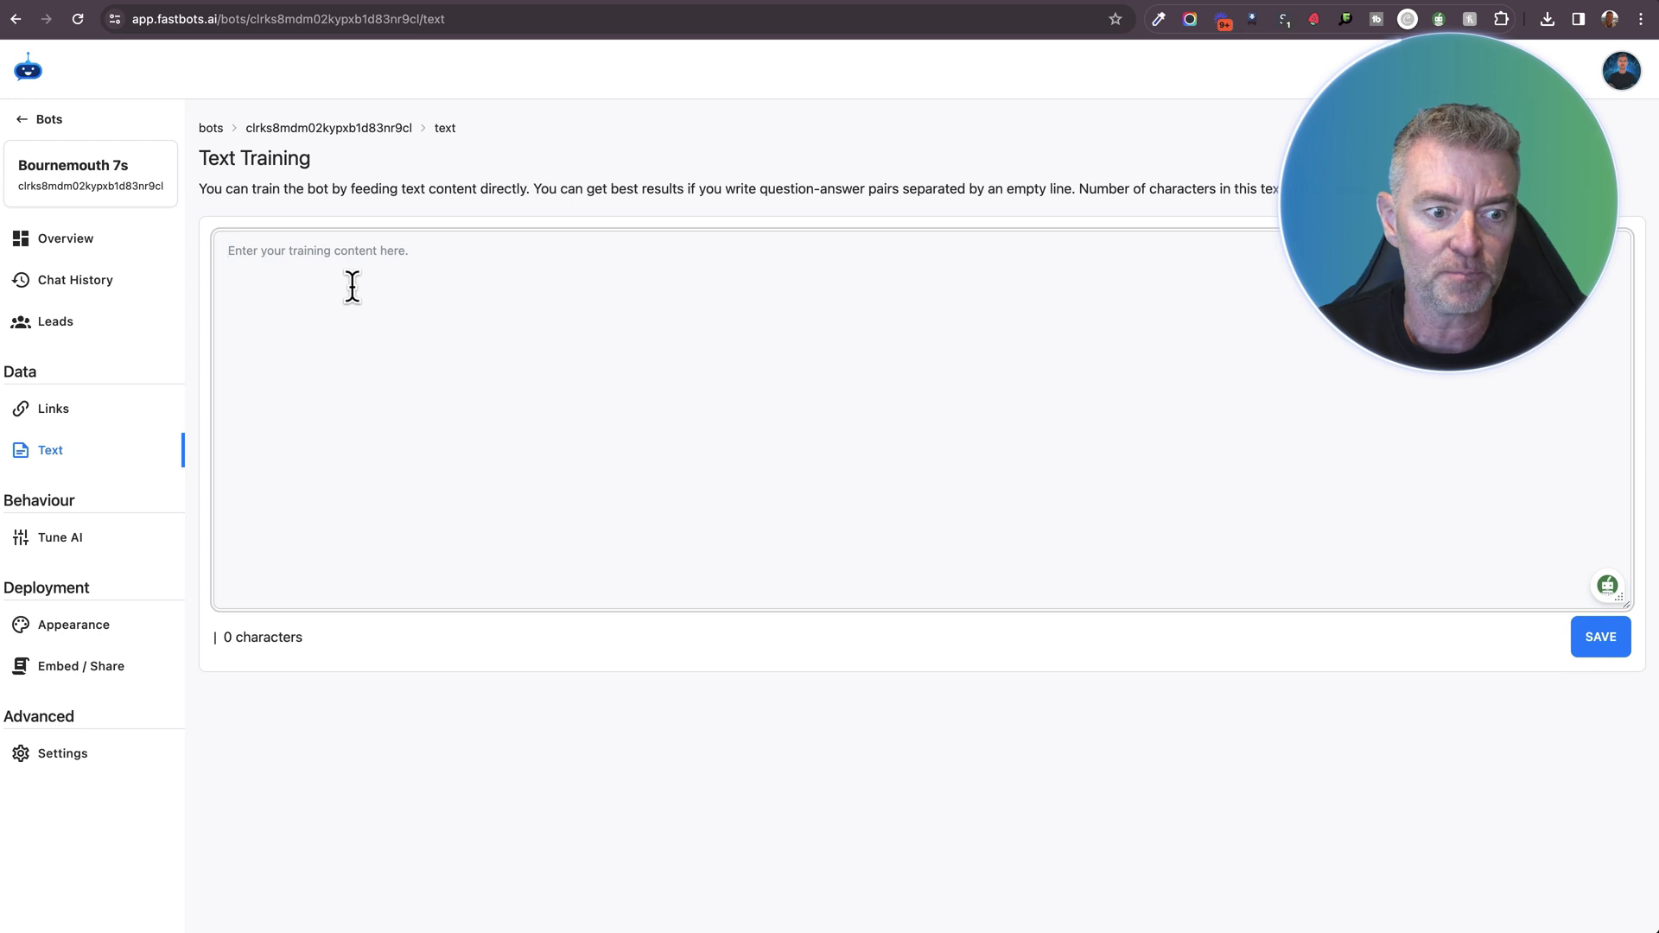
left_click(99, 247)
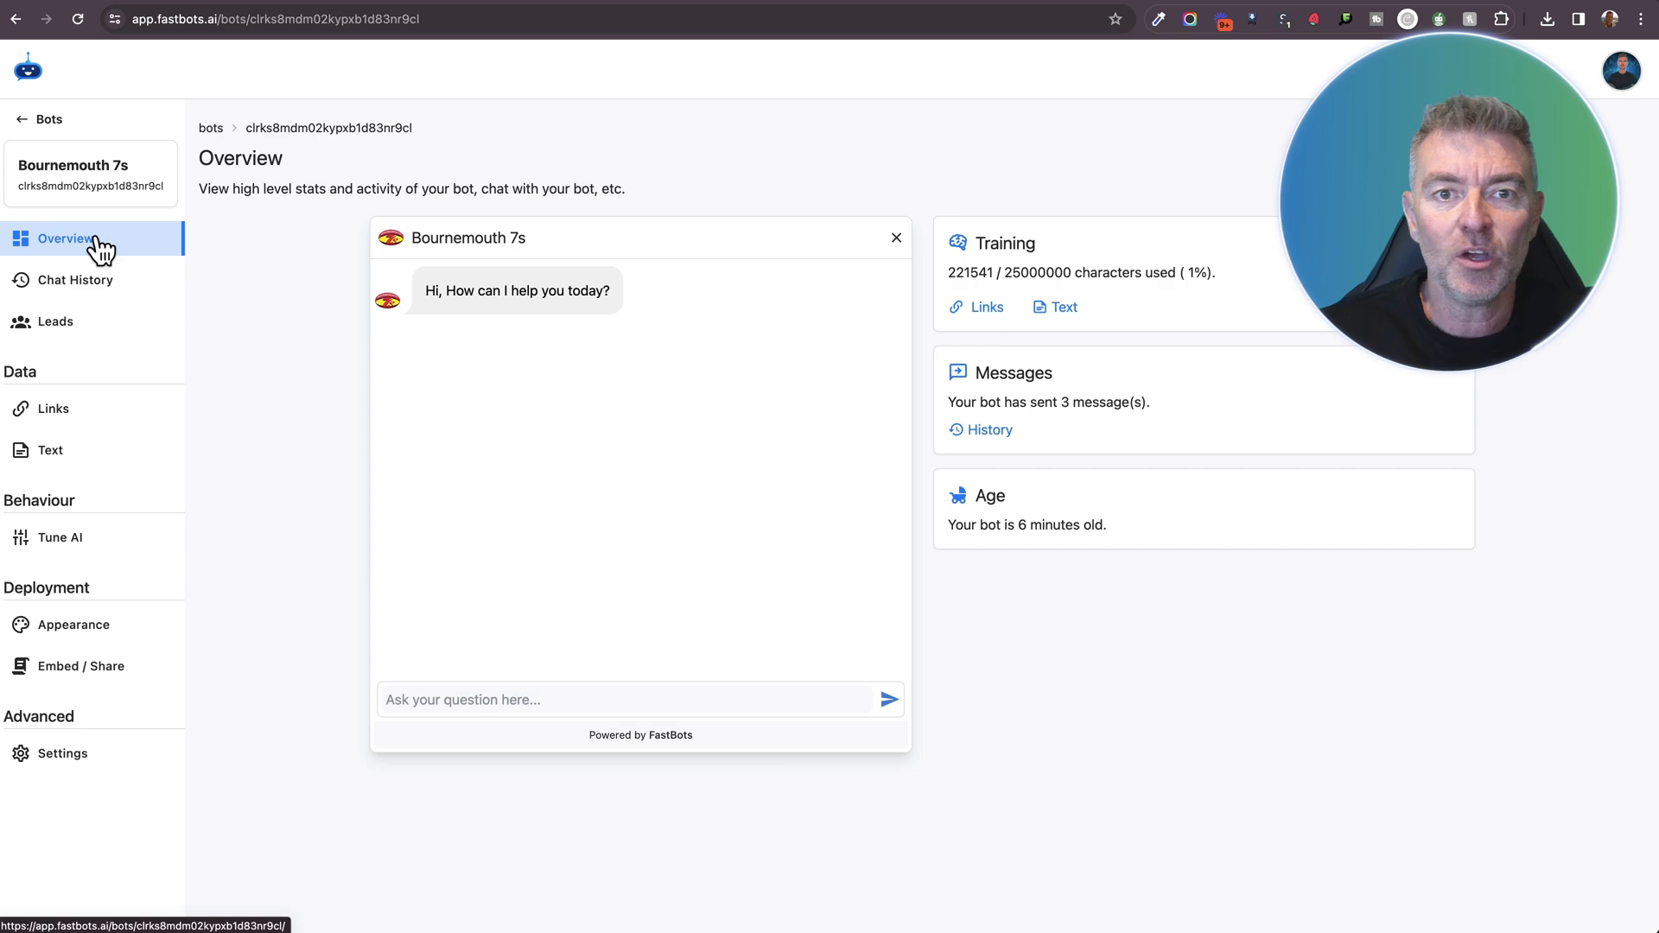
Switch to bournemouth7s.com and browse the Sports page's rugby, netball and cheerleading cards.
left_click(529, 4)
mouse_move(729, 77)
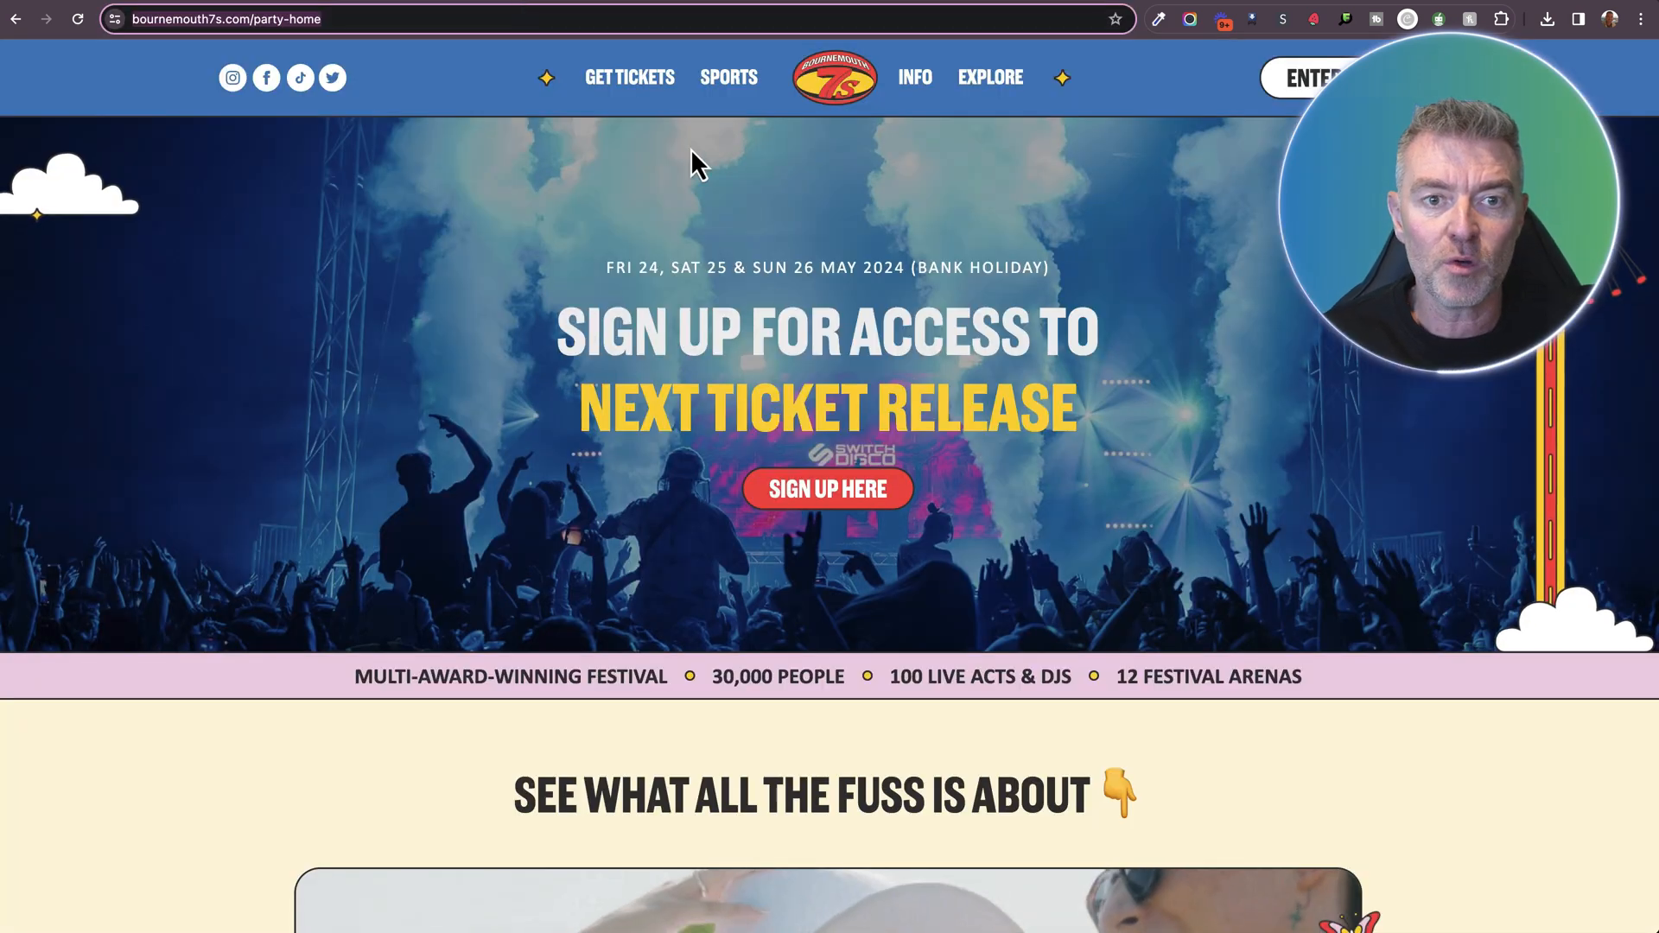
left_click(731, 82)
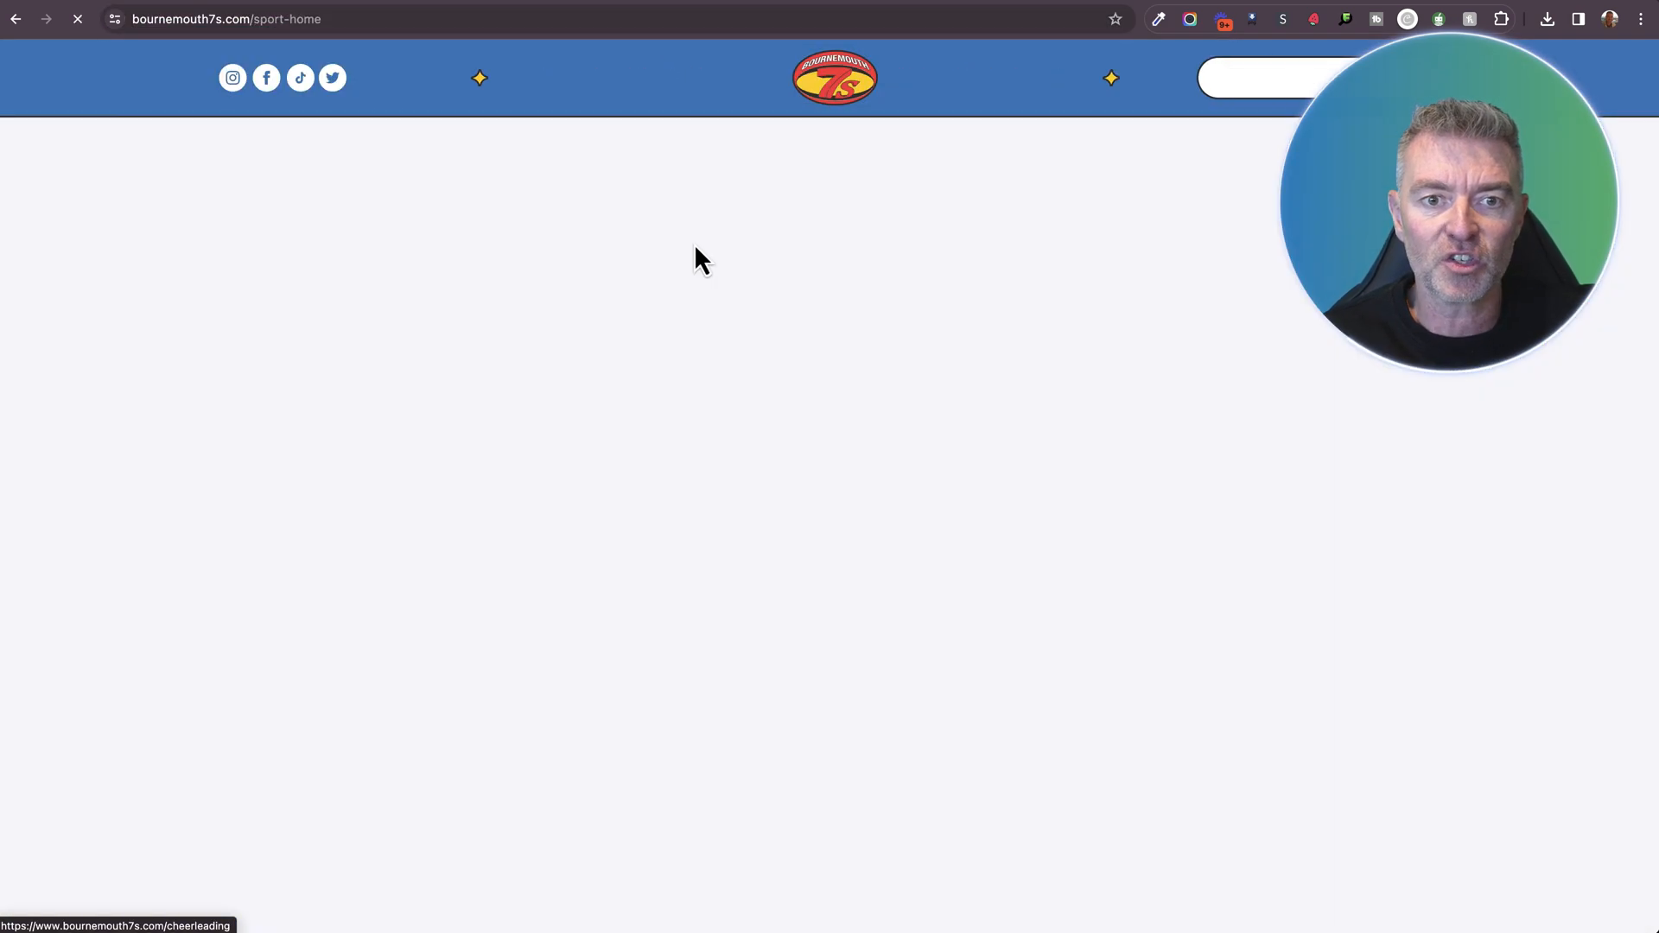
scroll(879, 619, "down", 5)
scroll(880, 621, "down", 5)
scroll(880, 621, "down", 5)
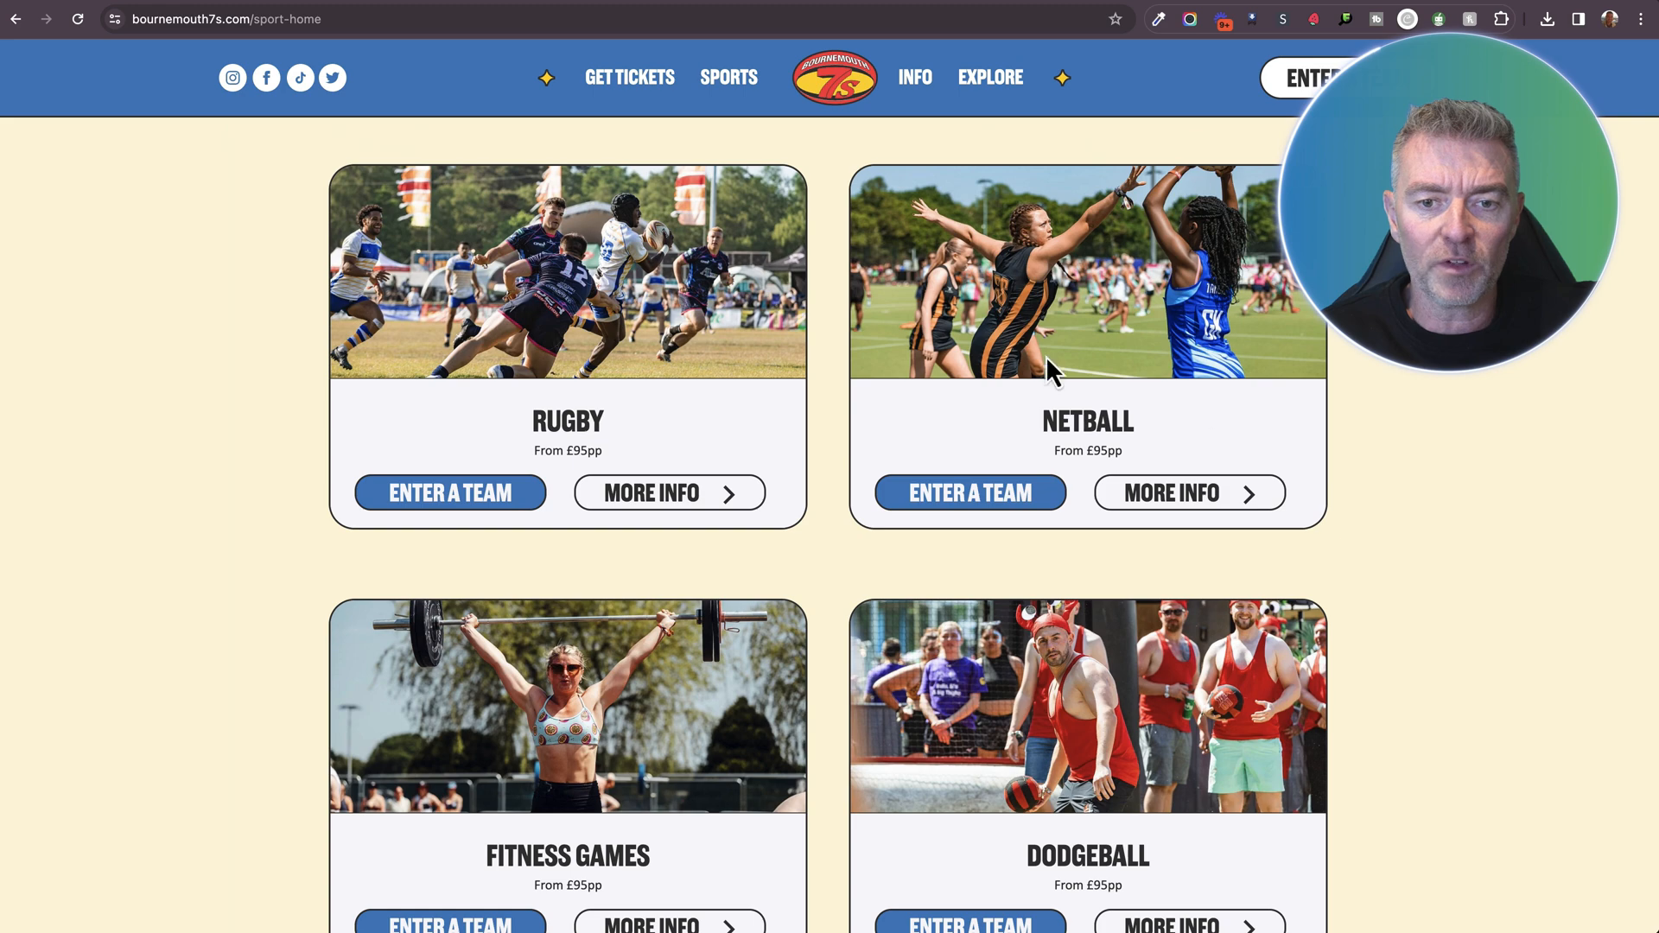
scroll(1413, 479, "down", 2)
scroll(1413, 481, "down", 1)
scroll(1414, 480, "down", 3)
scroll(1413, 479, "down", 2)
scroll(1413, 481, "down", 3)
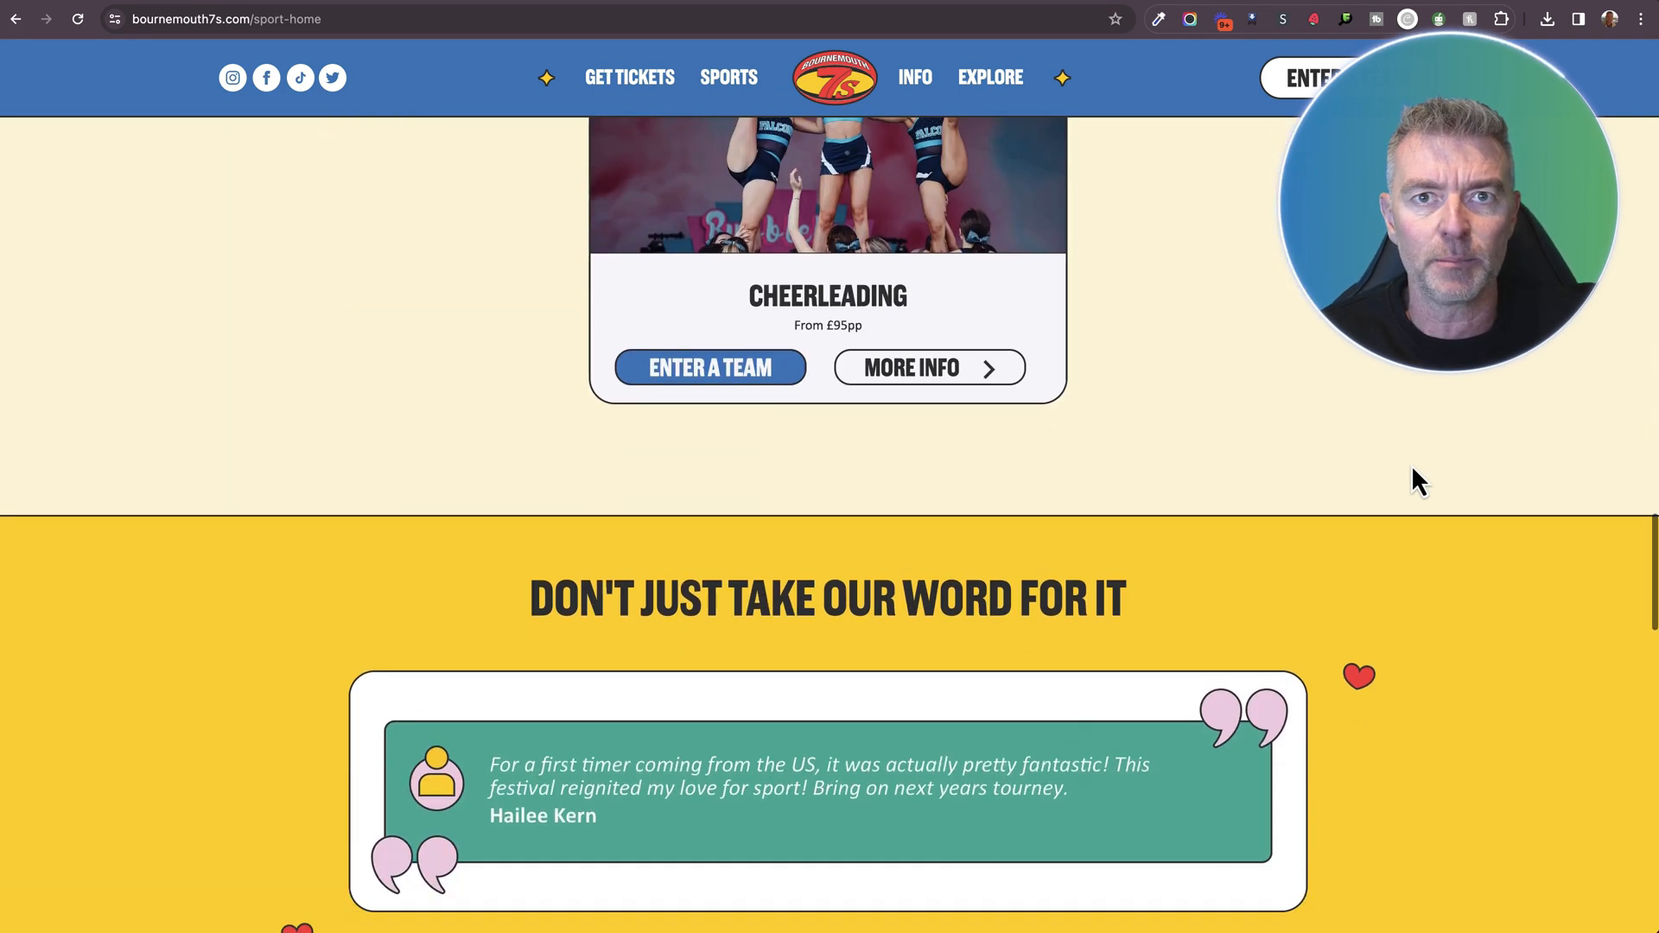
scroll(1413, 480, "down", 1)
scroll(1413, 480, "down", 2)
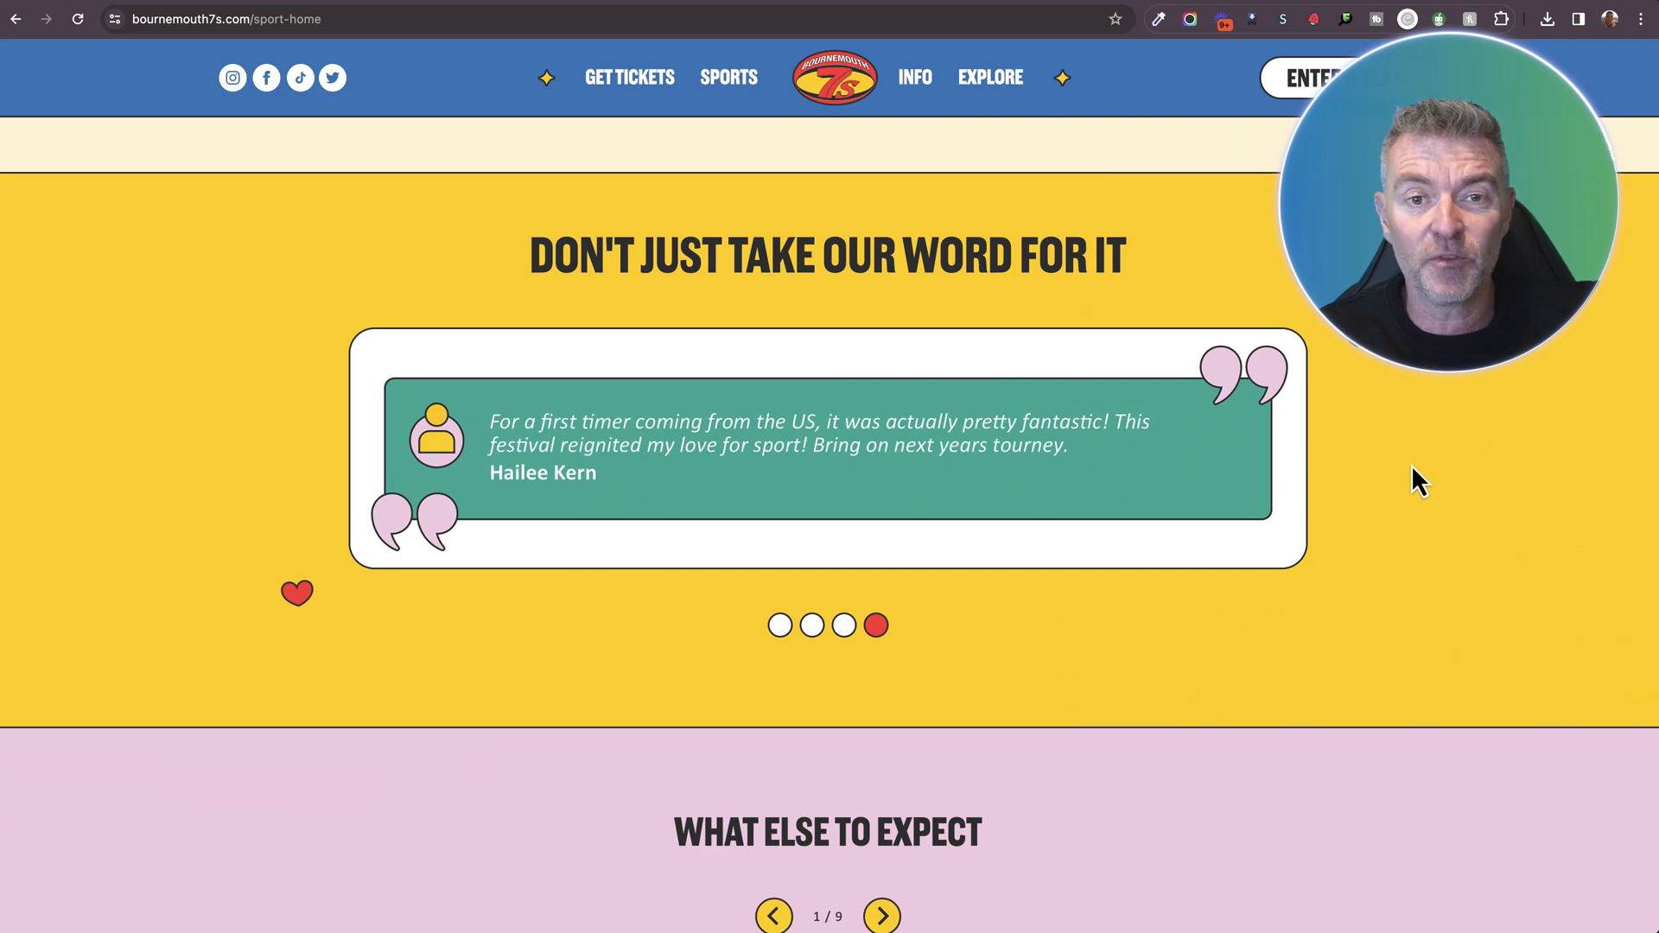
scroll(1412, 480, "down", 5)
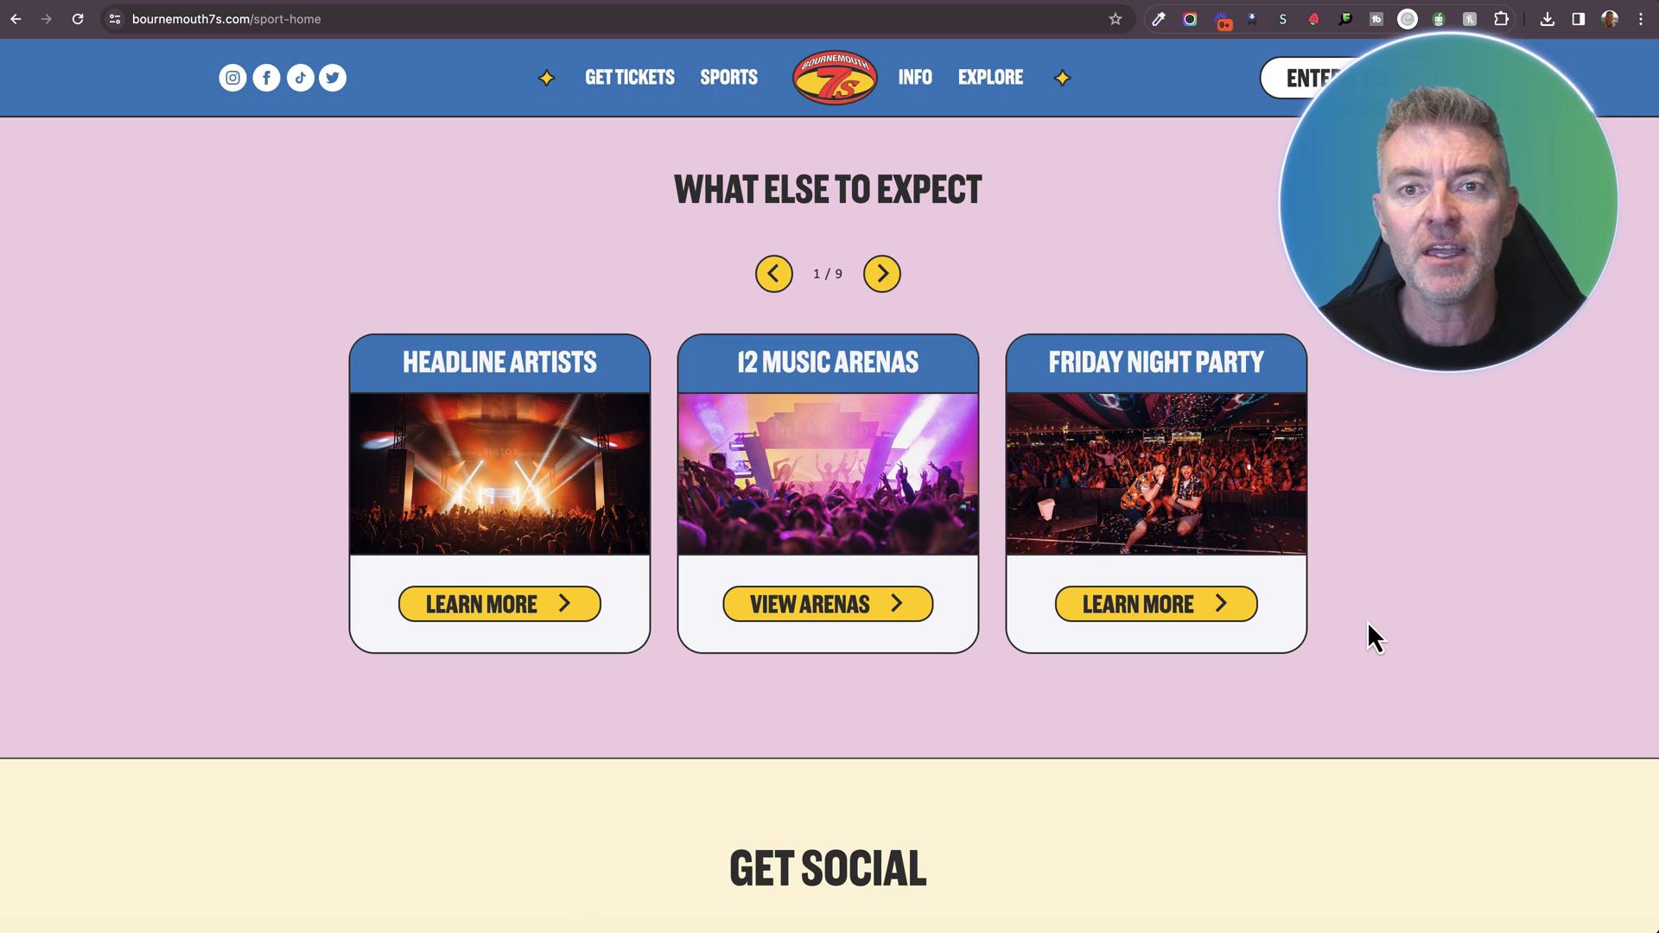
Return to the FastBots.ai homepage tab pitching AI chatbots trained on your data.
left_click(765, 3)
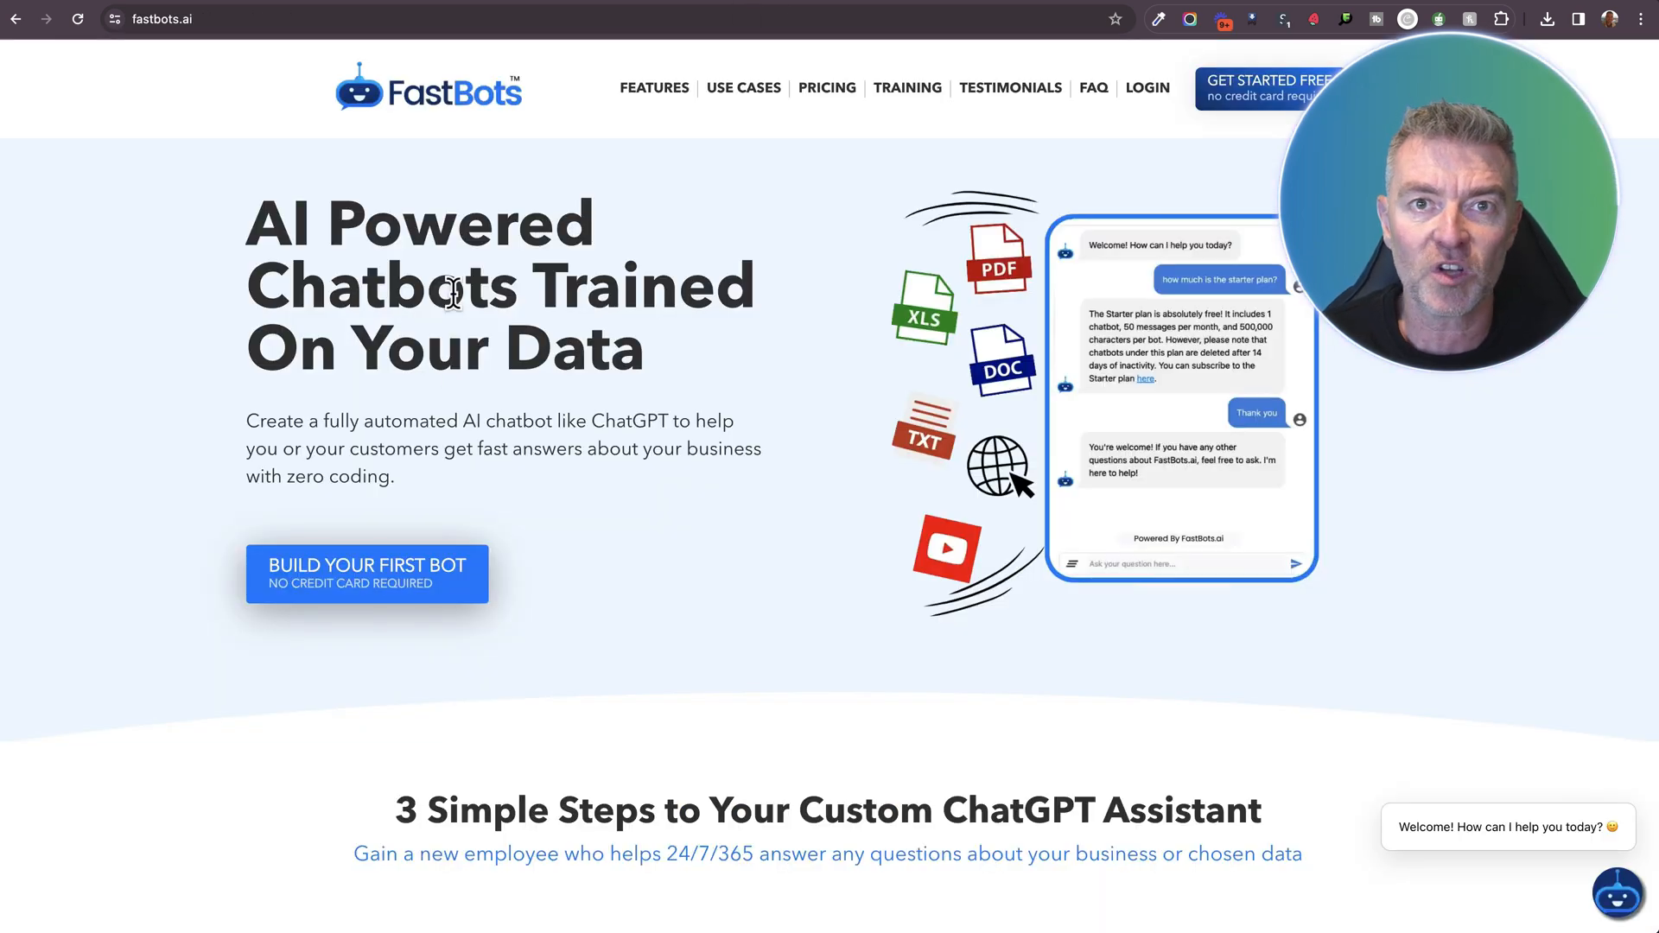